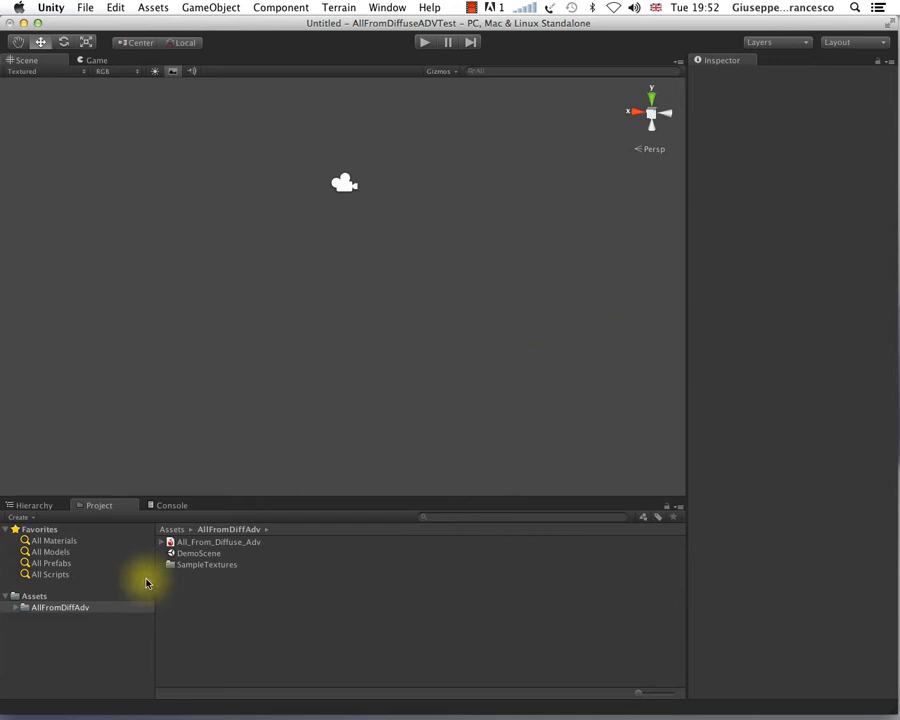
Step: Expand the AllFromDiffAdv assets folder and open its DemoScene without saving the untitled scene
click(20, 610)
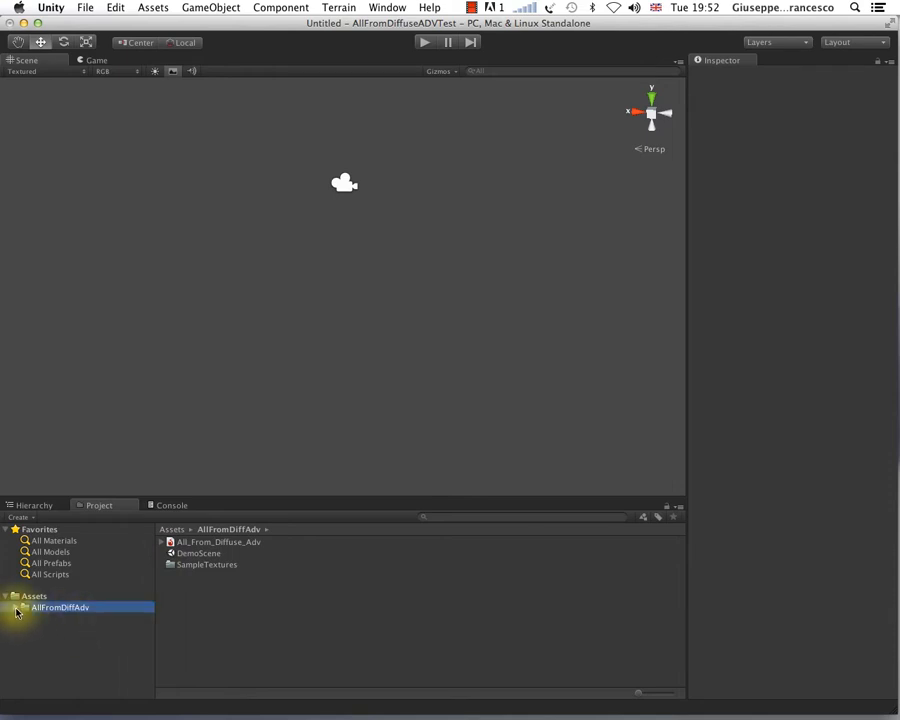
click(14, 608)
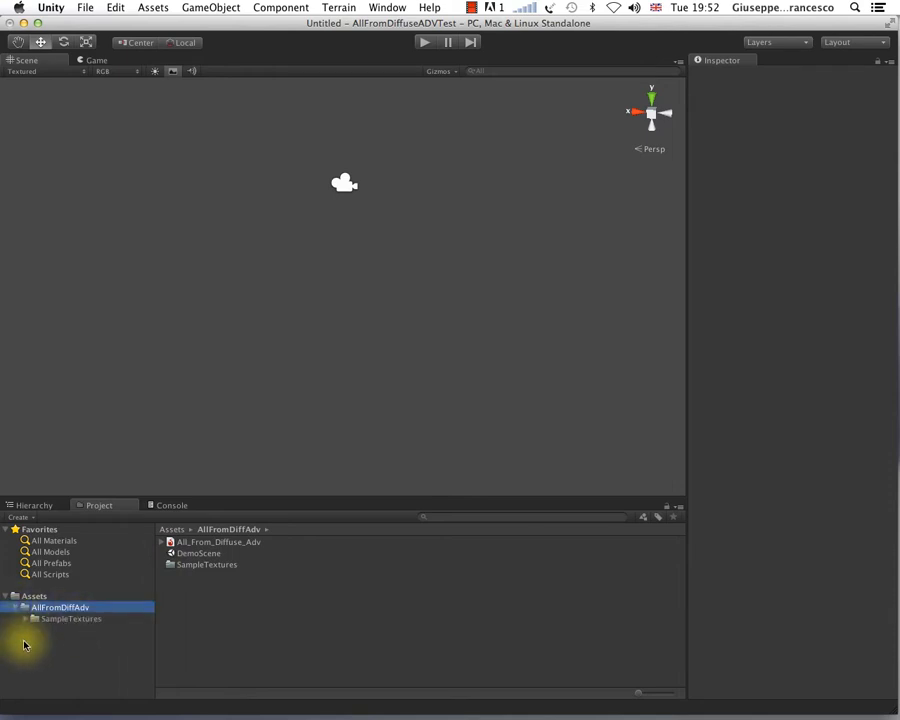
click(205, 555)
double_click(205, 555)
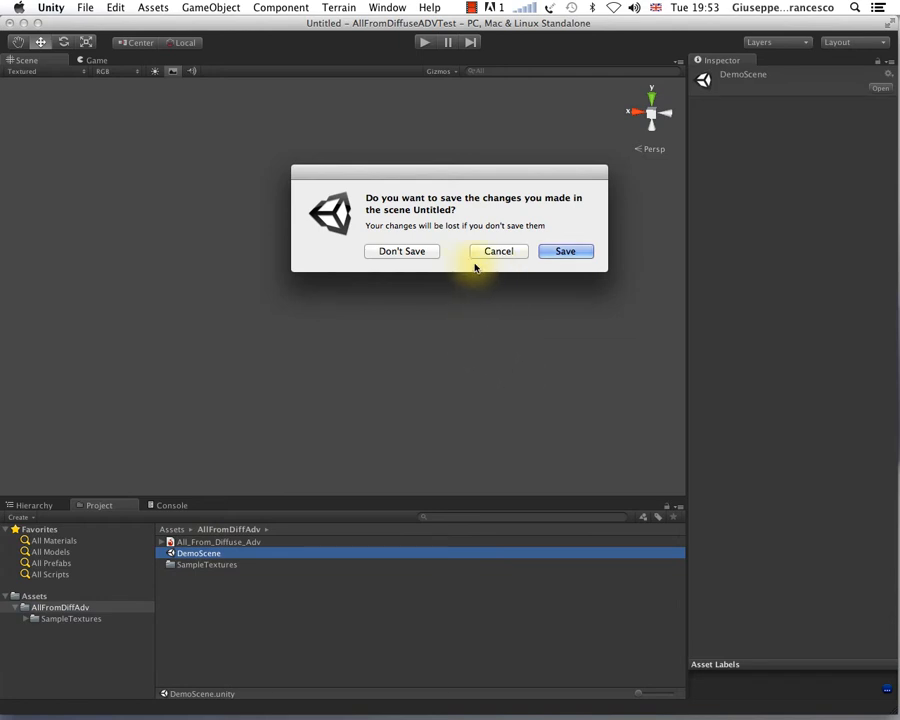
click(547, 251)
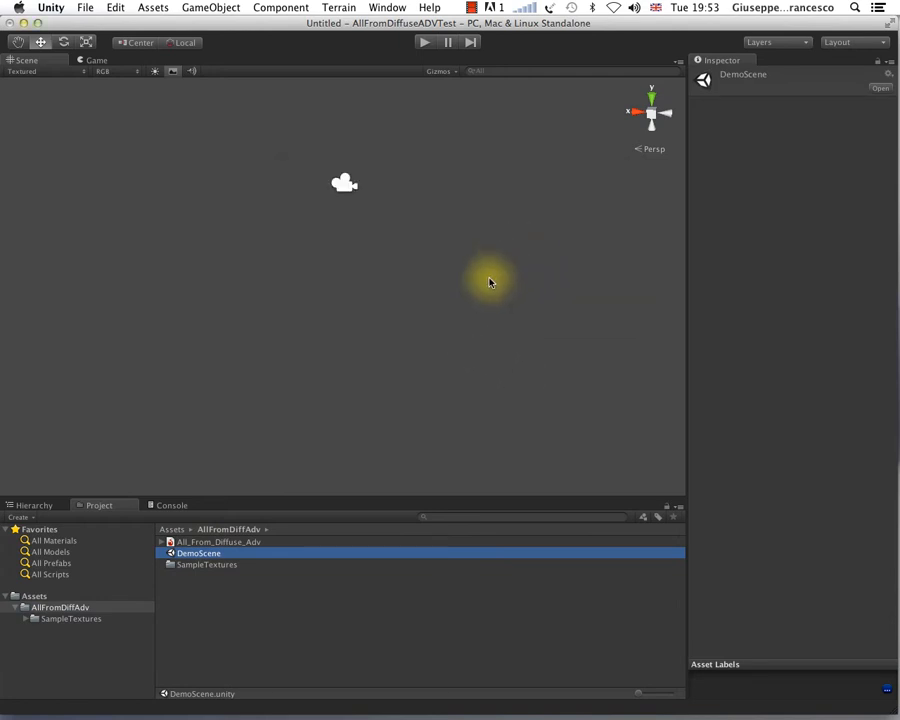
double_click(231, 554)
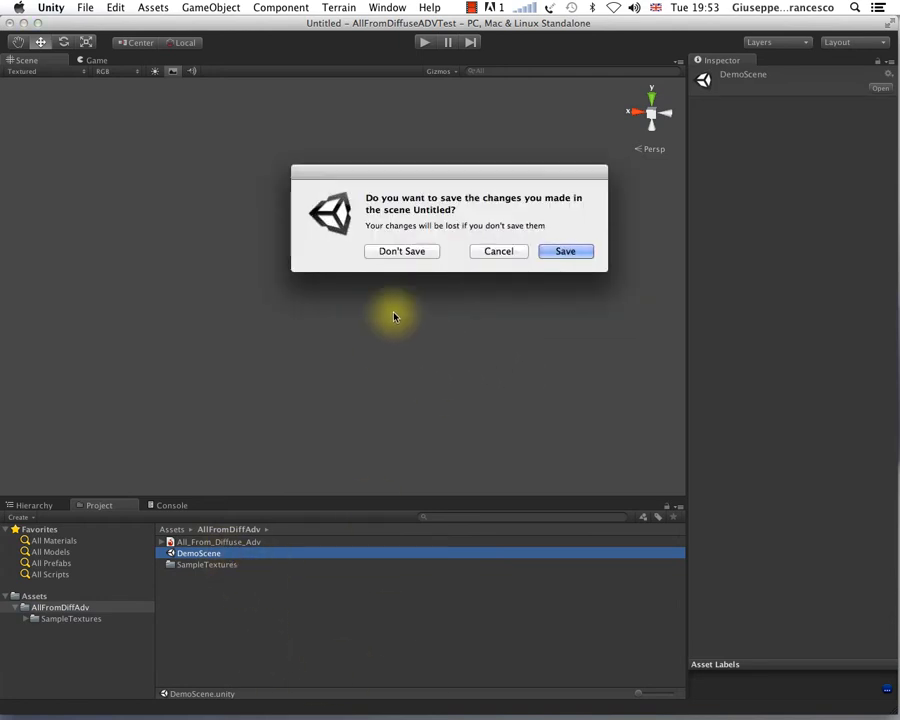
click(407, 251)
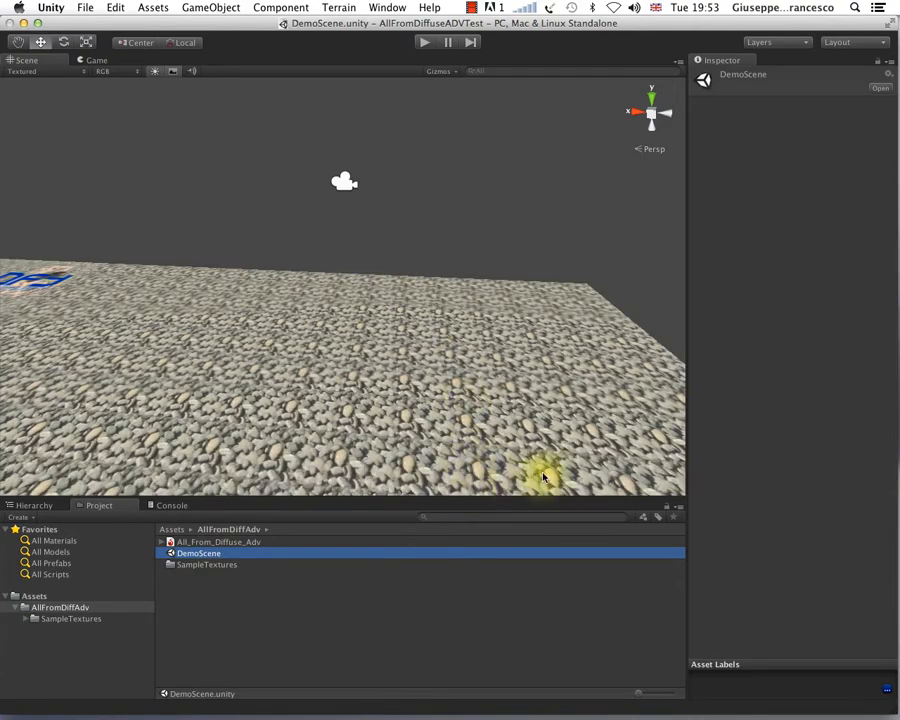
Step: Compare the plain wood plane with the logo-covered one, selecting each to inspect its material, and examine their shared edge up close
alt+drag(524, 206, 546, 337)
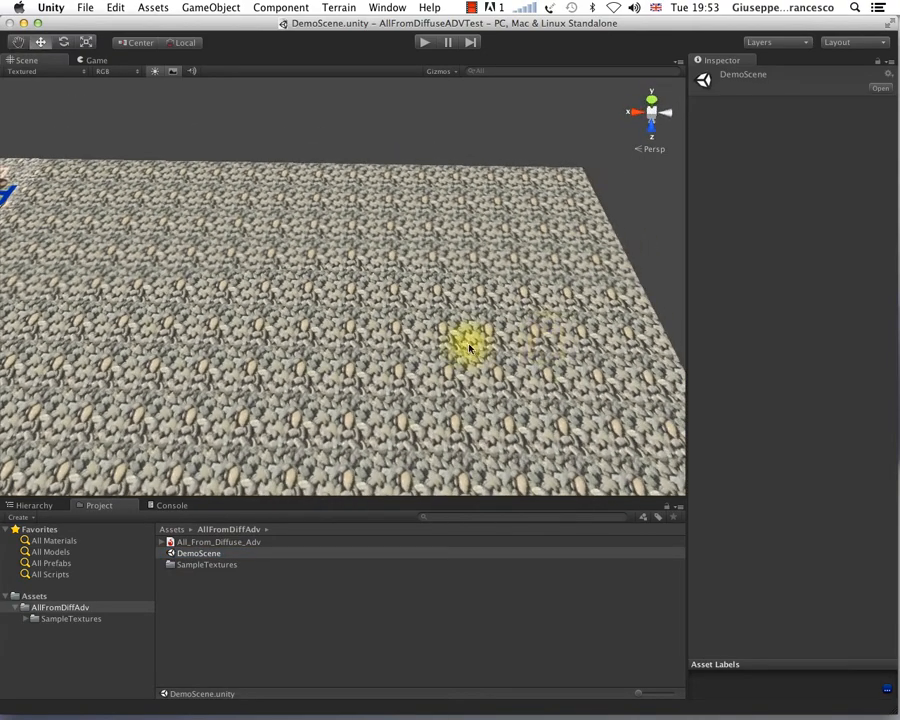
alt+right_drag(368, 351, 522, 238)
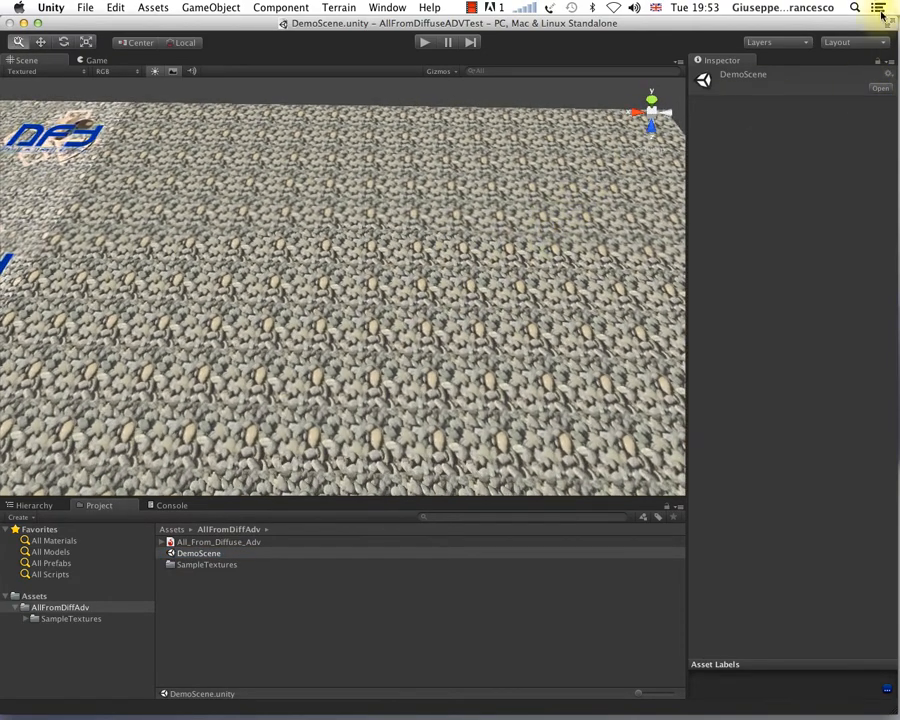
scroll(340, 286, down, 10)
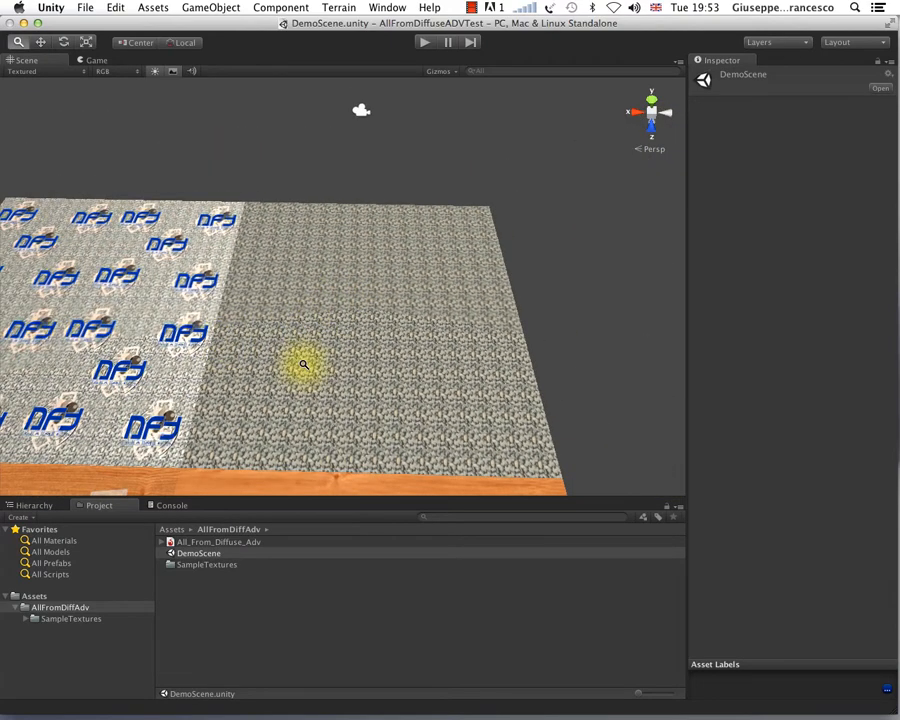
middle_drag(191, 421, 311, 267)
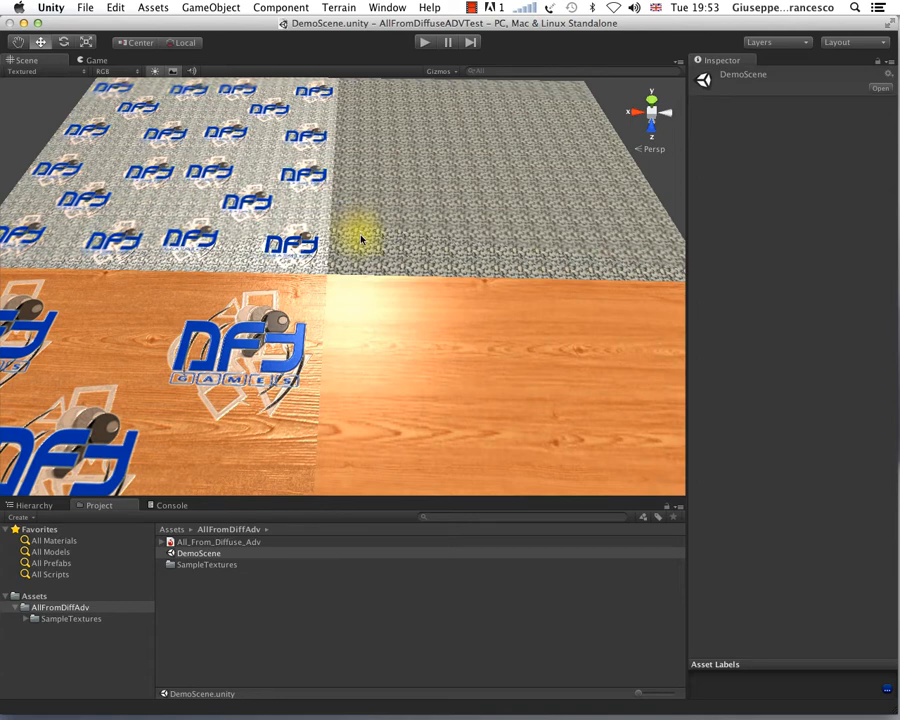
click(262, 440)
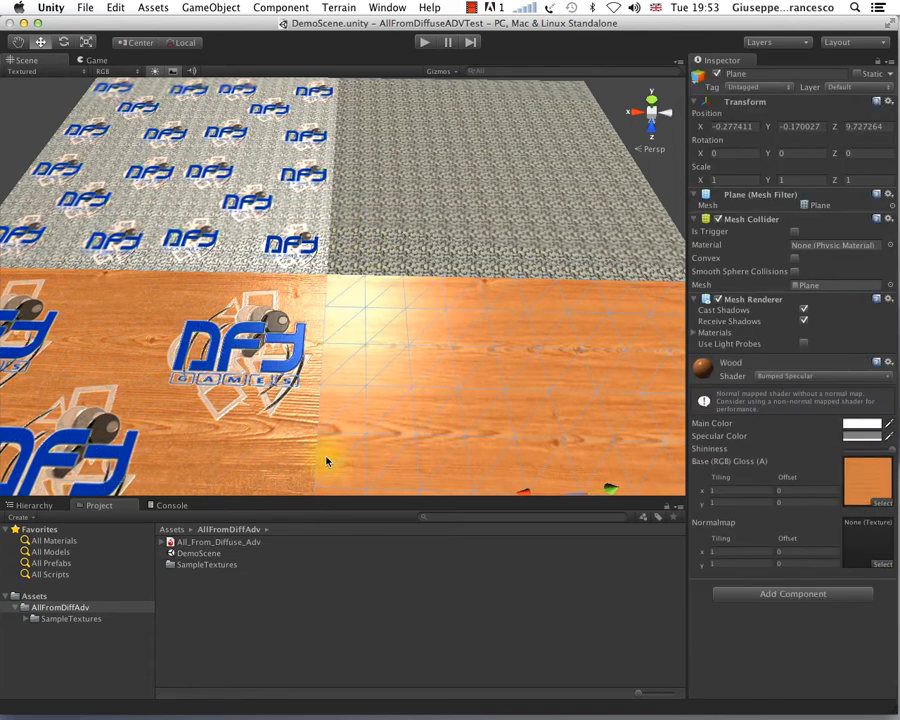
click(265, 445)
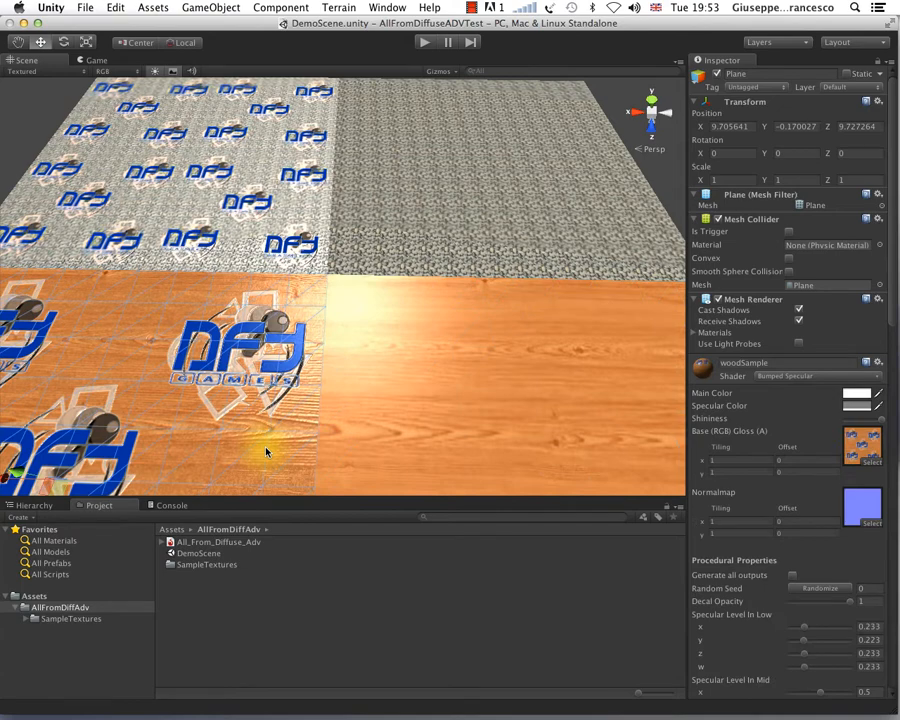
click(36, 114)
scroll(232, 410, down, 3)
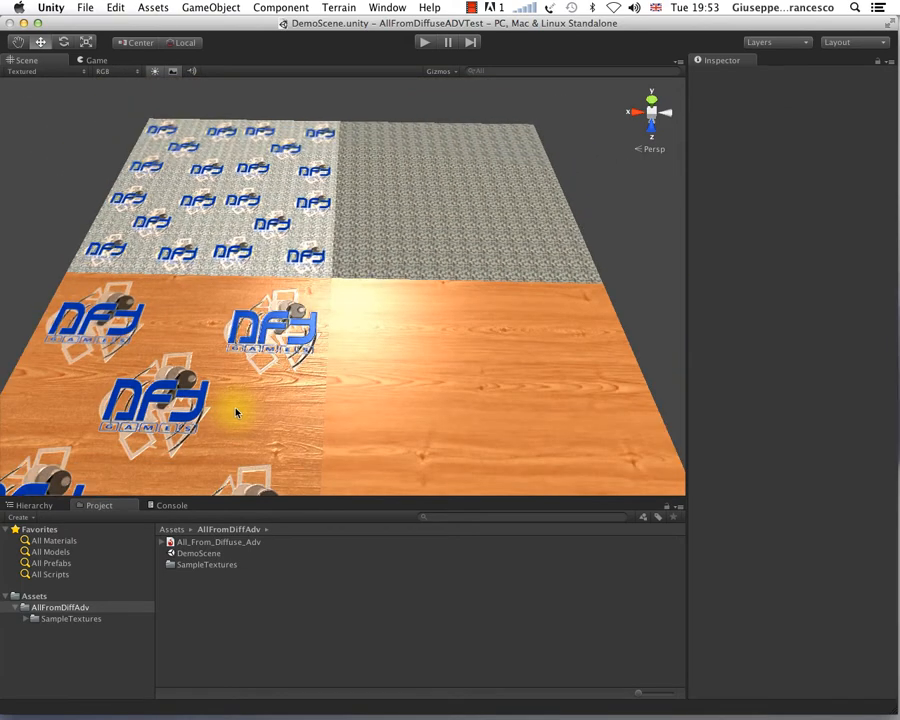
alt+drag(251, 388, 297, 376)
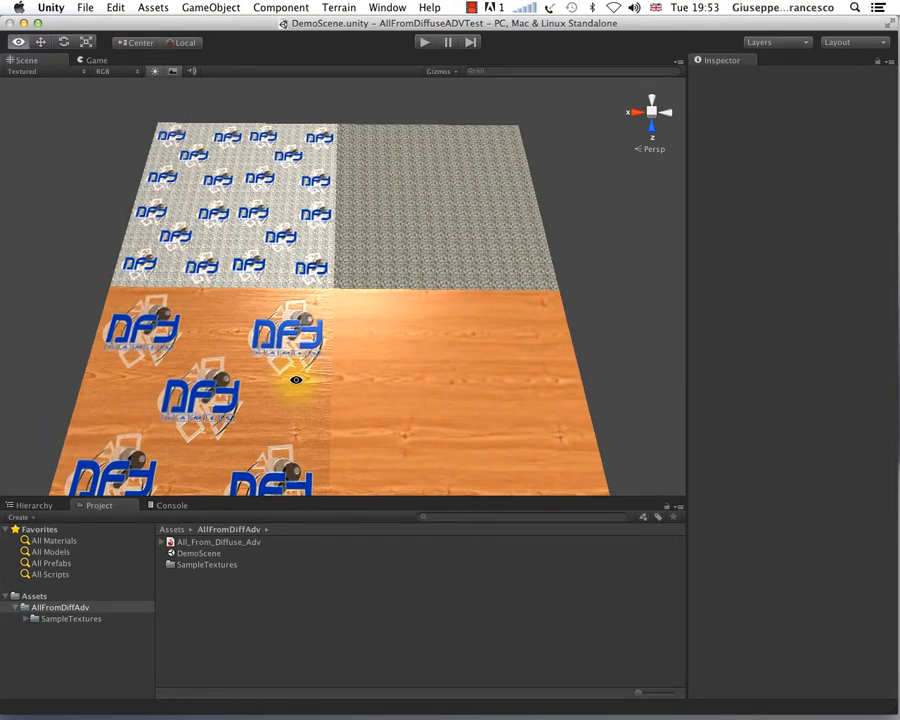
scroll(297, 380, up, 5)
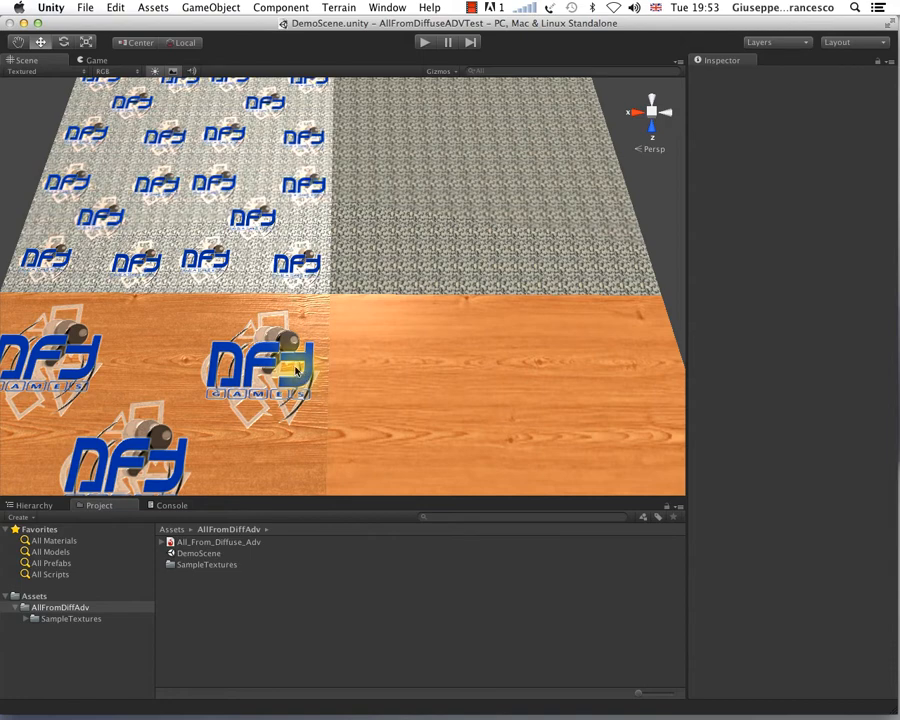
mouse_move(296, 370)
alt+right_down()
mouse_move(273, 377)
mouse_move(354, 338)
mouse_move(307, 382)
alt+right_up()
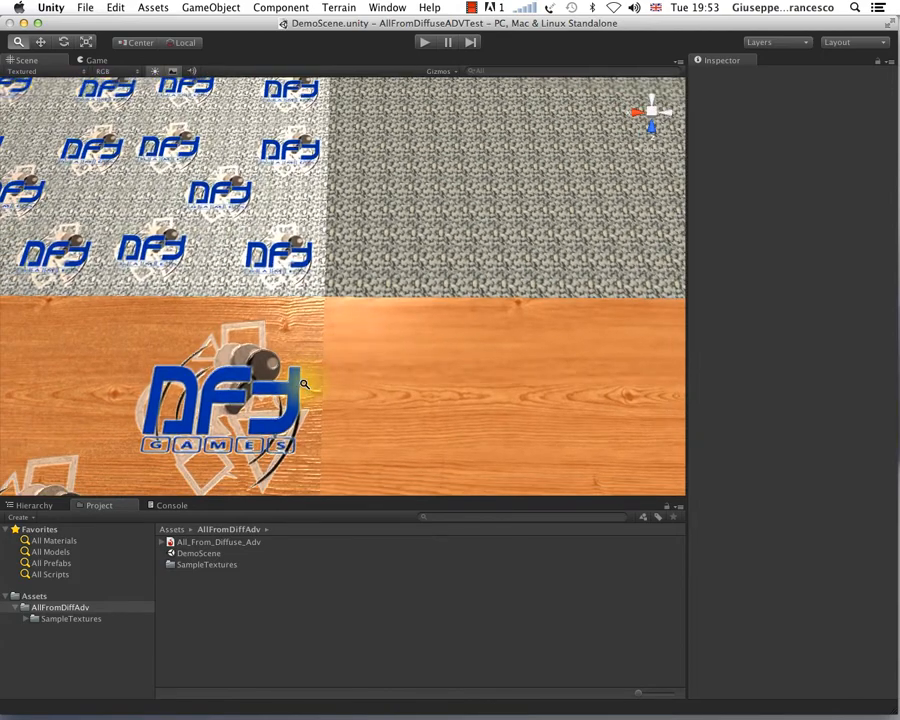
drag(307, 382, 372, 287)
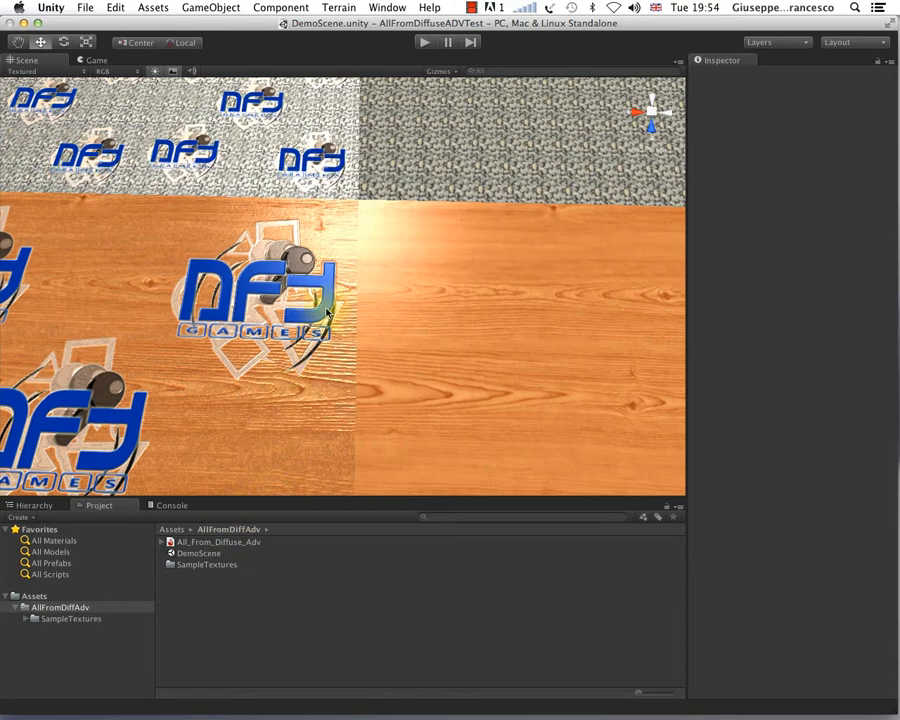
Step: Examine the plain pebble plane up close beside its border with the logo-covered pebble plane
scroll(464, 256, down, 3)
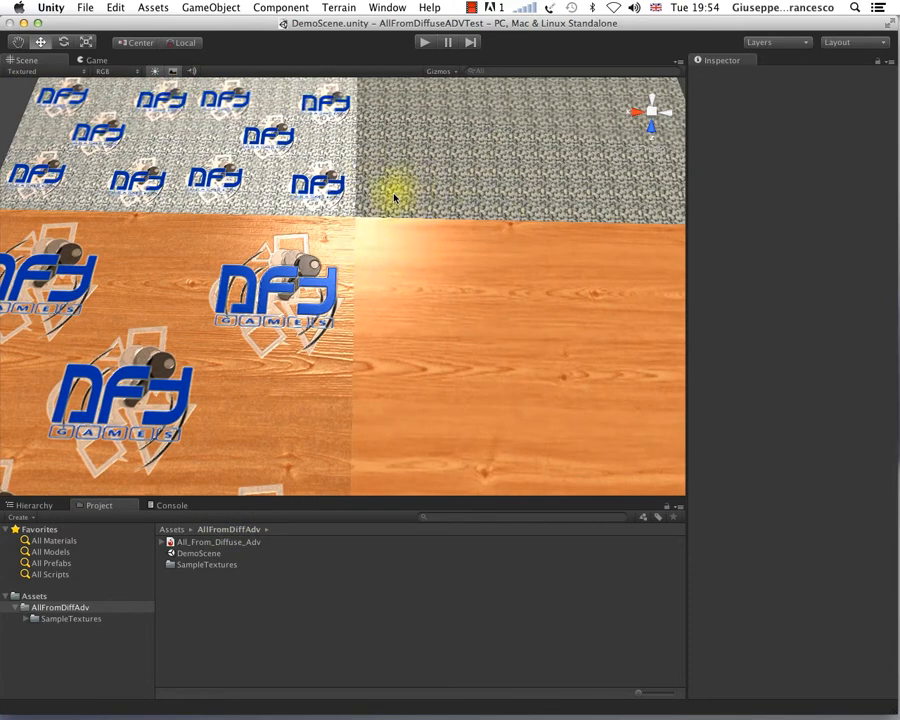
alt+right_drag(407, 202, 356, 316)
scroll(317, 334, up, 10)
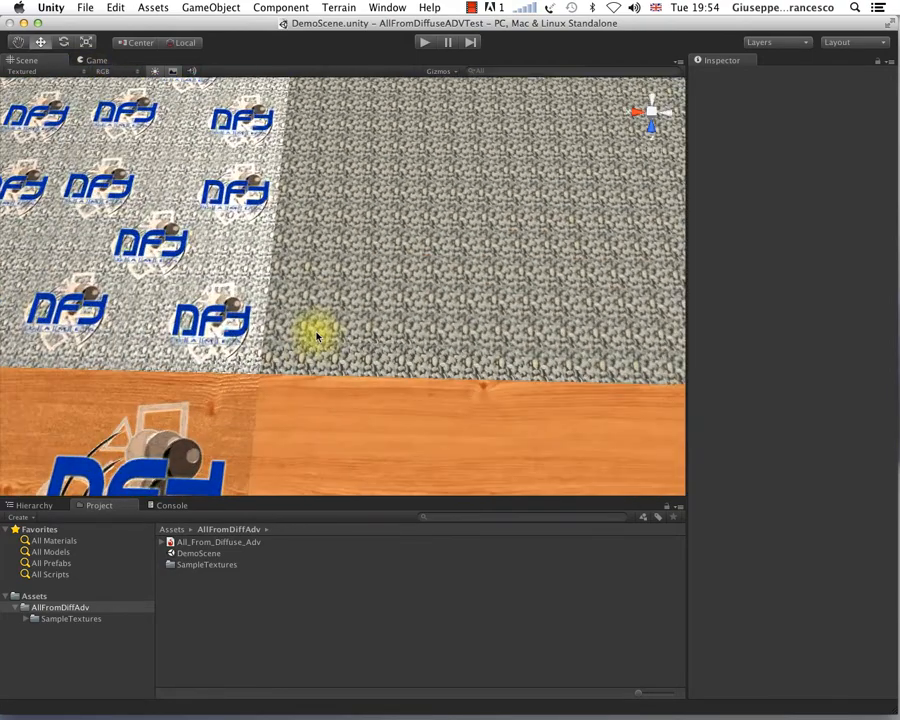
alt+drag(344, 336, 449, 322)
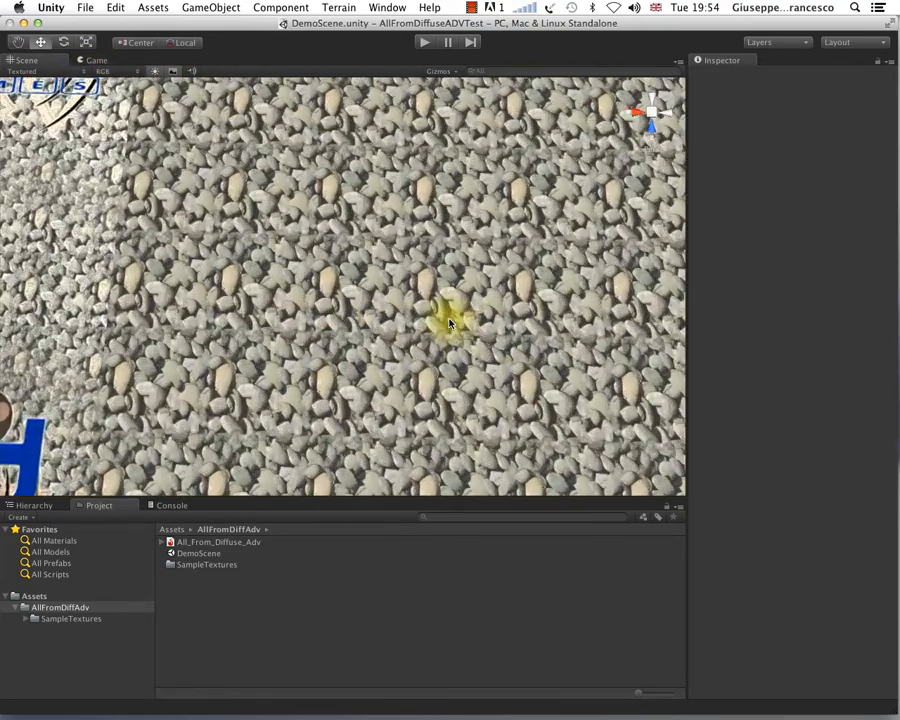
scroll(449, 322, down, 5)
scroll(449, 322, up, 8)
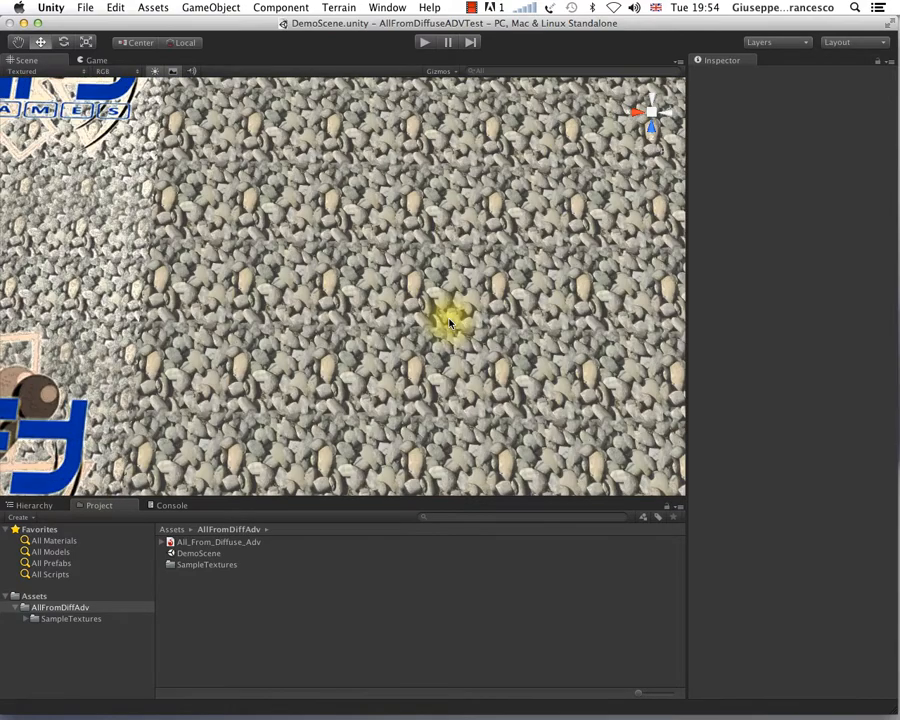
scroll(449, 322, down, 6)
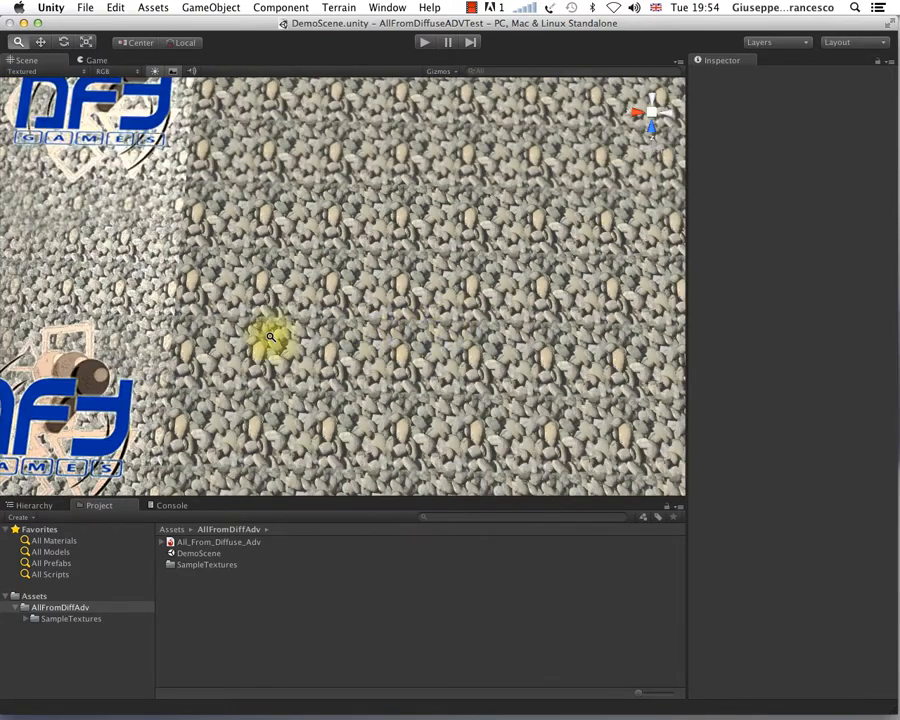
Step: Examine the relief and highlights of the logo-covered pebble plane from several distances and viewing angles
alt+super+drag(269, 340, 559, 323)
scroll(318, 330, down, 5)
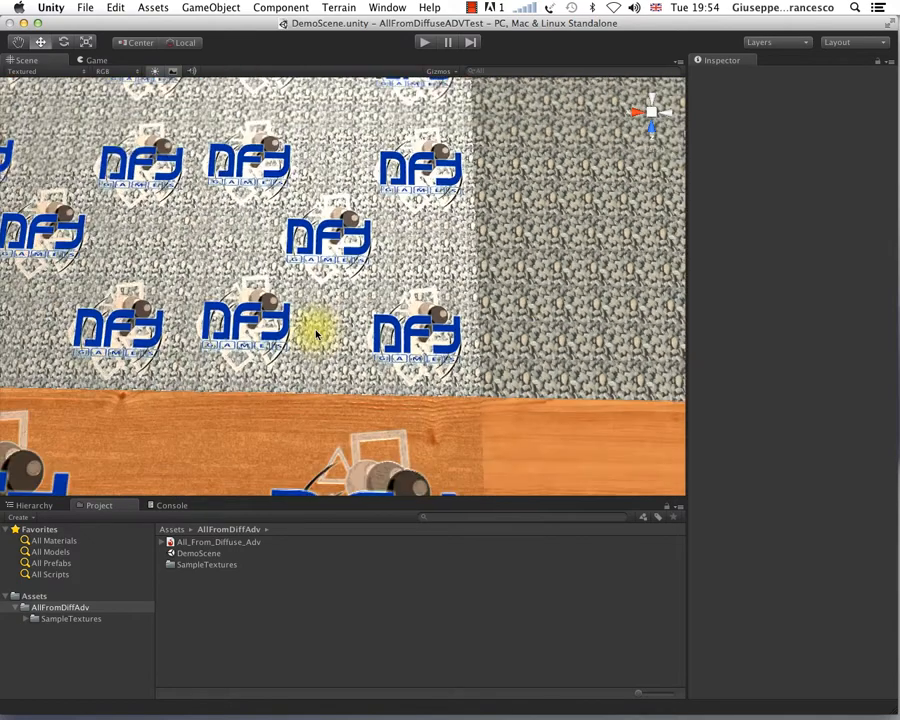
middle_drag(264, 297, 307, 350)
scroll(303, 363, up, 3)
scroll(302, 362, down, 5)
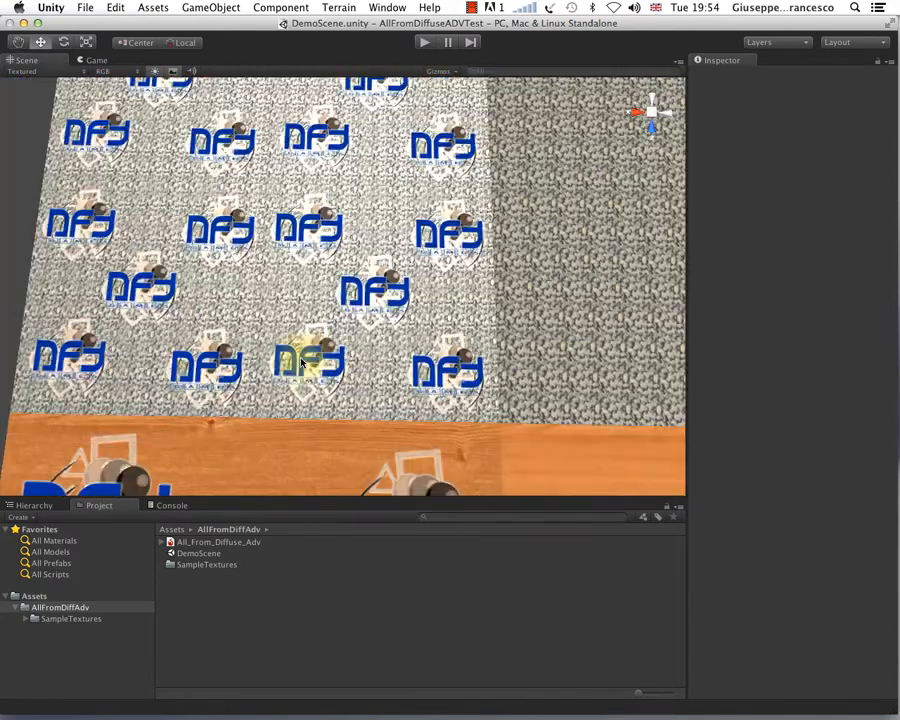
scroll(330, 336, up, 4)
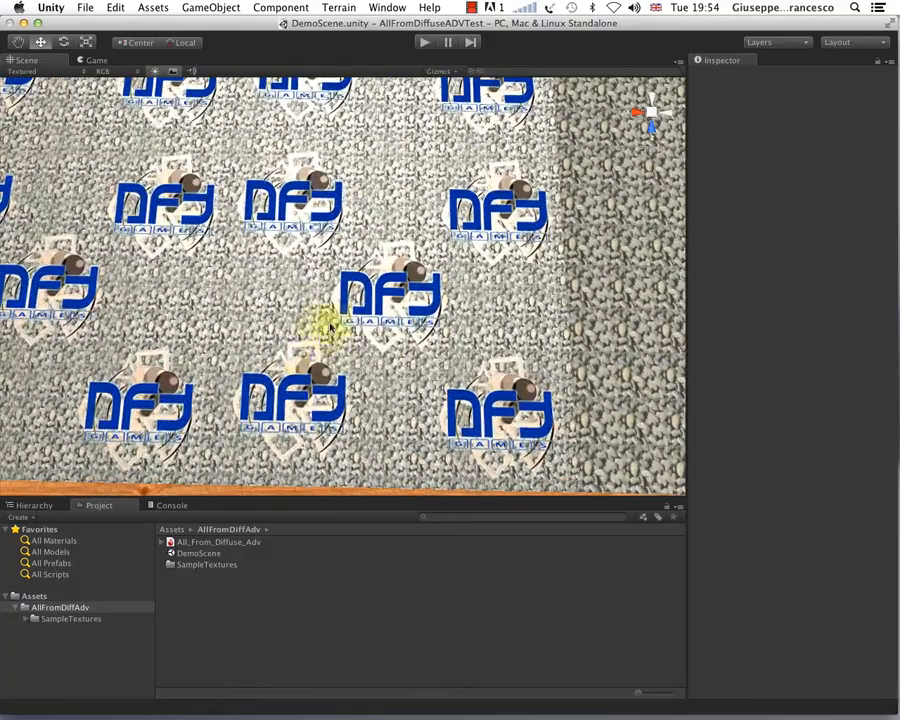
middle_drag(239, 262, 255, 280)
scroll(258, 285, down, 3)
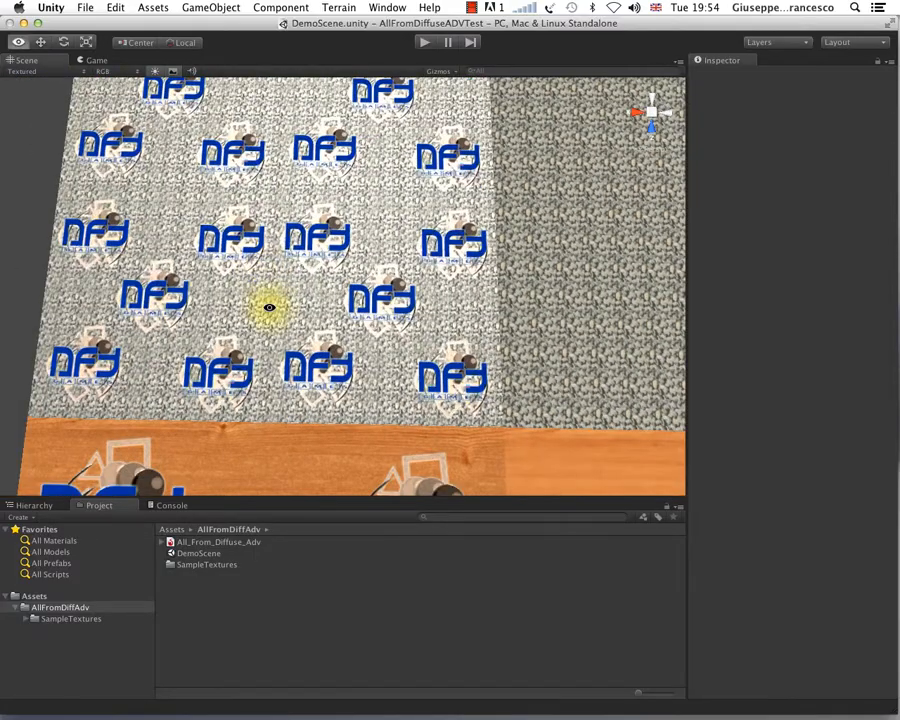
alt+drag(267, 305, 273, 255)
scroll(270, 253, up, 5)
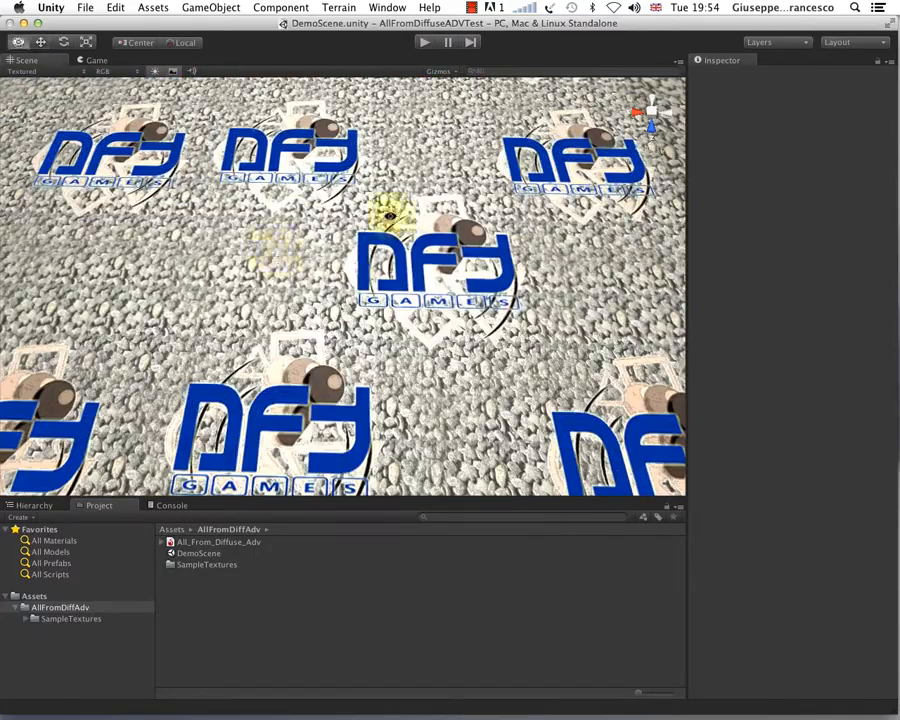
alt+drag(388, 209, 407, 172)
scroll(407, 181, down, 3)
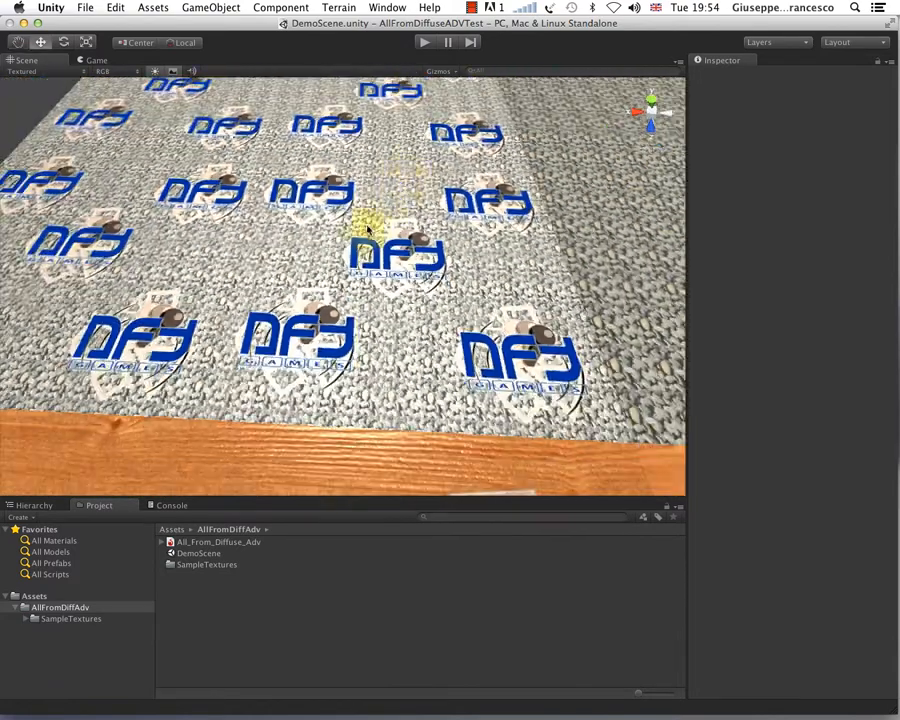
alt+drag(374, 256, 330, 207)
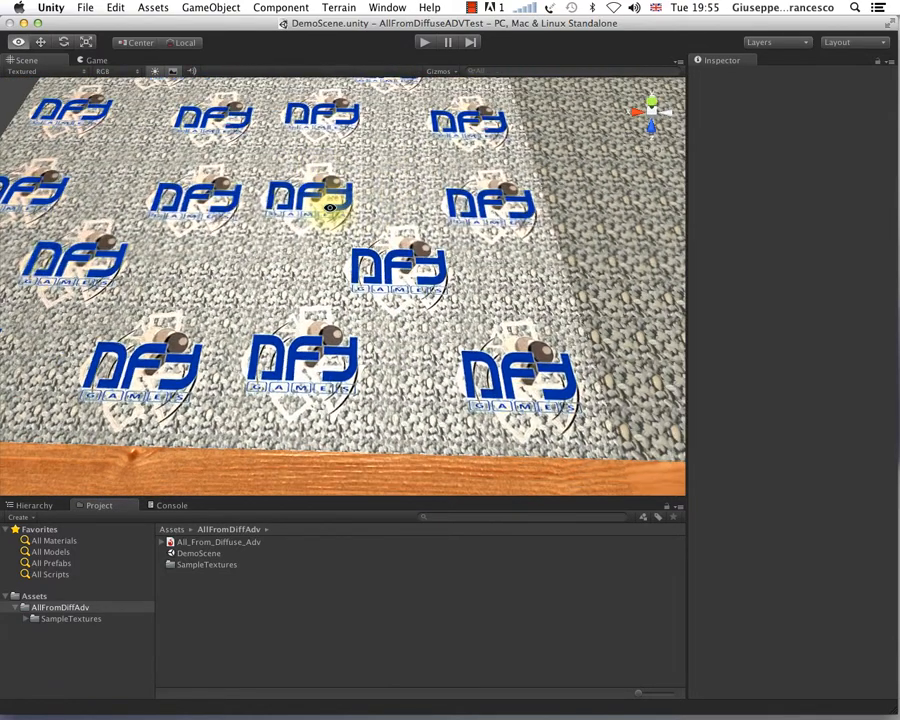
scroll(370, 285, up, 10)
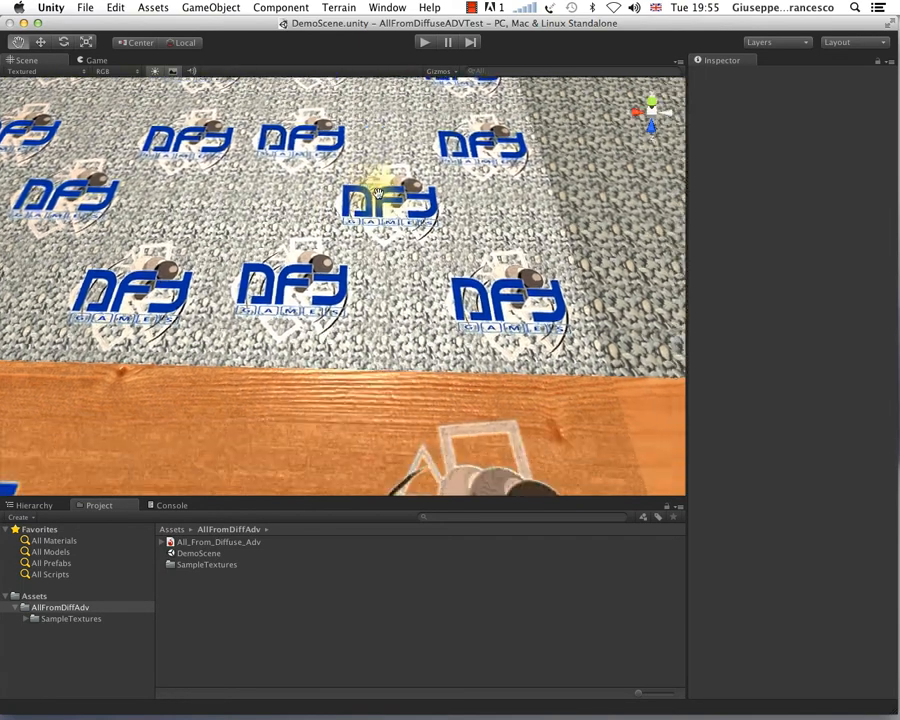
Step: Examine how light reflects off the wood grain and DFY Games logos on the logo-covered wood plane from different angles
scroll(383, 316, down, 10)
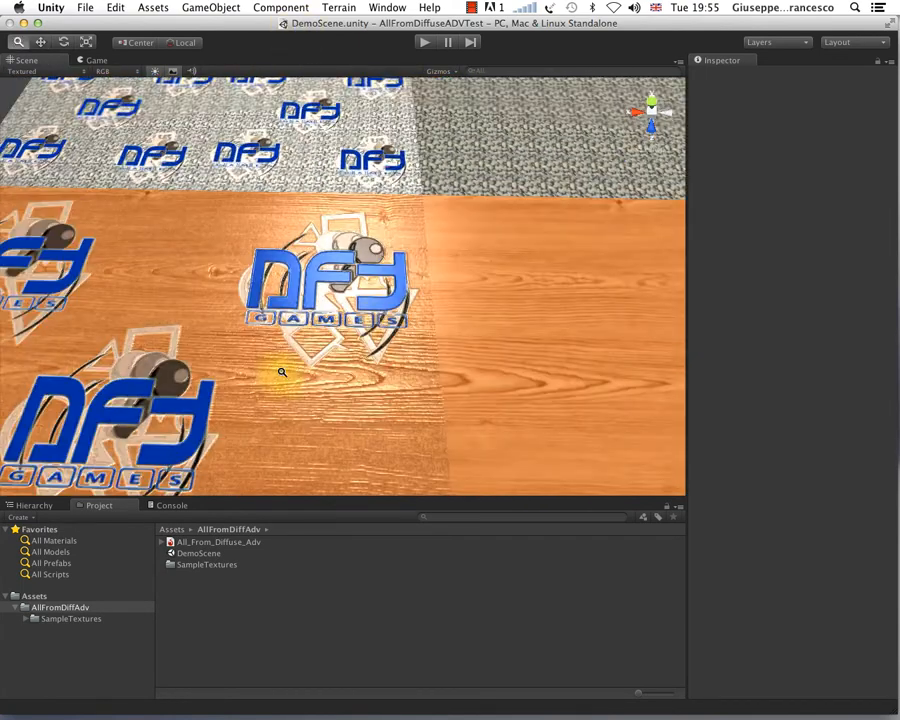
alt+drag(386, 309, 255, 345)
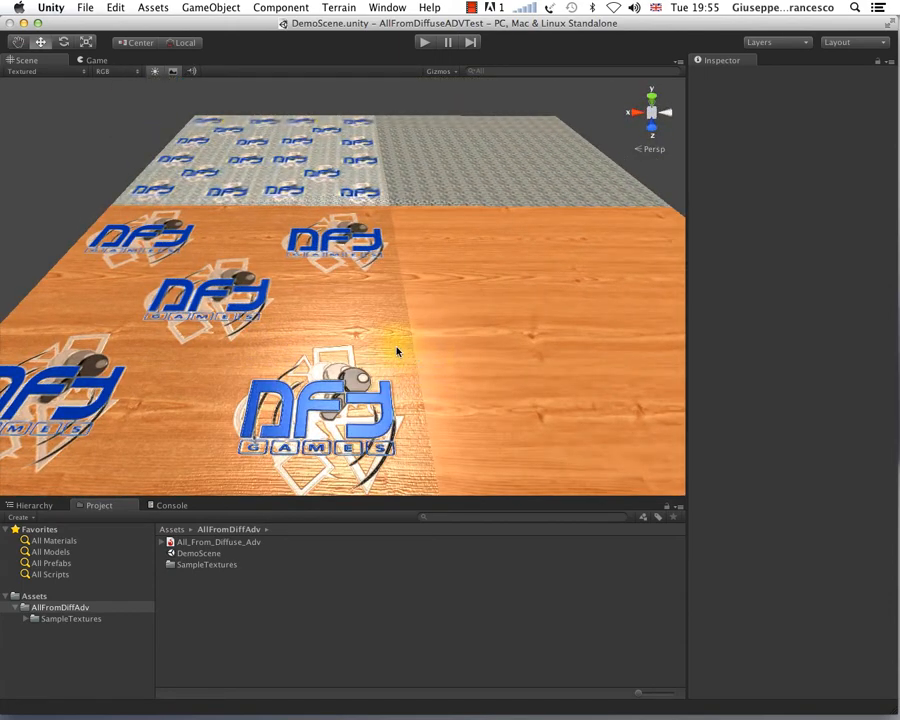
scroll(397, 351, up, 3)
scroll(397, 351, up, 3)
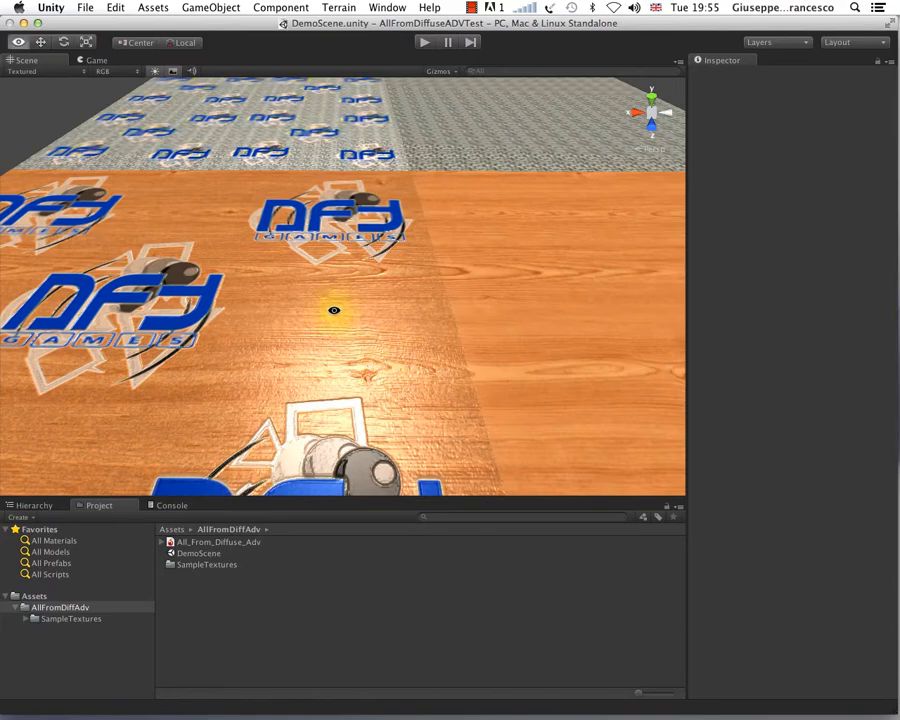
alt+drag(333, 309, 382, 332)
scroll(333, 376, down, 3)
scroll(375, 349, up, 3)
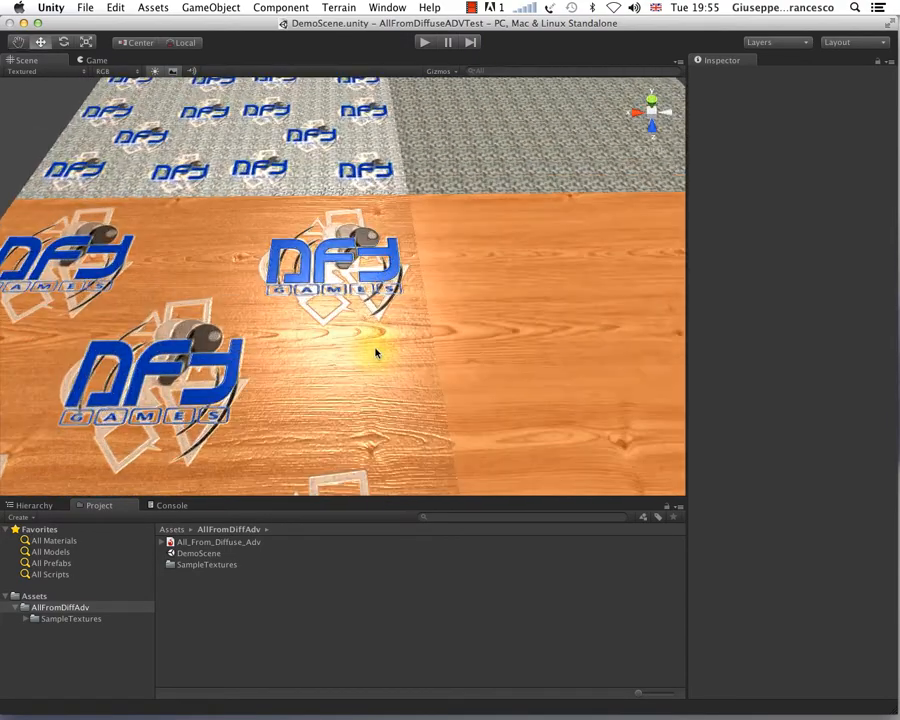
scroll(375, 348, up, 5)
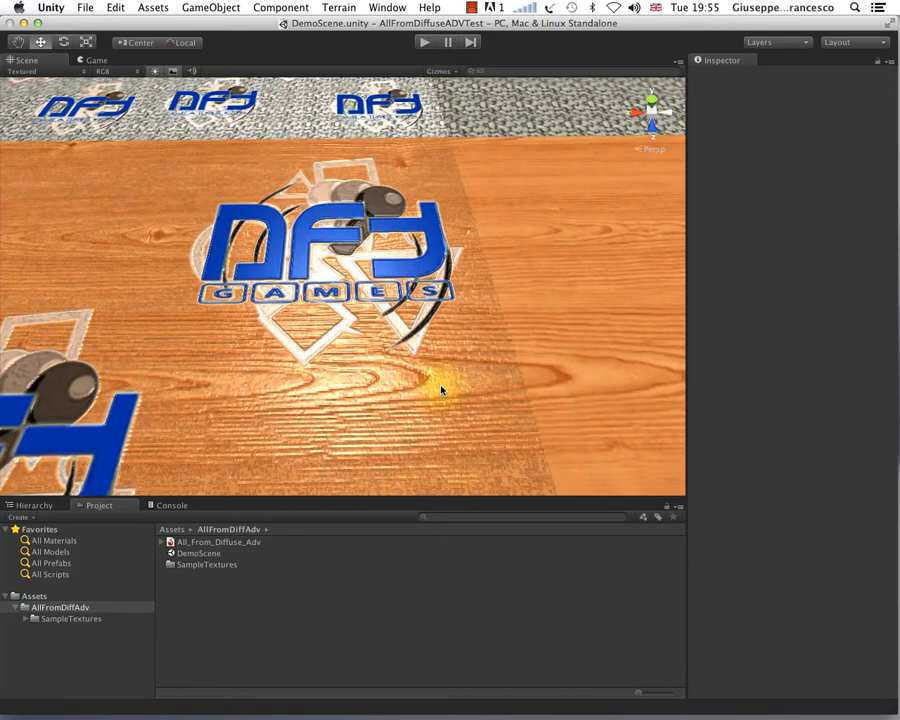
Step: Select the All_From_Diffuse_Adv substance and review the TilingTest material's procedural properties, including its specular, AO, texture and Make It Tile settings
alt+drag(424, 408, 404, 362)
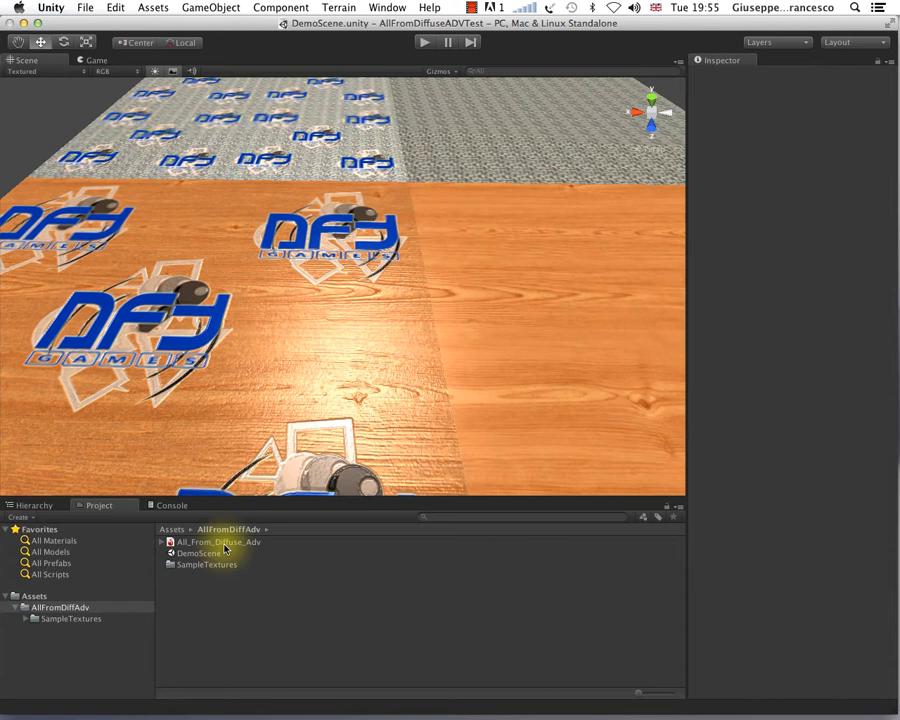
click(172, 543)
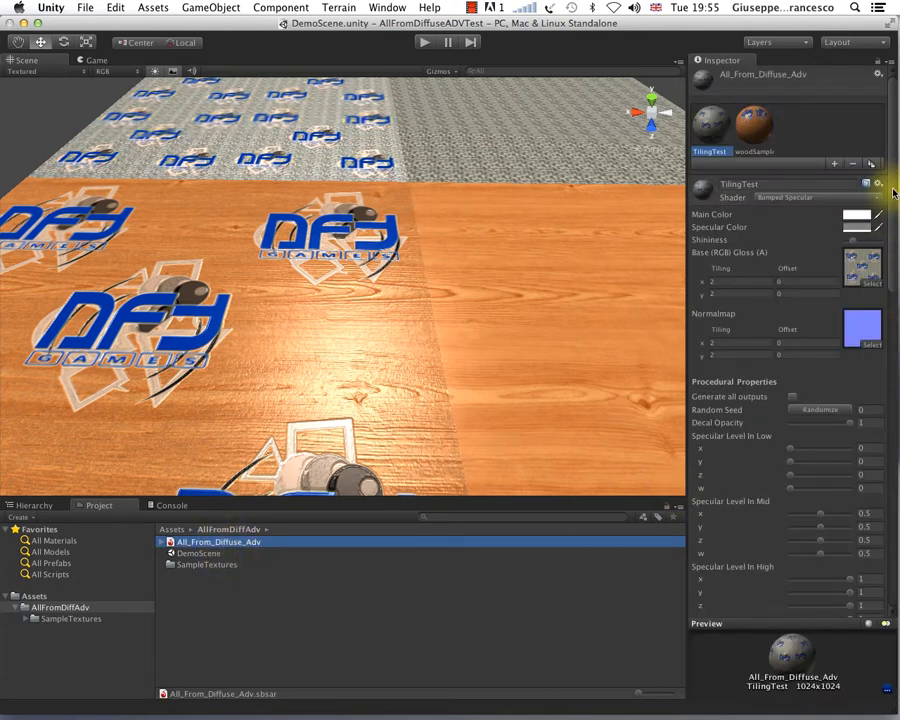
scroll(893, 193, down, 5)
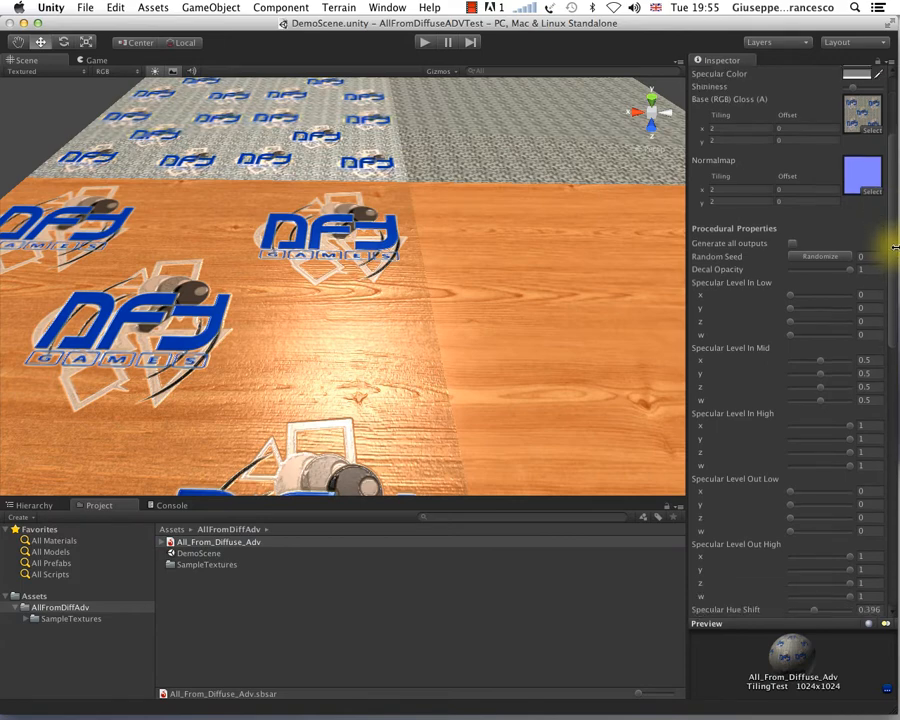
scroll(891, 256, down, 7)
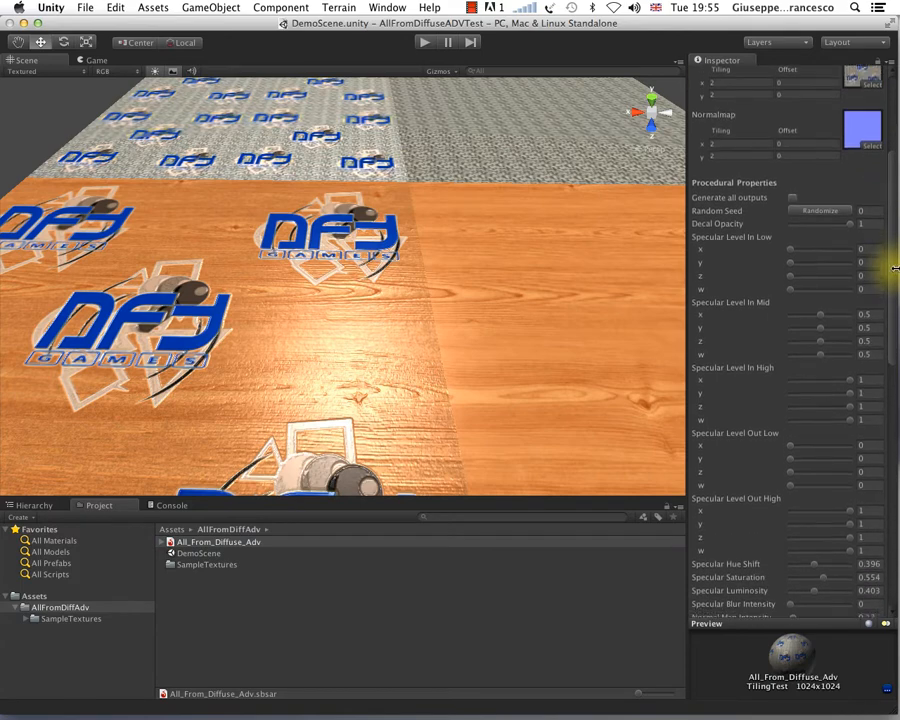
drag(893, 329, 890, 480)
drag(893, 478, 888, 437)
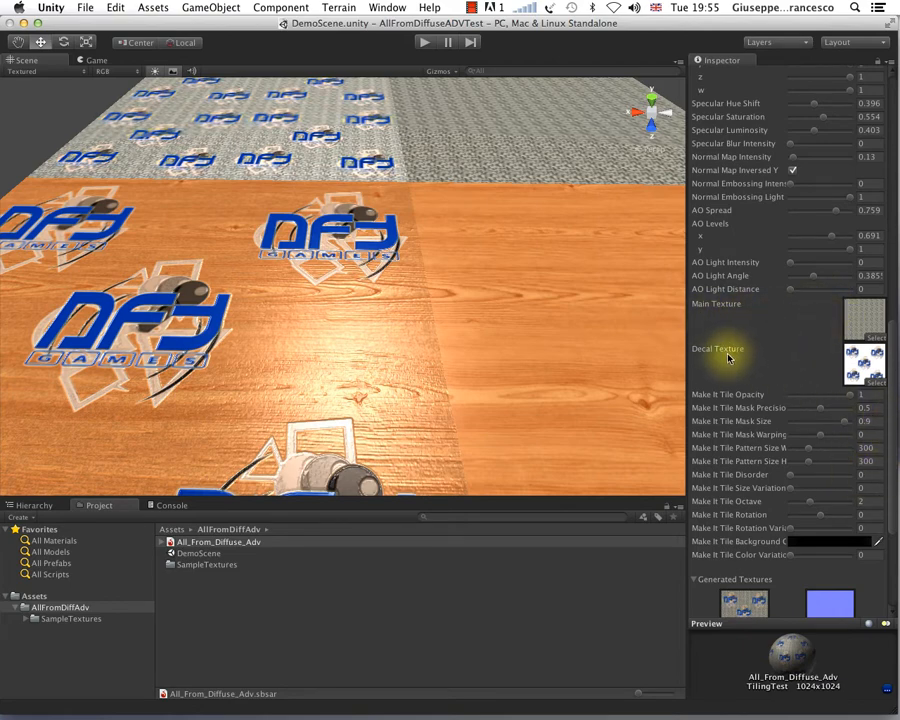
drag(891, 392, 894, 287)
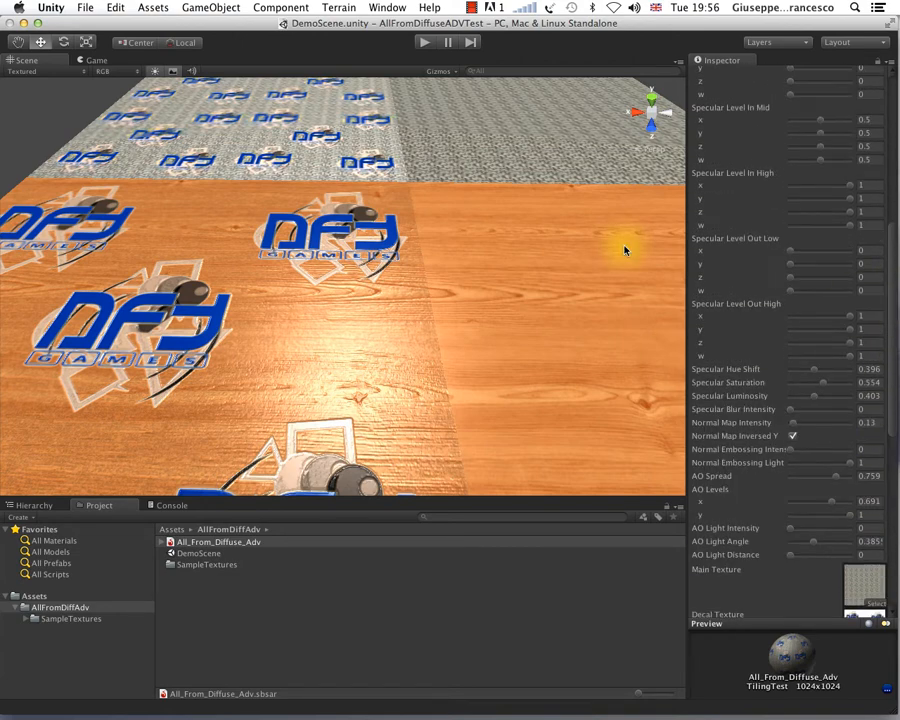
scroll(893, 138, up, 10)
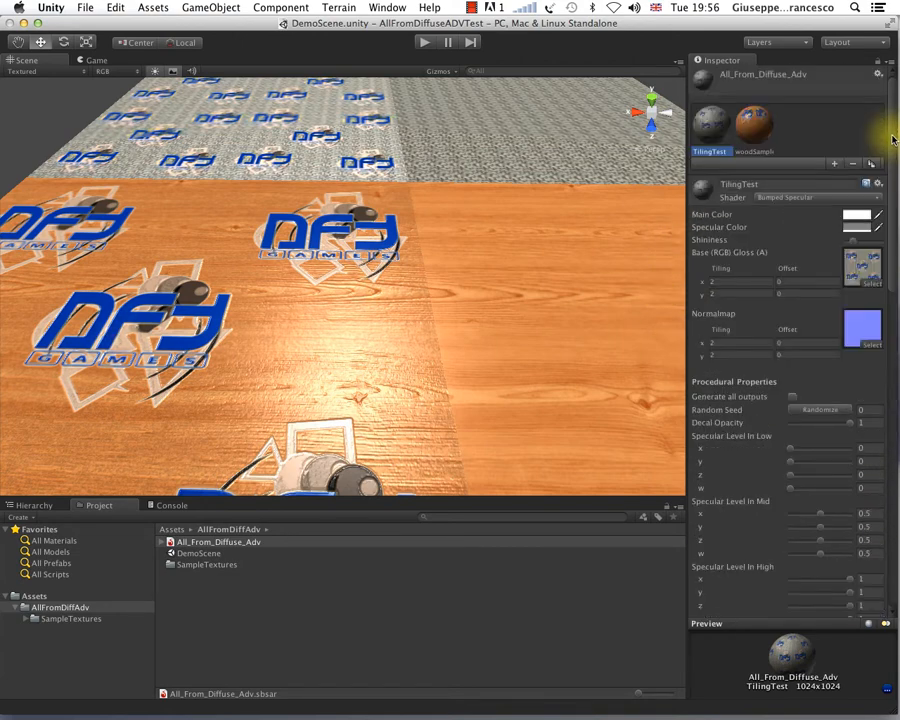
Step: Select the woodSample material in the same substance and review its procedural settings, including the main and decal textures
click(752, 137)
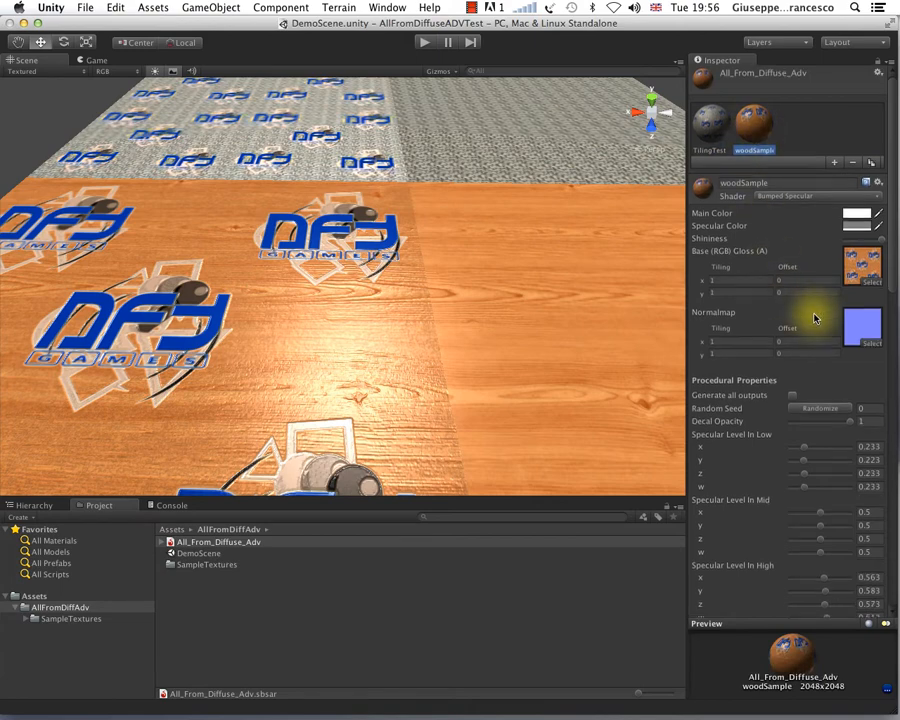
scroll(813, 317, down, 15)
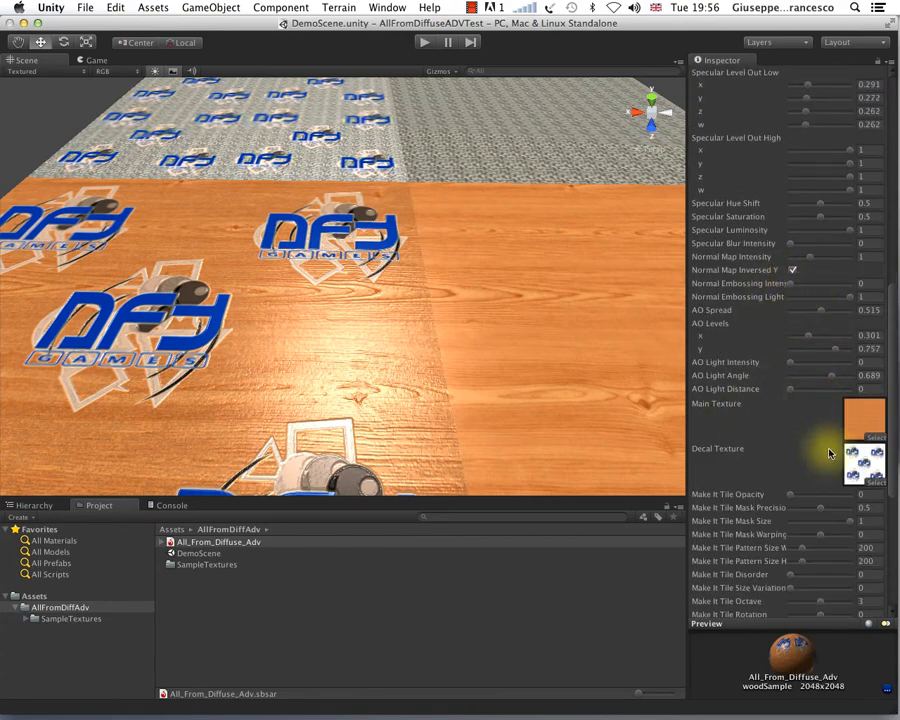
scroll(893, 450, down, 1)
scroll(893, 442, up, 3)
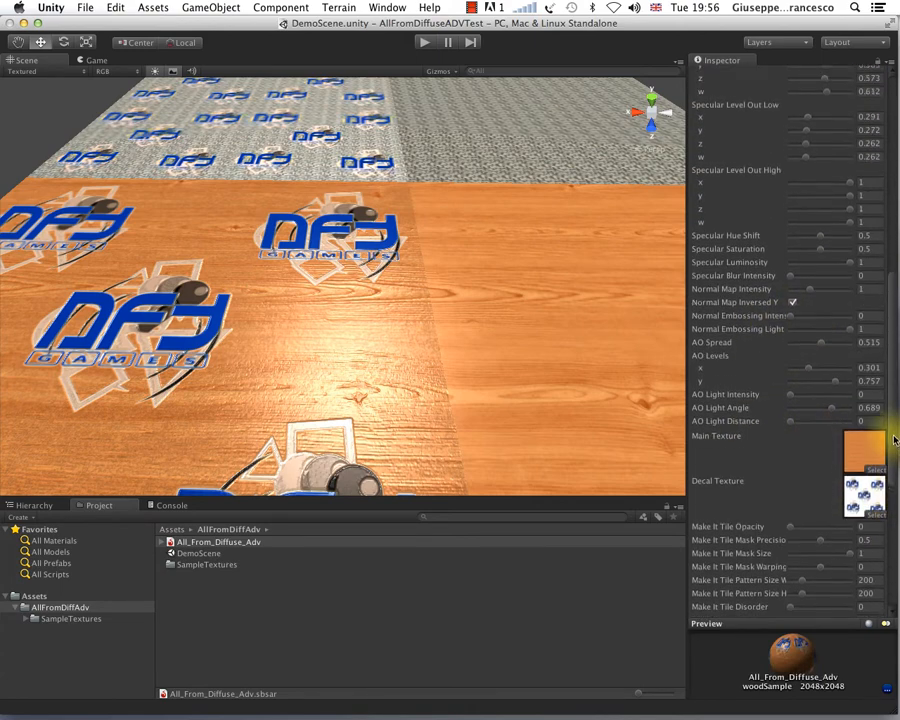
Step: Lower woodSample's Decal Opacity to 0.45, then to 0.2, and examine the faded logos on the wood plane
drag(893, 435, 891, 299)
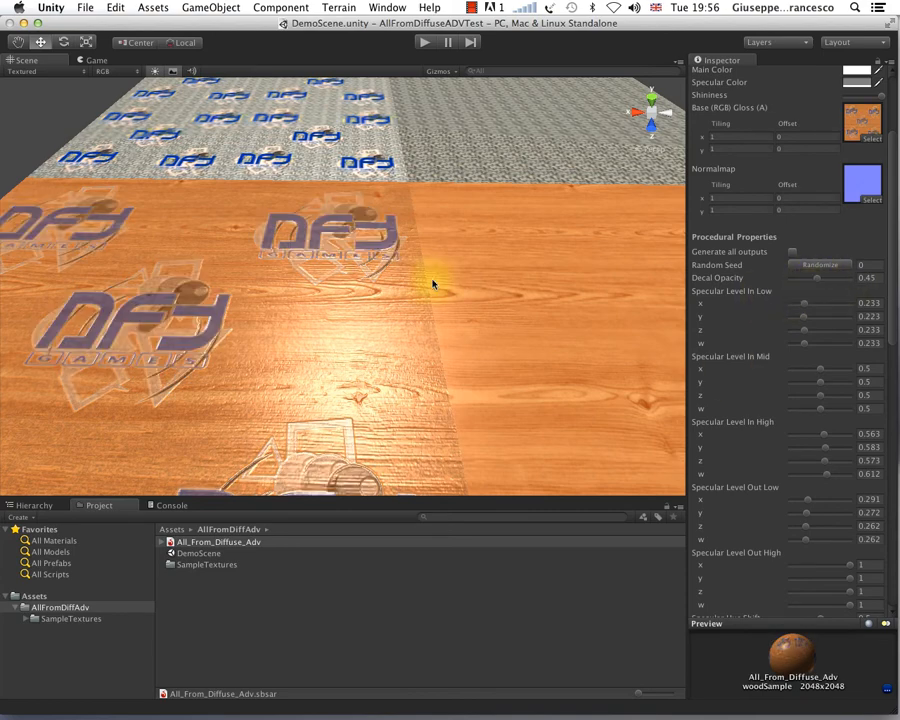
scroll(240, 297, up, 5)
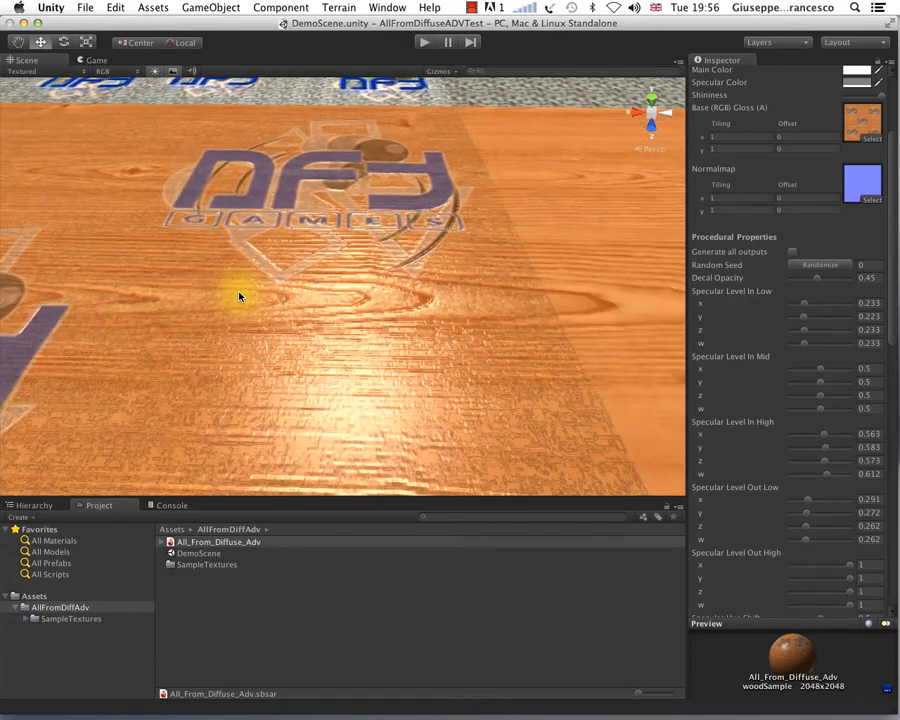
alt+drag(295, 274, 418, 286)
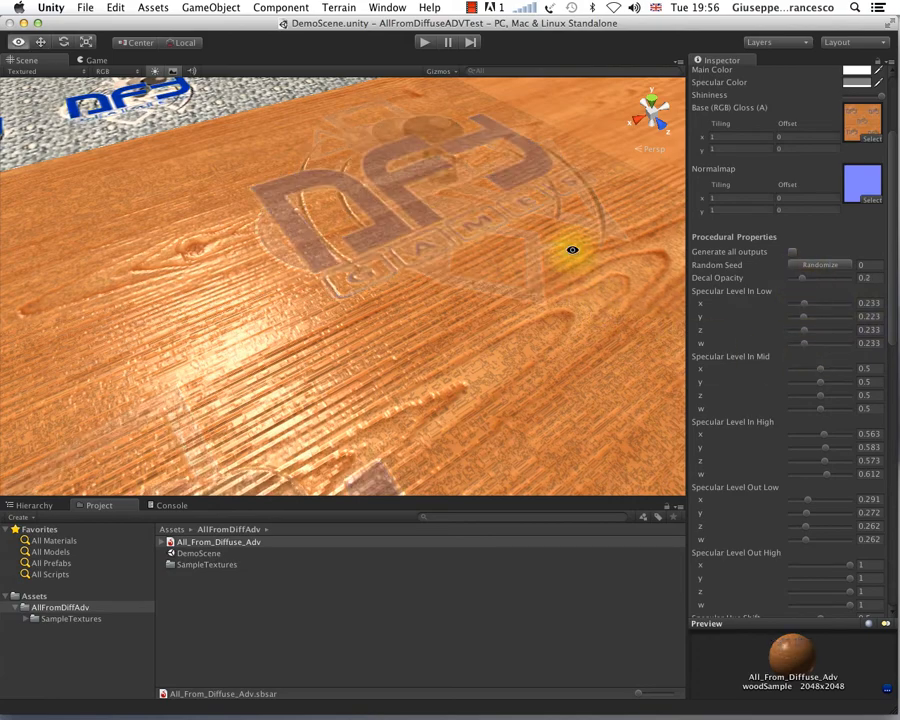
alt+drag(573, 251, 480, 205)
alt+drag(473, 363, 546, 404)
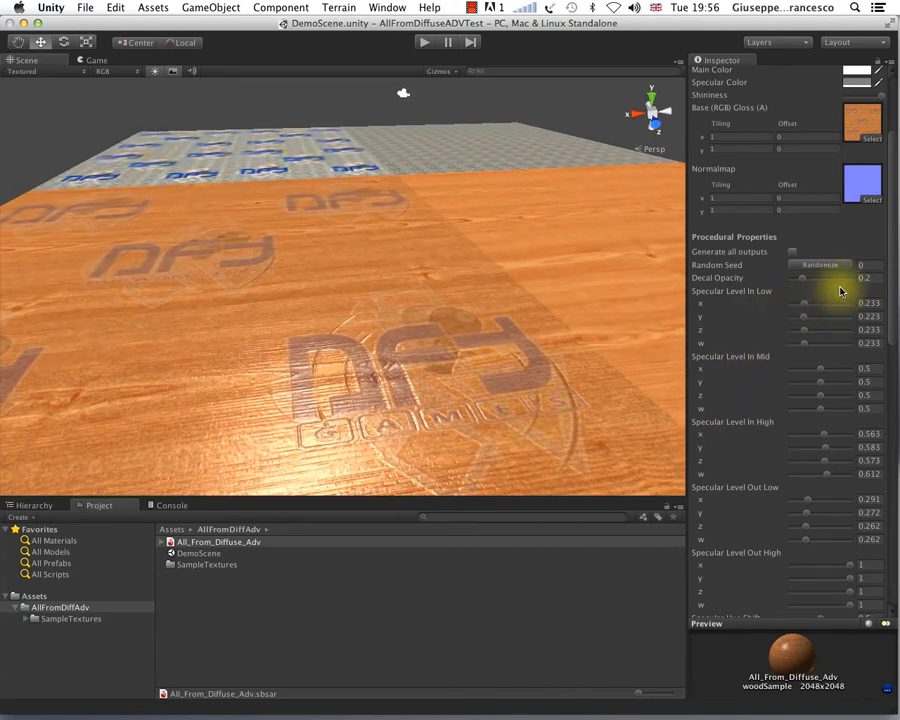
Step: Restore woodSample's Decal Opacity to 1 and examine the fully opaque logos on the wood plane from several angles
drag(845, 281, 850, 280)
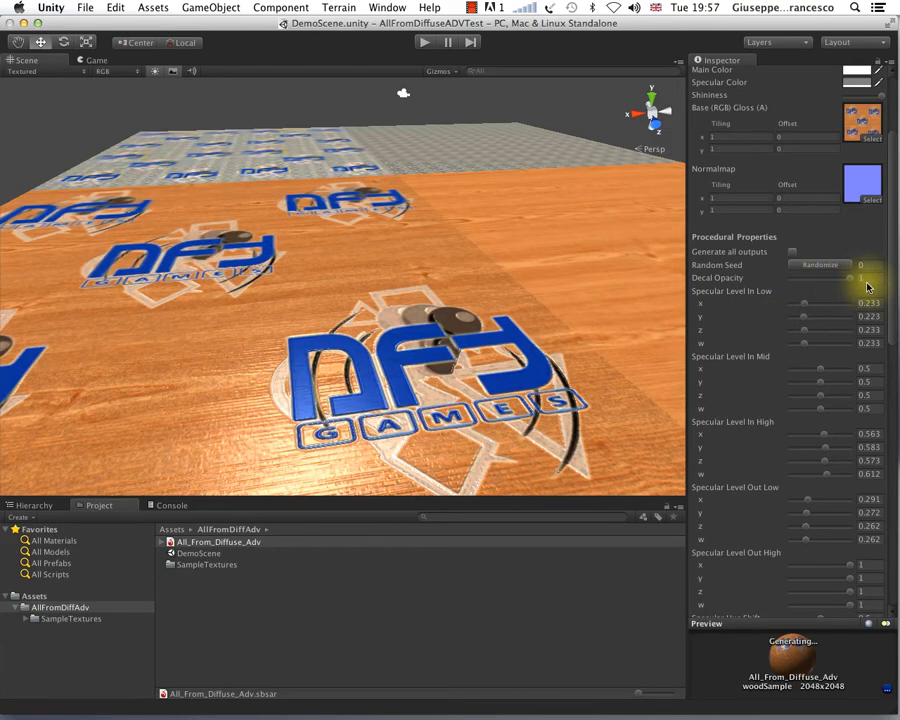
scroll(552, 398, down, 3)
alt+drag(413, 305, 392, 330)
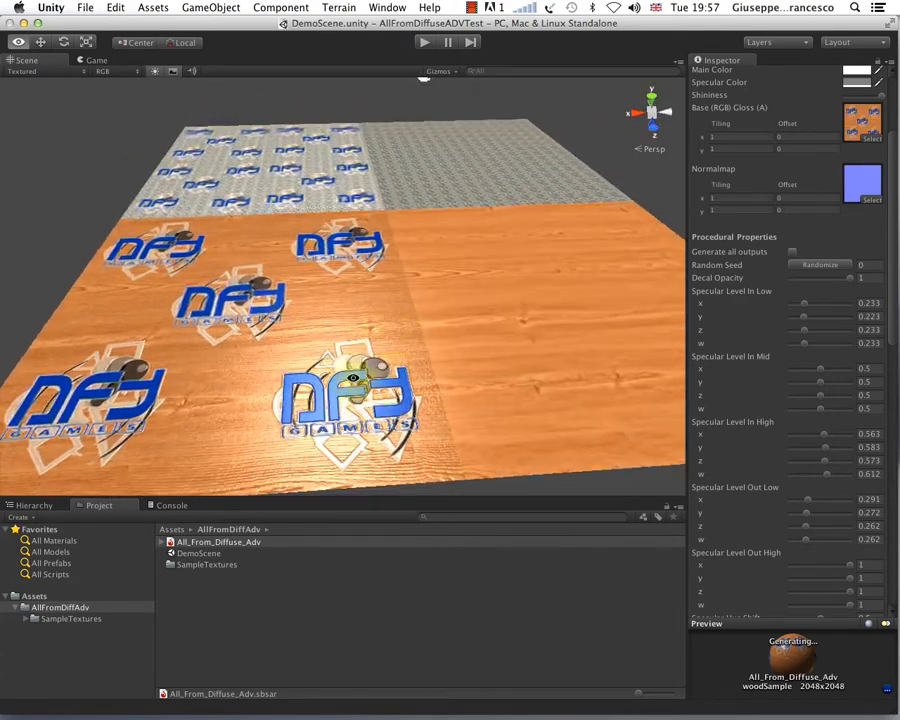
scroll(350, 390, up, 2)
alt+drag(350, 390, 355, 362)
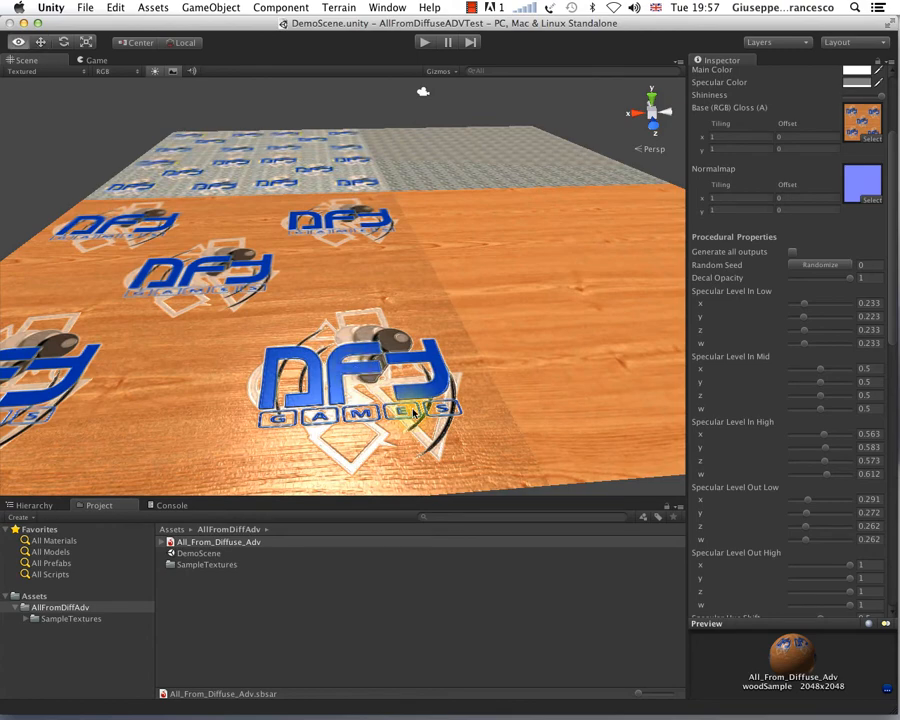
alt+drag(415, 411, 415, 460)
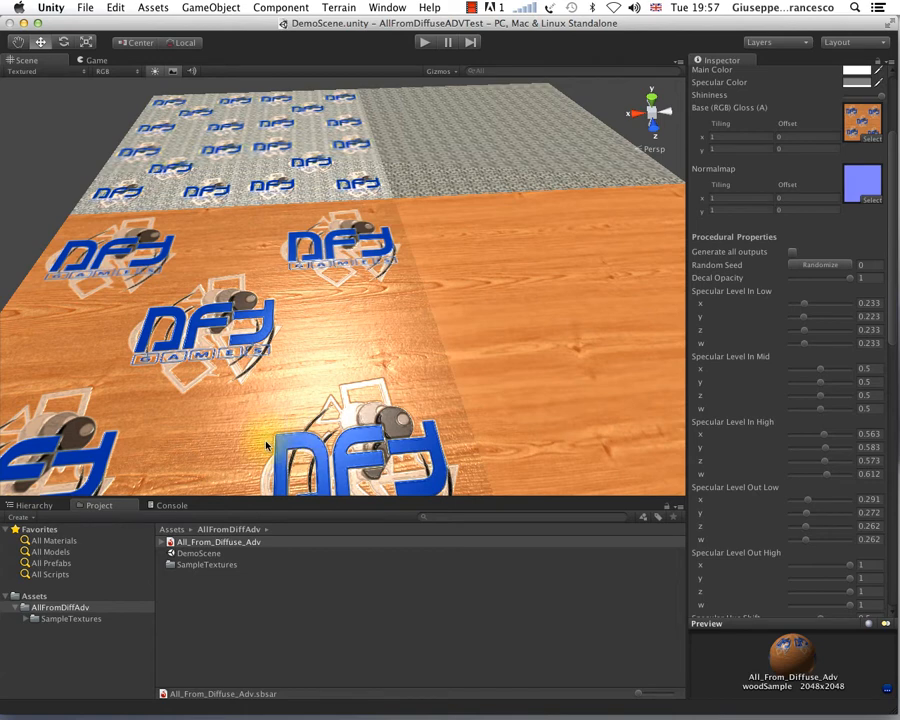
Step: Inspect the logoDecal texture in the SampleTextures folder and compare it with the logos rendered on the wood plane
click(189, 568)
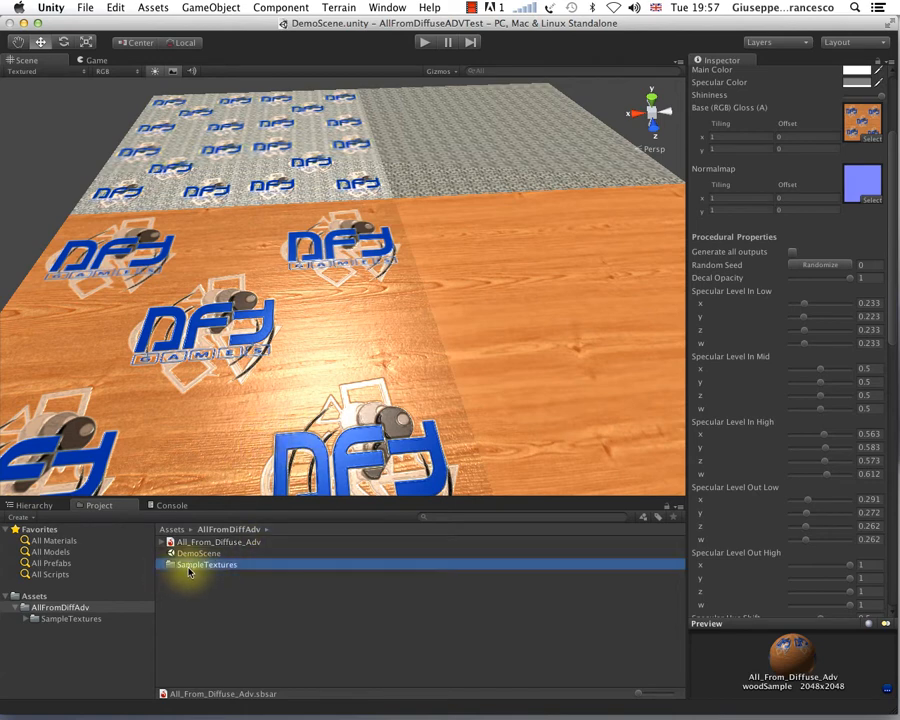
click(26, 620)
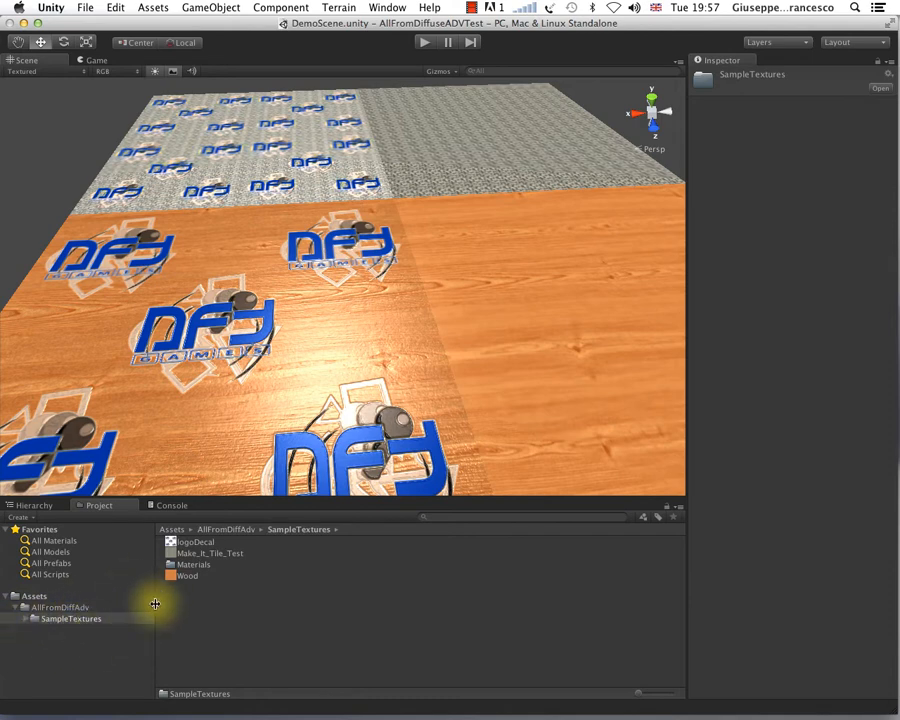
click(194, 543)
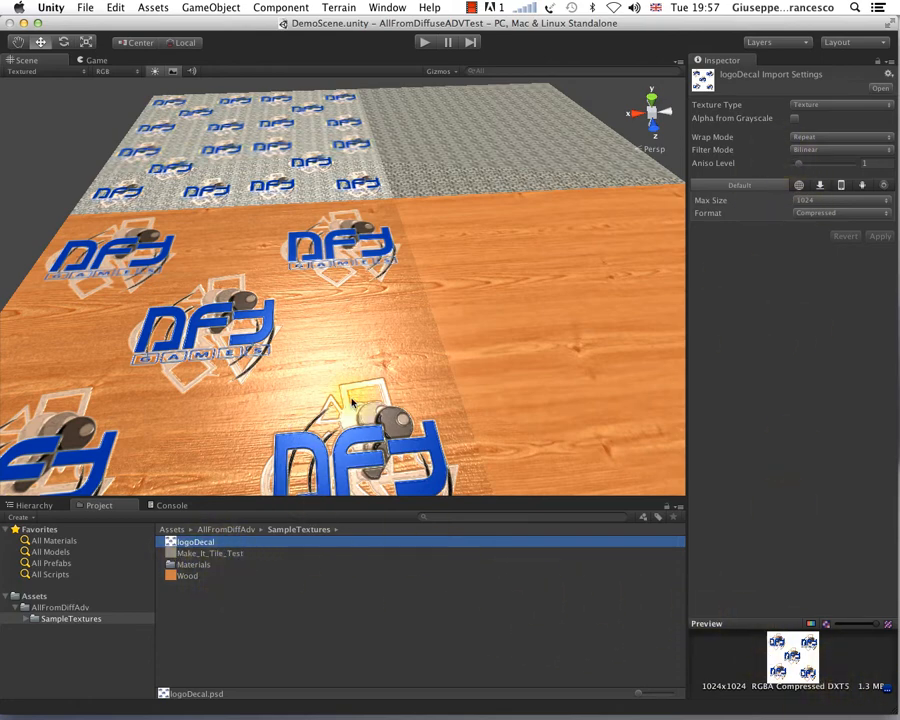
scroll(312, 430, up, 5)
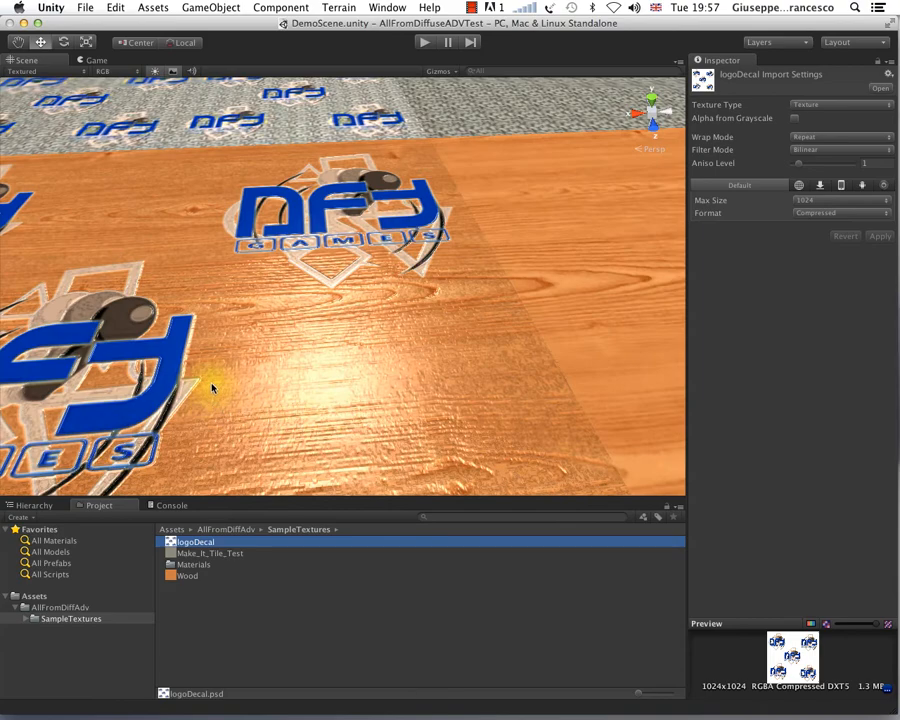
alt+drag(351, 363, 382, 416)
scroll(463, 349, down, 10)
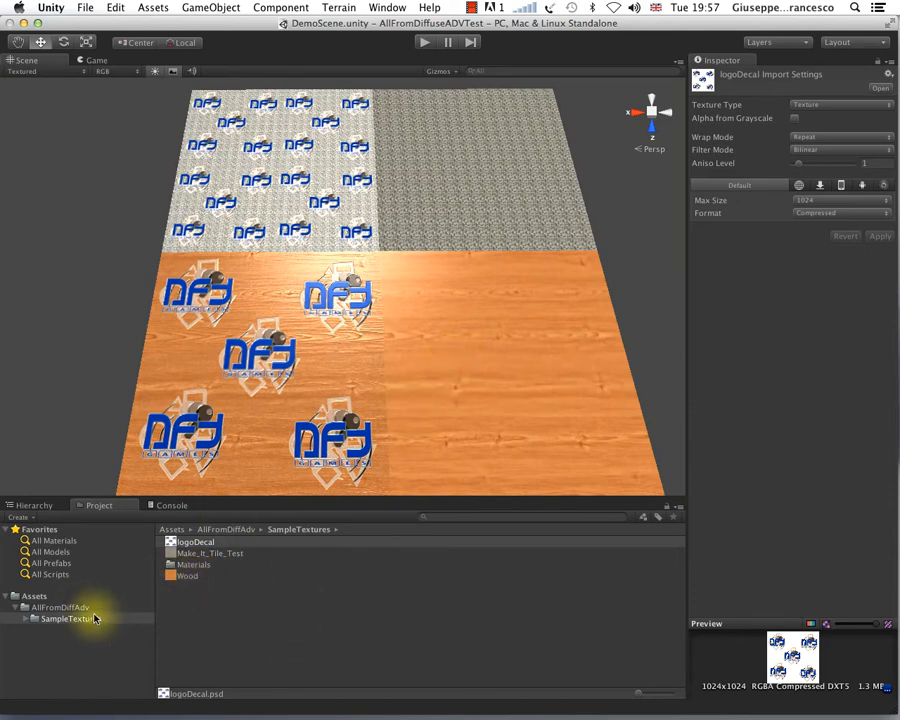
Step: Set the TilingTest material's Make It Tile Opacity to 0 in the All_From_Diffuse_Adv substance
click(62, 607)
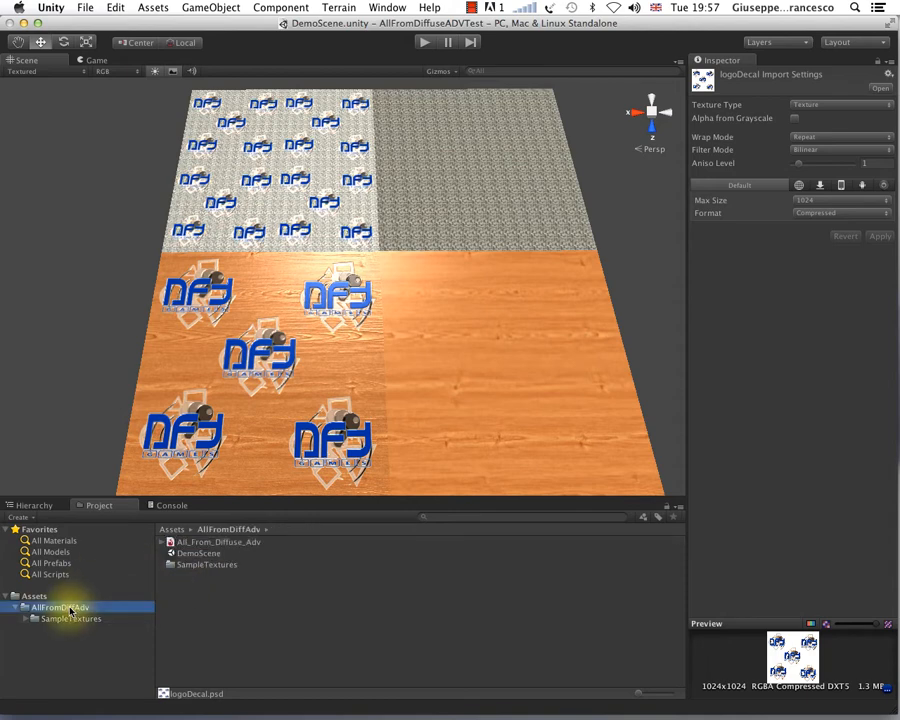
click(188, 542)
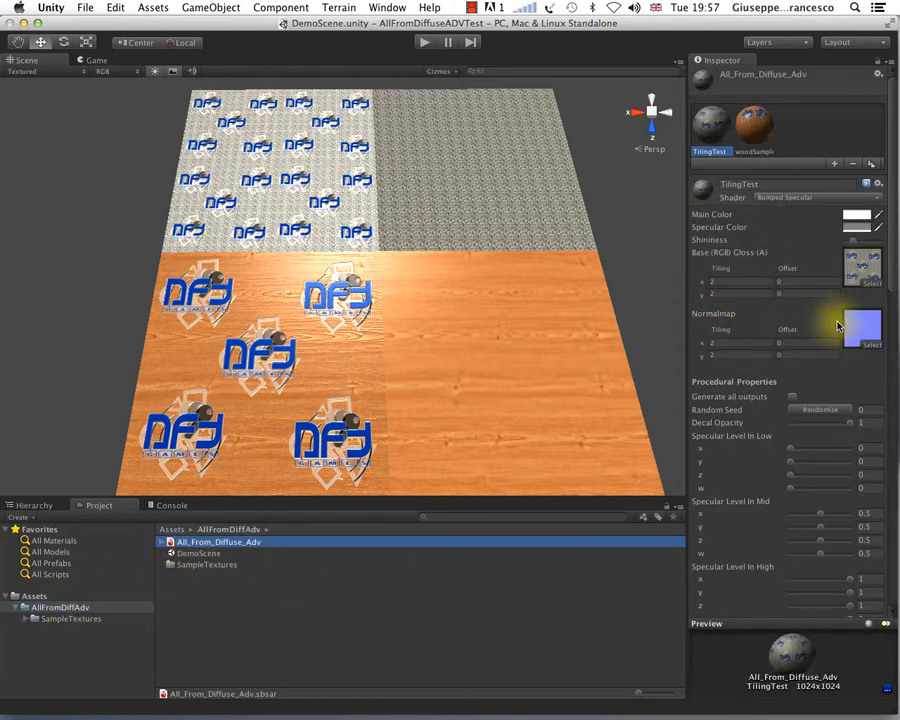
click(730, 153)
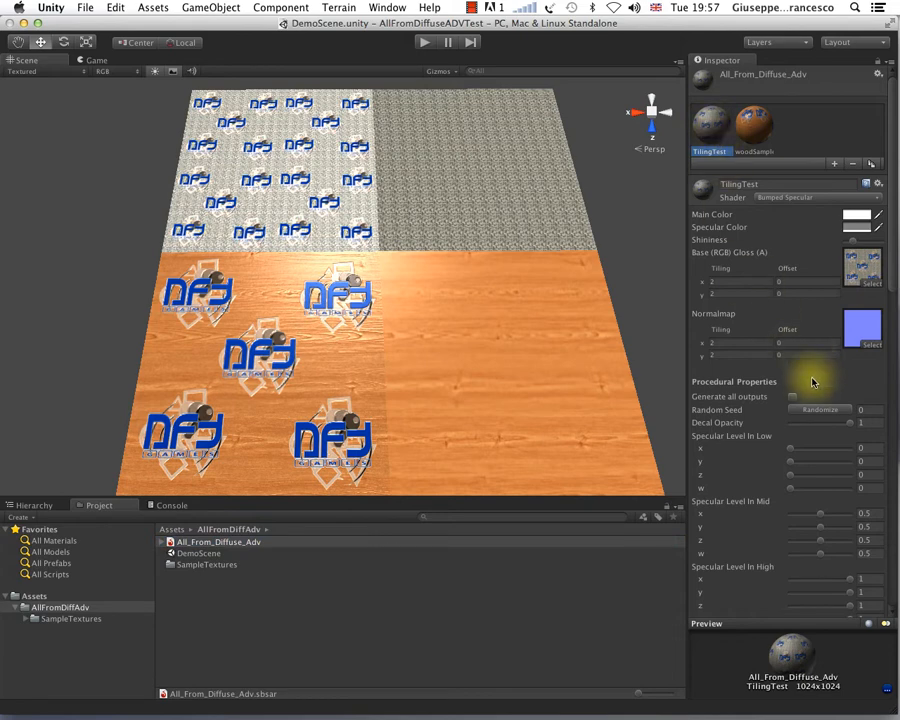
drag(893, 267, 895, 517)
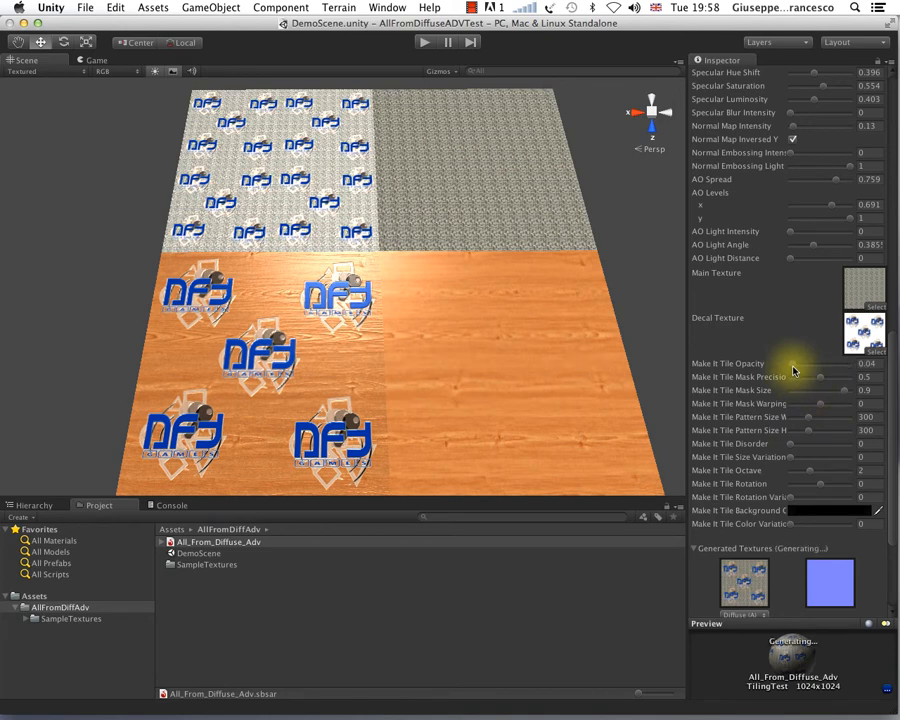
drag(795, 371, 785, 373)
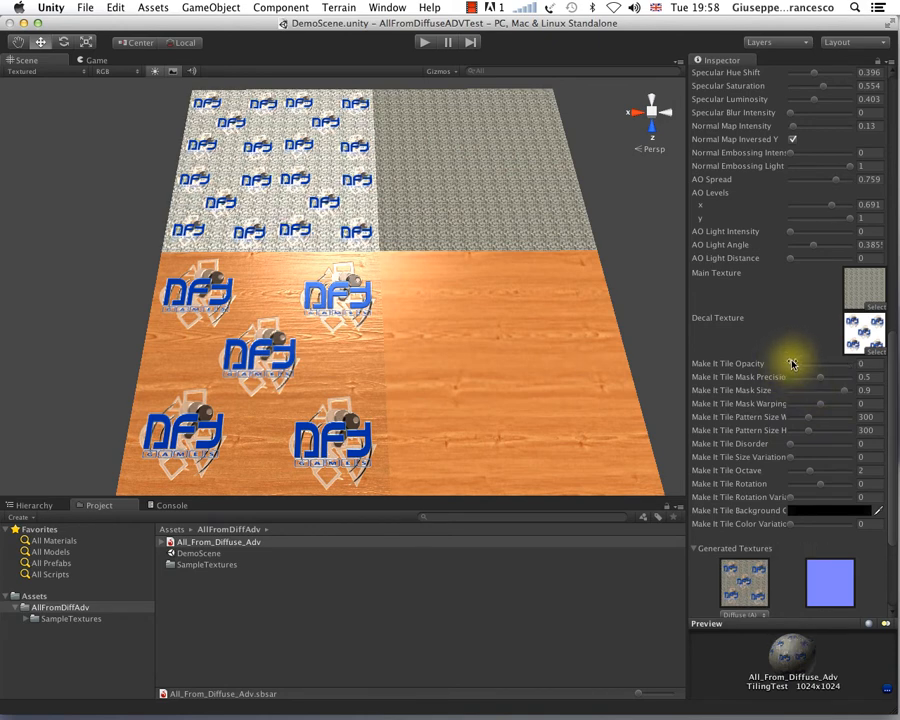
Step: Examine the logo-covered pebble plane for visible texture seams and compare it with the plain pebble plane at several distances
alt+right_drag(321, 245, 358, 216)
middle_drag(359, 217, 421, 388)
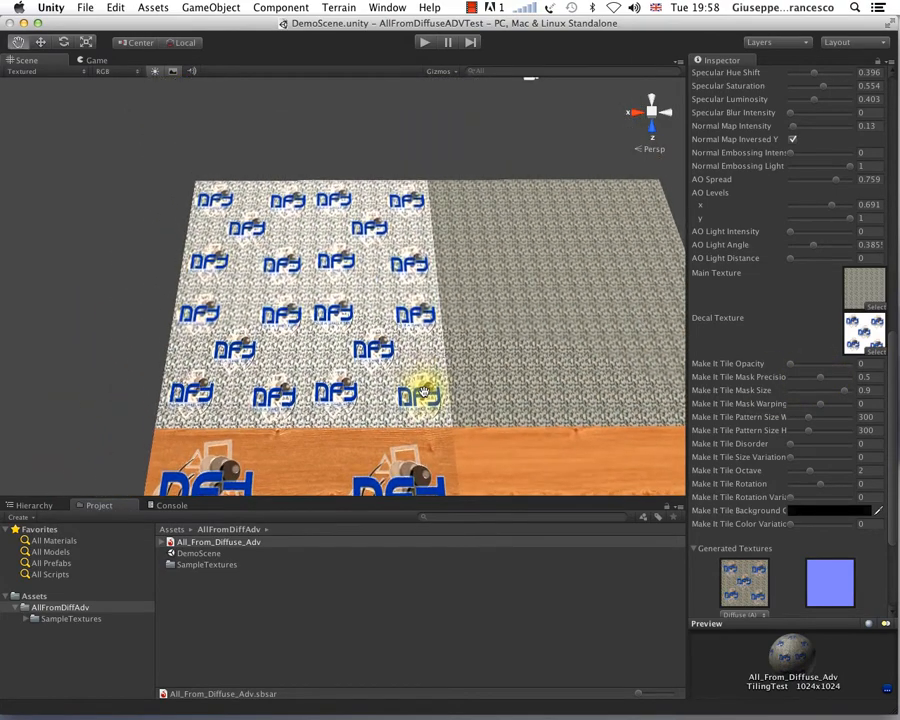
scroll(409, 369, up, 10)
alt+drag(408, 377, 440, 368)
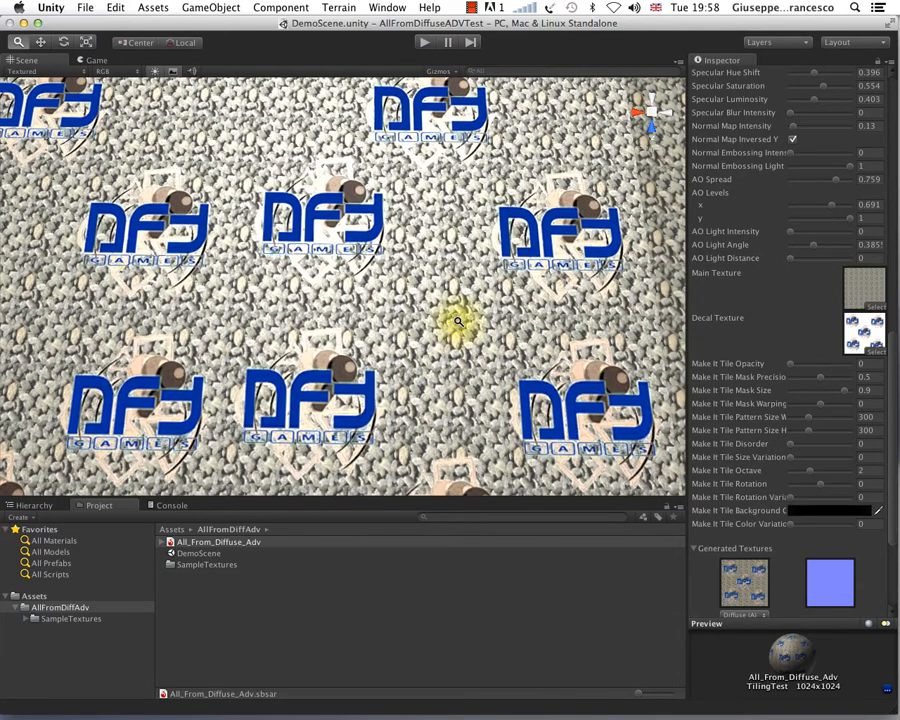
scroll(490, 300, down, 3)
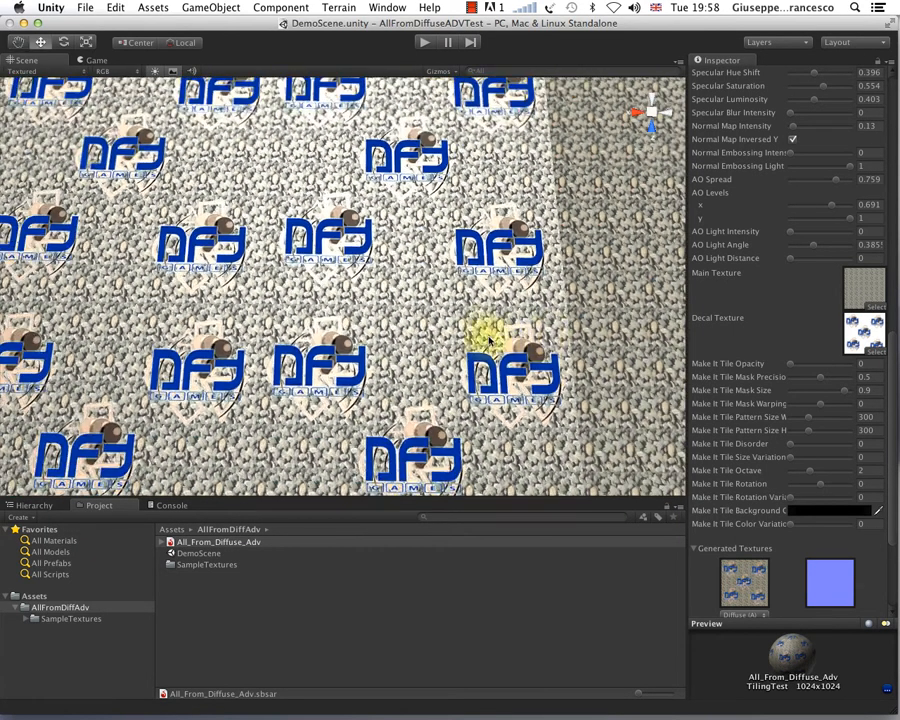
alt+drag(415, 325, 515, 372)
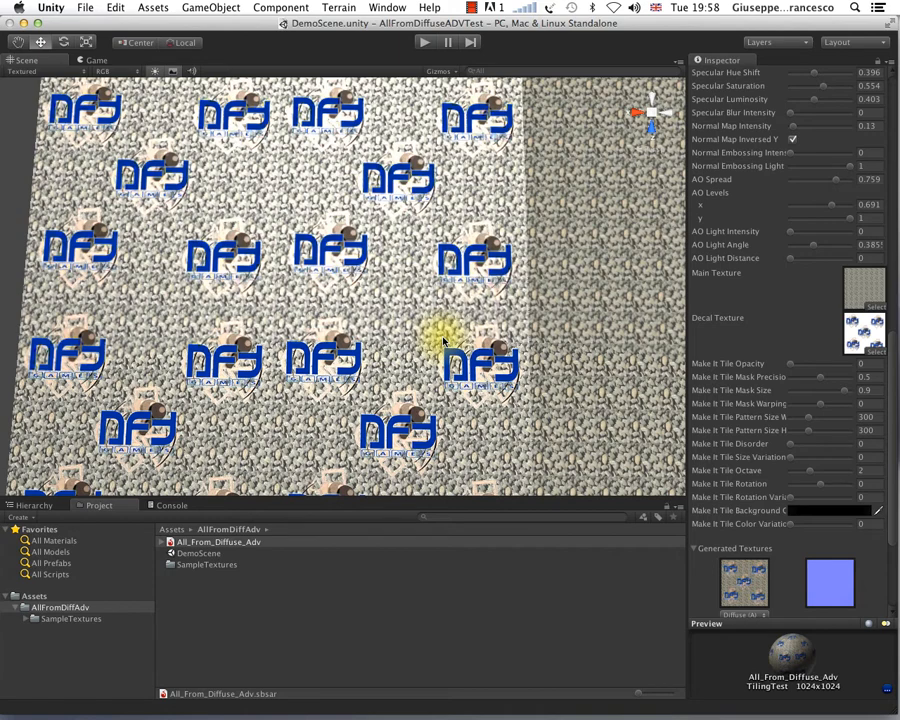
alt+drag(571, 352, 527, 277)
alt+drag(392, 352, 406, 354)
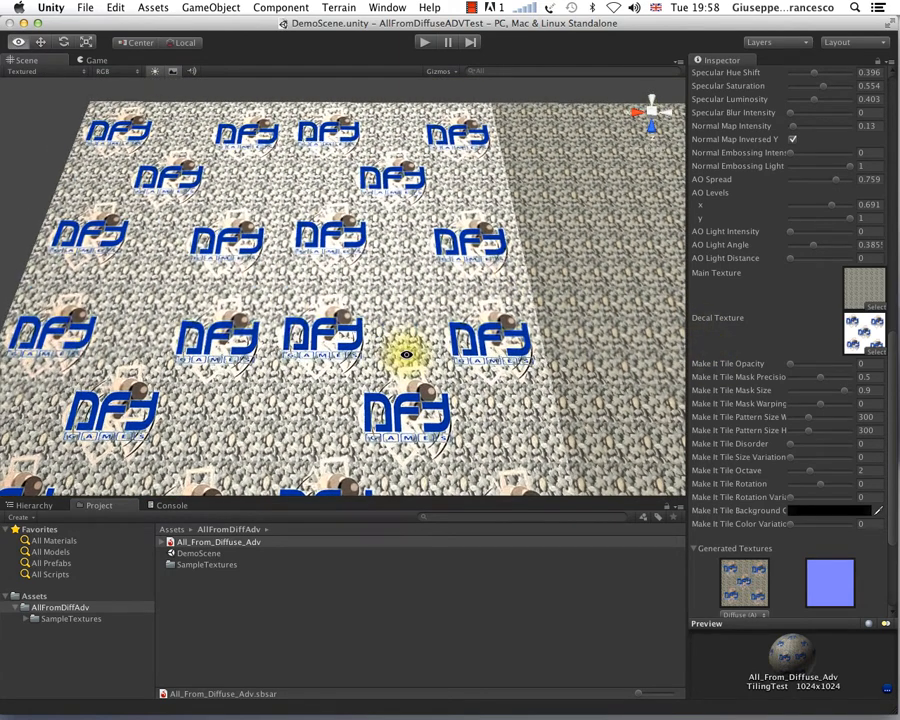
Step: Set TilingTest's Make It Tile Opacity back to 1 and view the pebble plane closer up
click(849, 367)
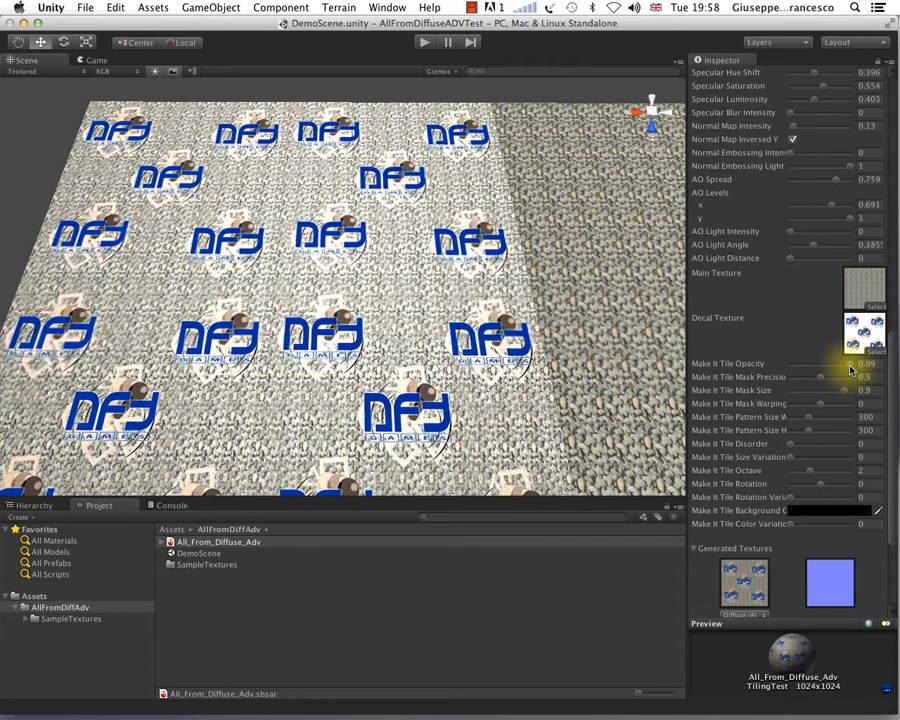
scroll(543, 428, up, 5)
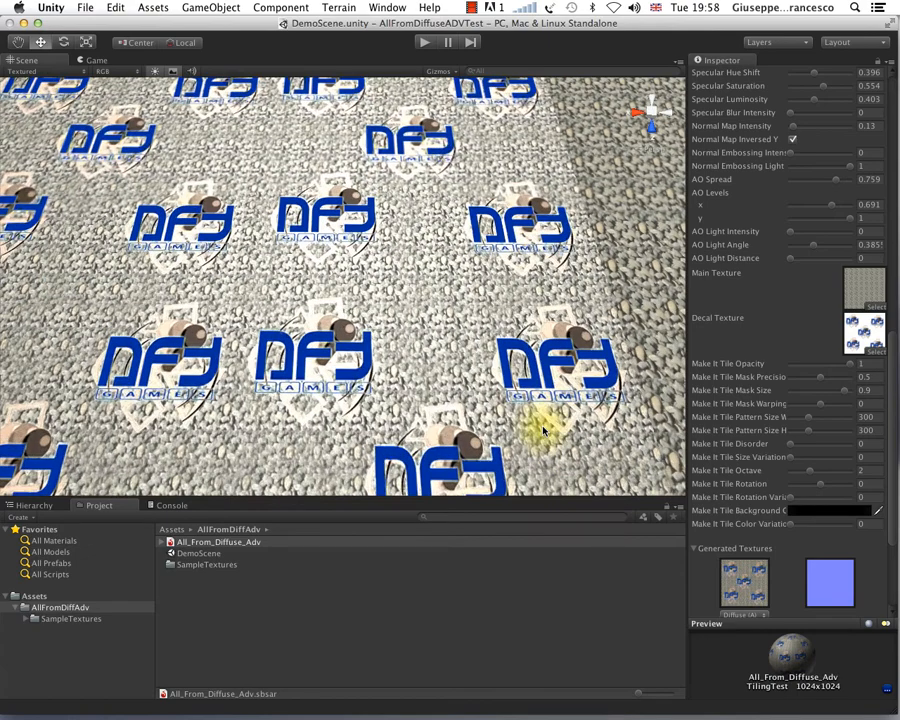
Step: Widen the Inspector so the full names of the Make It Tile settings are readable
alt+drag(543, 428, 512, 398)
scroll(512, 398, down, 3)
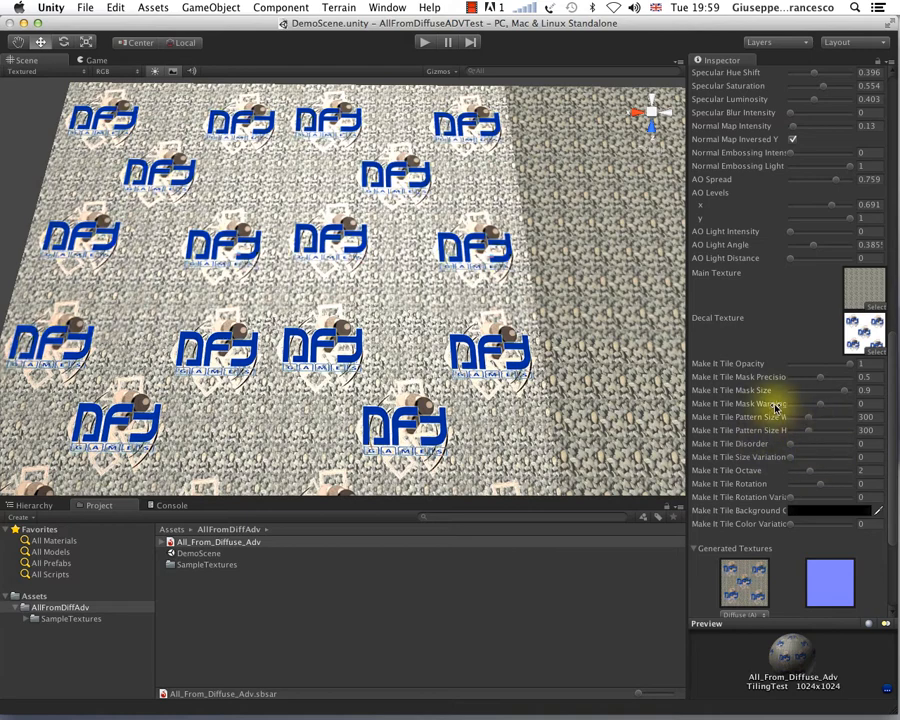
drag(683, 430, 628, 426)
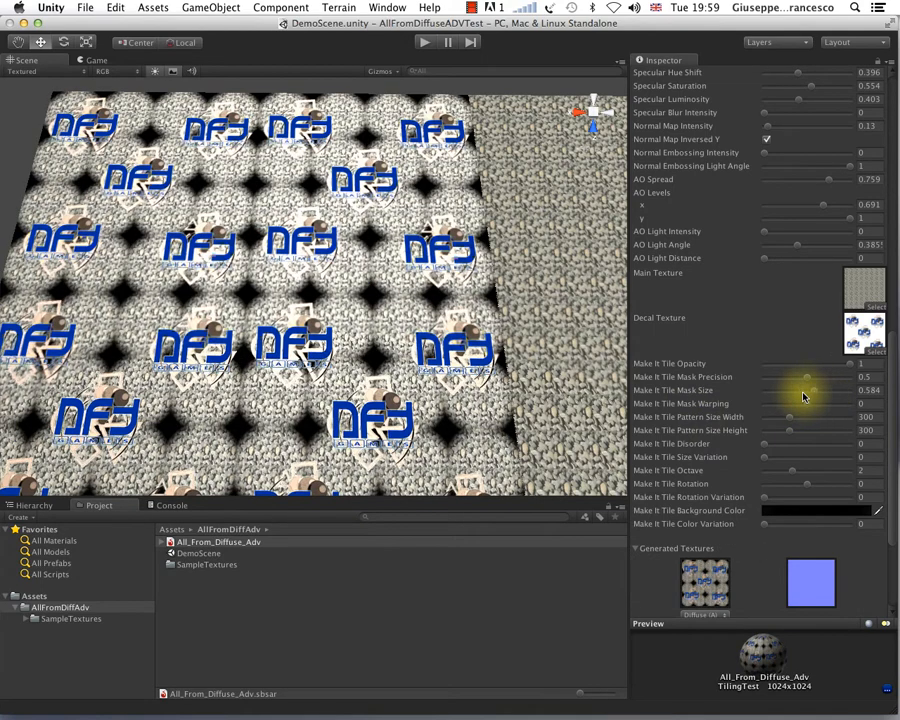
Step: Set TilingTest's Make It Tile Mask Size to 0.249 and look at the pebble patches closer up
click(803, 393)
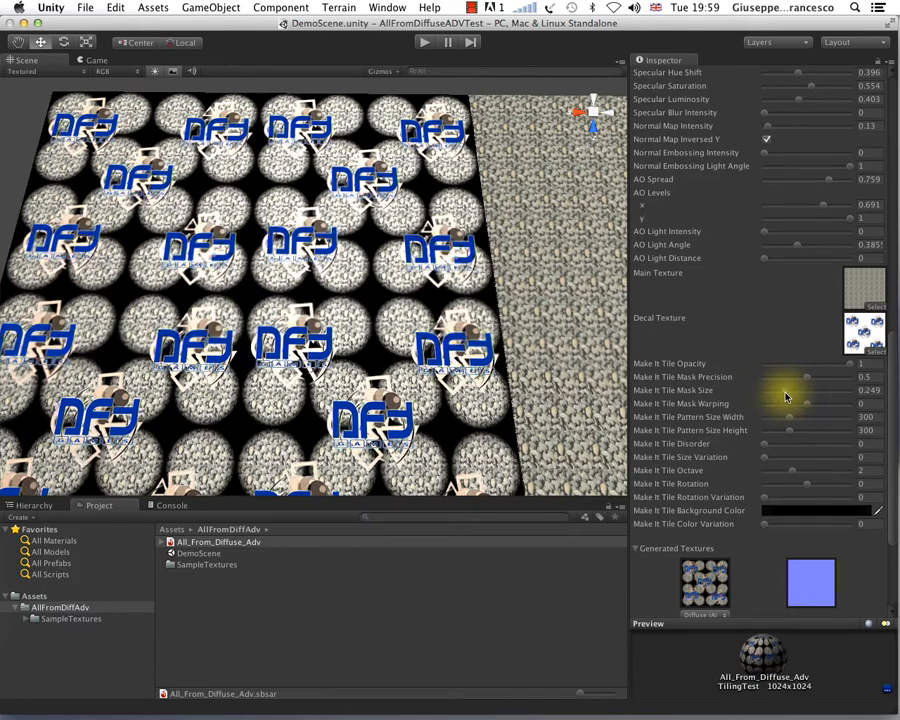
scroll(413, 367, up, 3)
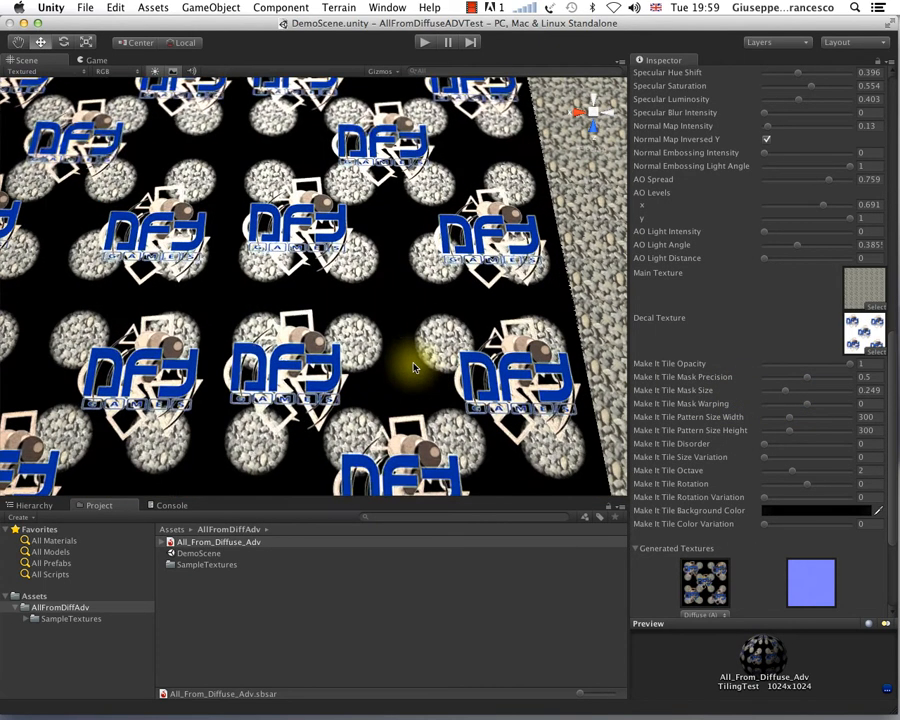
scroll(413, 367, up, 3)
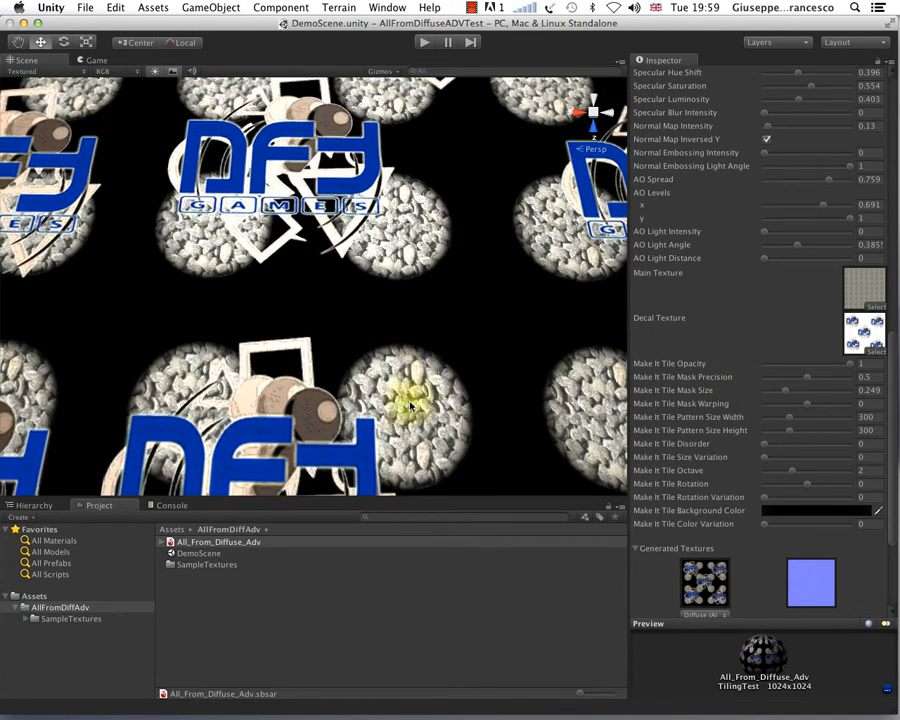
scroll(412, 390, down, 5)
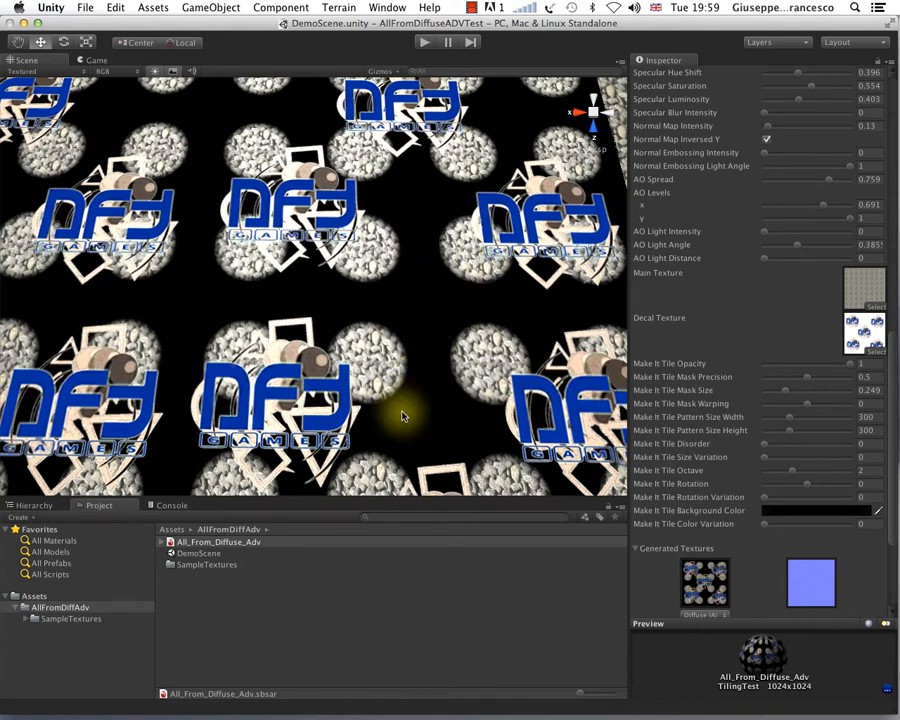
scroll(414, 373, down, 2)
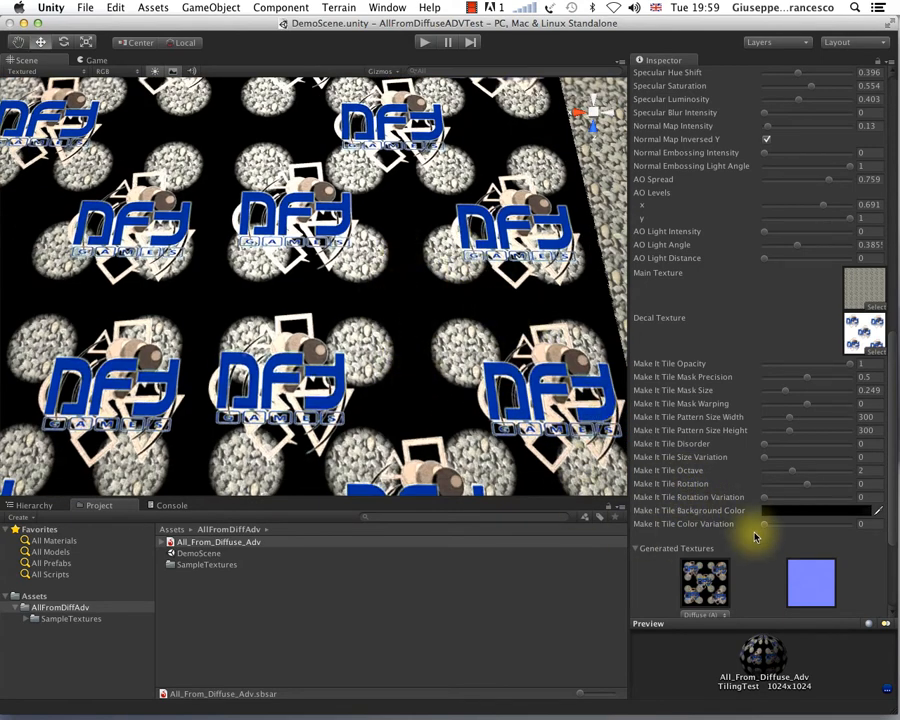
Step: Set the Make It Tile Background Color to red (192, 26, 26) and view the pebble plane from several angles
click(800, 511)
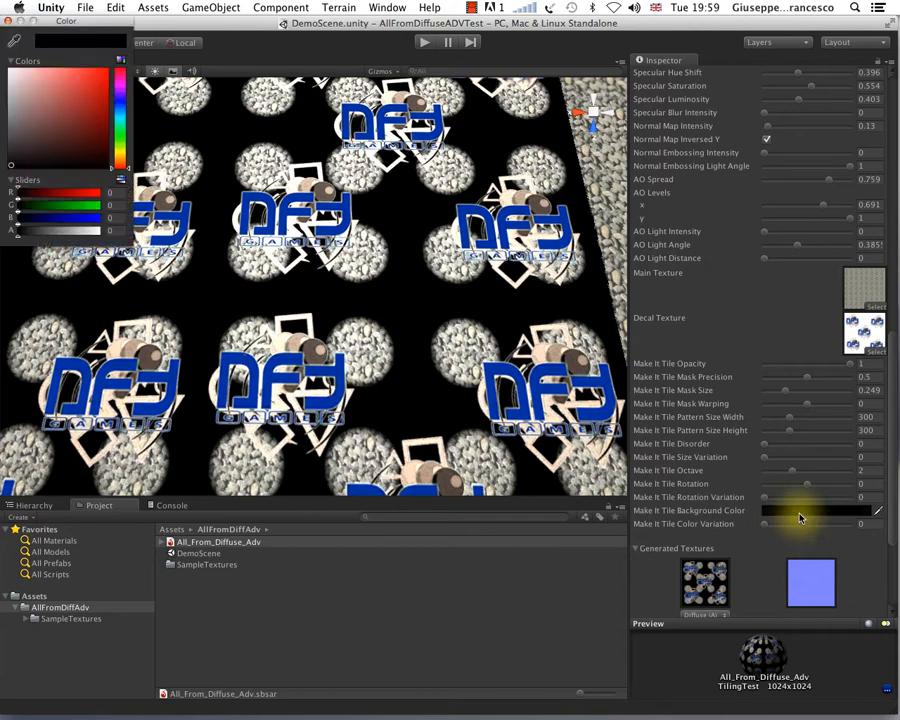
click(81, 88)
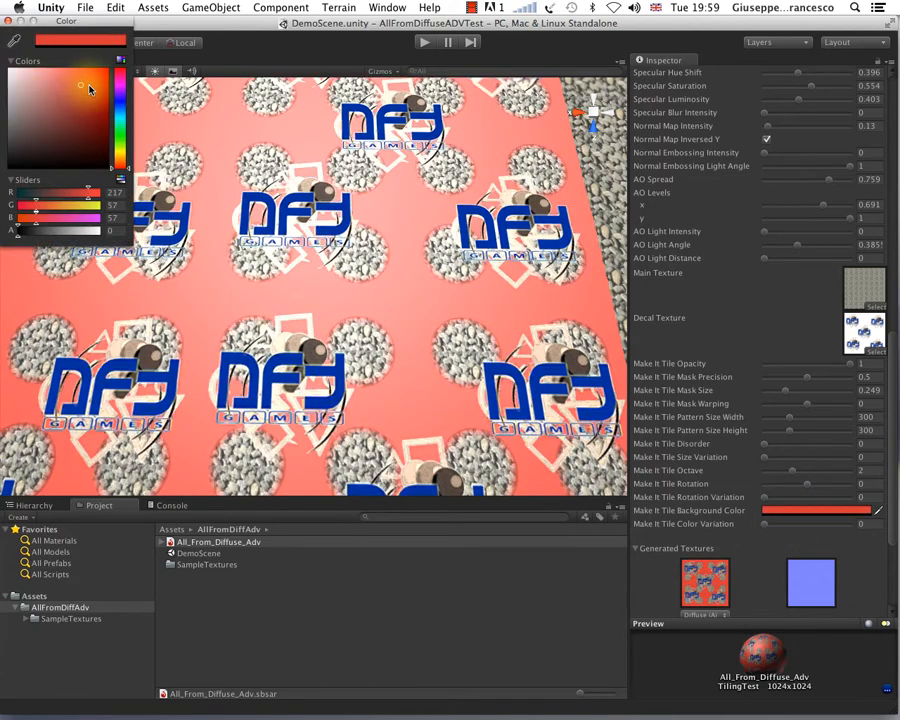
drag(89, 89, 69, 109)
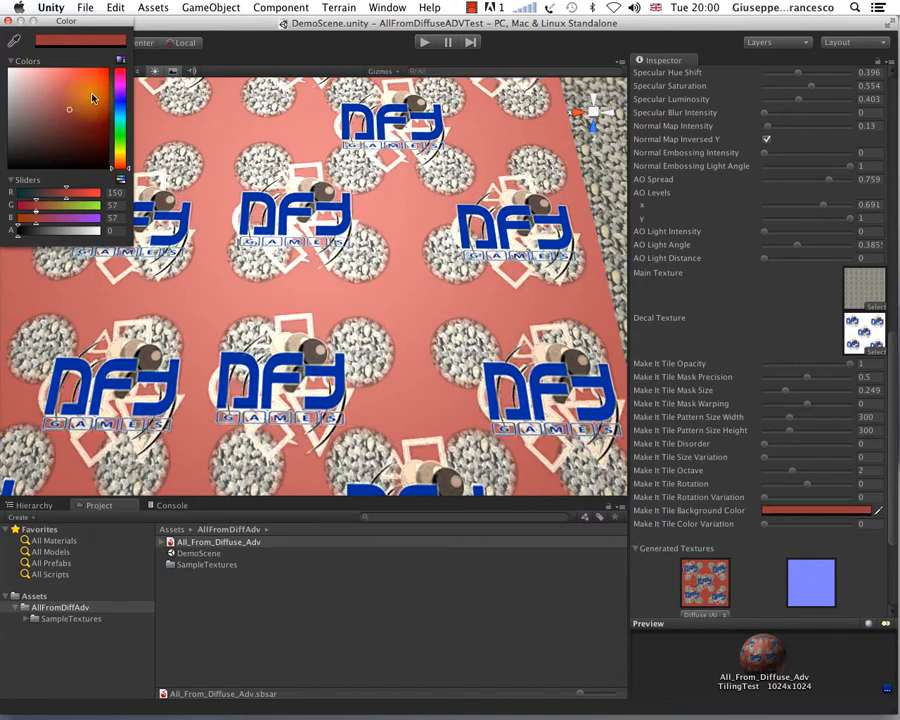
click(92, 94)
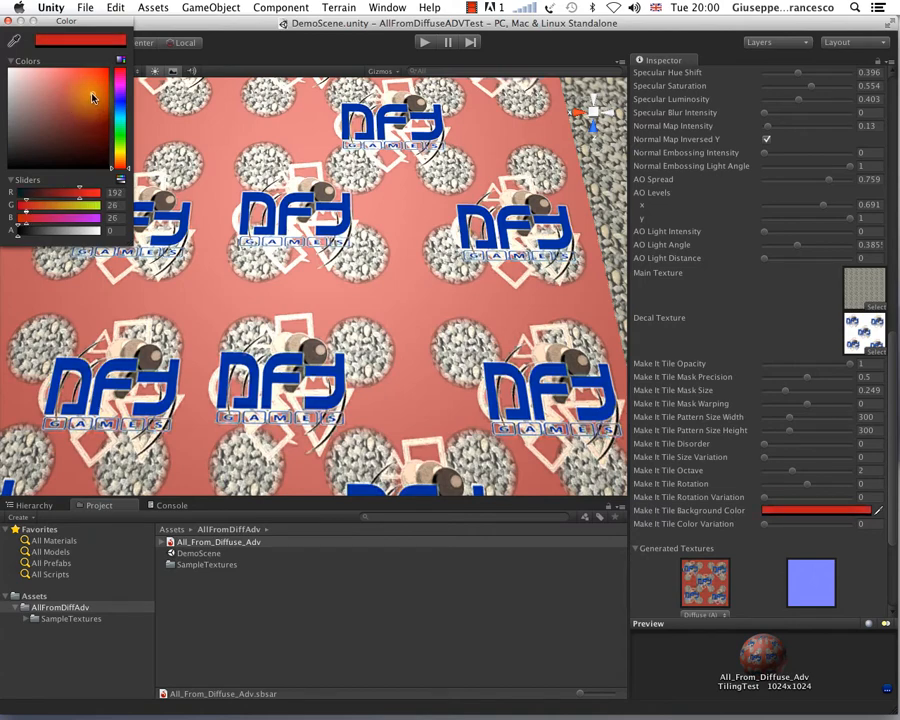
click(9, 21)
alt+drag(207, 285, 276, 254)
scroll(300, 305, down, 10)
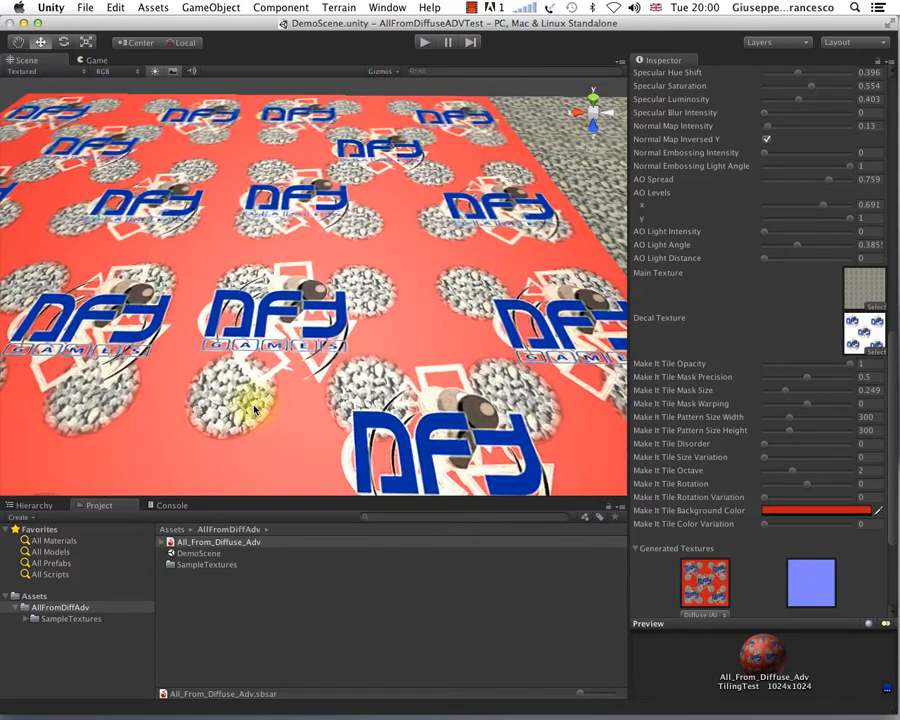
scroll(255, 406, up, 5)
alt+drag(285, 364, 295, 428)
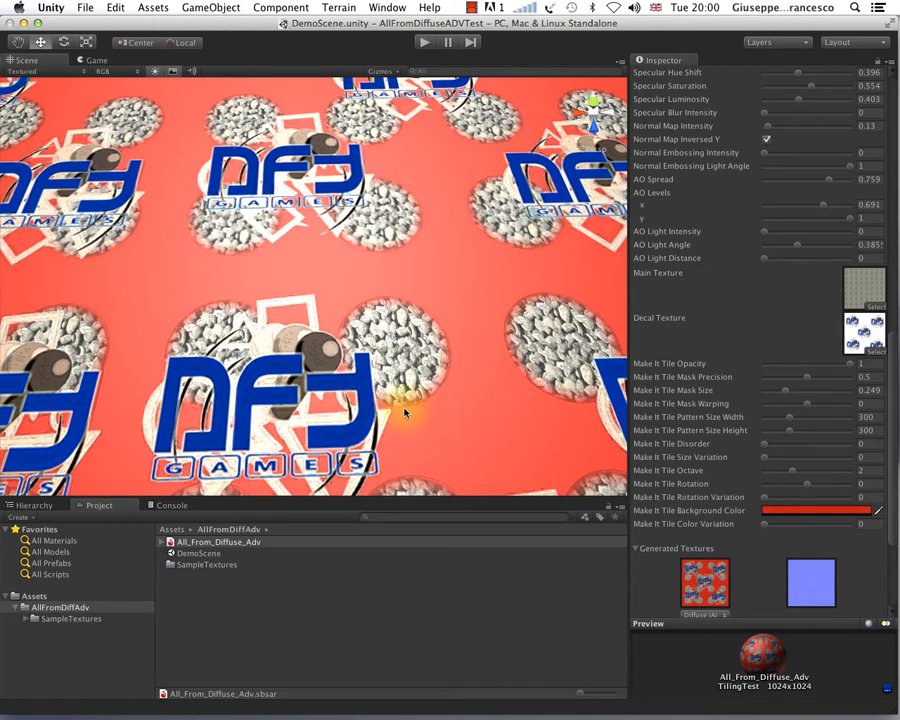
alt+drag(408, 408, 474, 382)
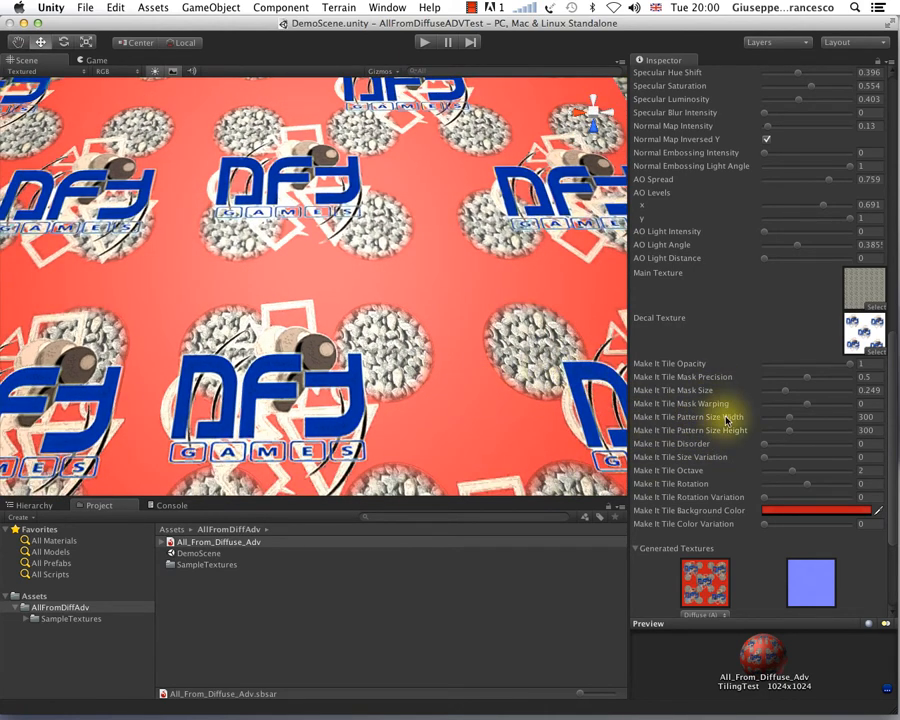
Step: Set Make It Tile Mask Precision to 1 and inspect the edges of the round pebble patches up close
scroll(488, 386, up, 5)
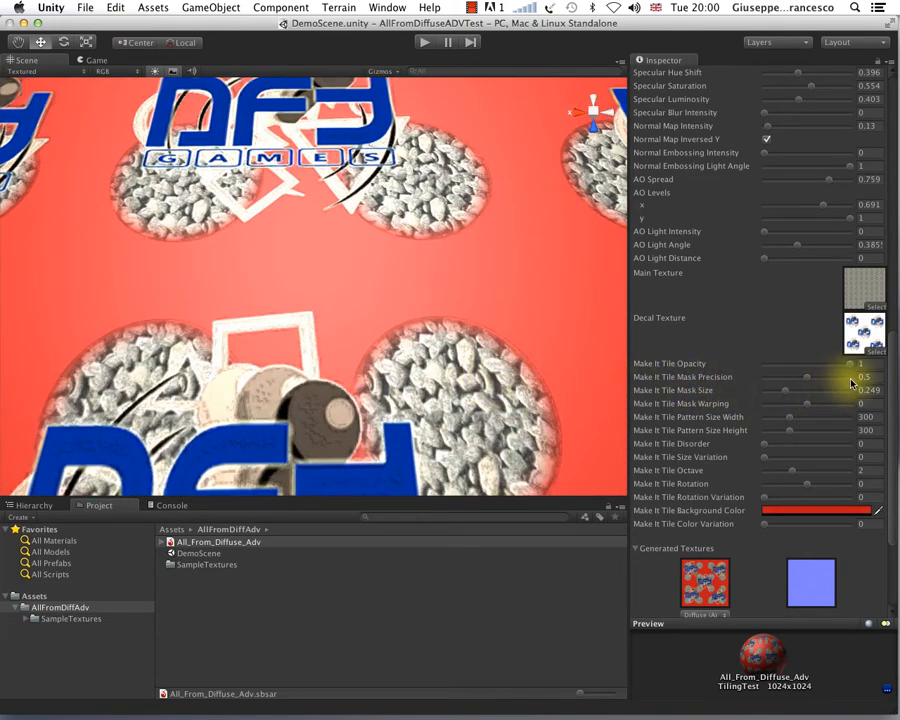
alt+drag(562, 358, 470, 259)
alt+right_drag(473, 296, 422, 305)
alt+drag(422, 305, 468, 364)
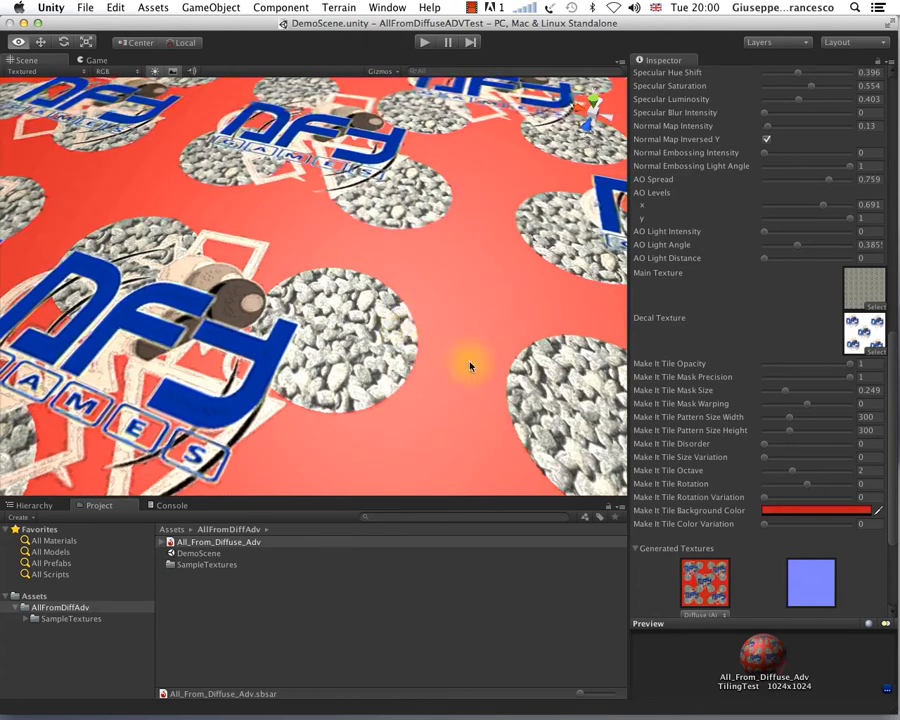
Step: Set Make It Tile Mask Precision to 0 and inspect the edges of the pebble patches again
scroll(772, 479, down, 4)
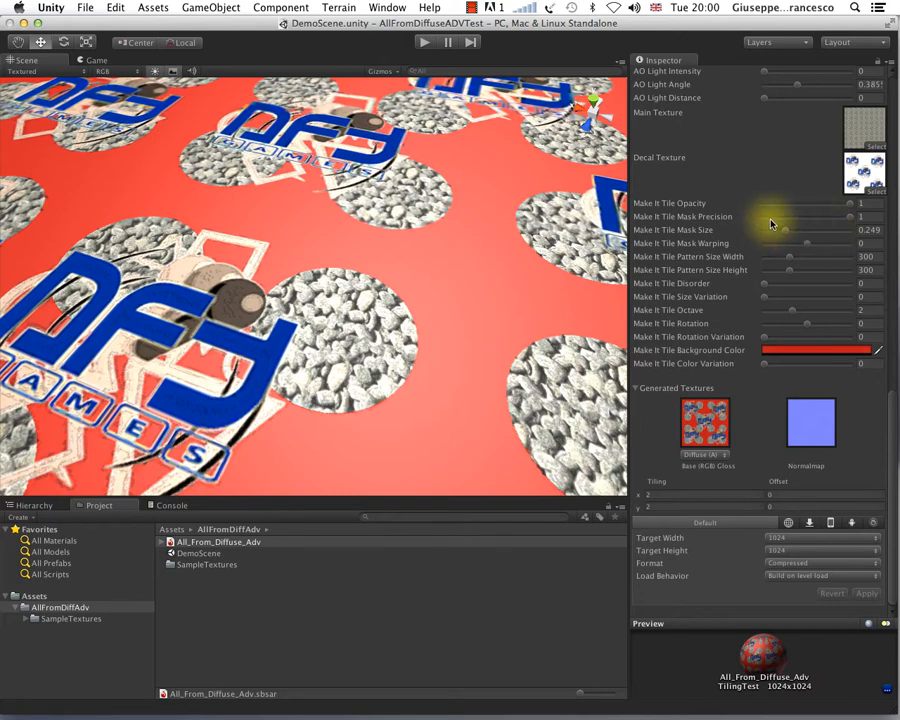
drag(767, 222, 763, 220)
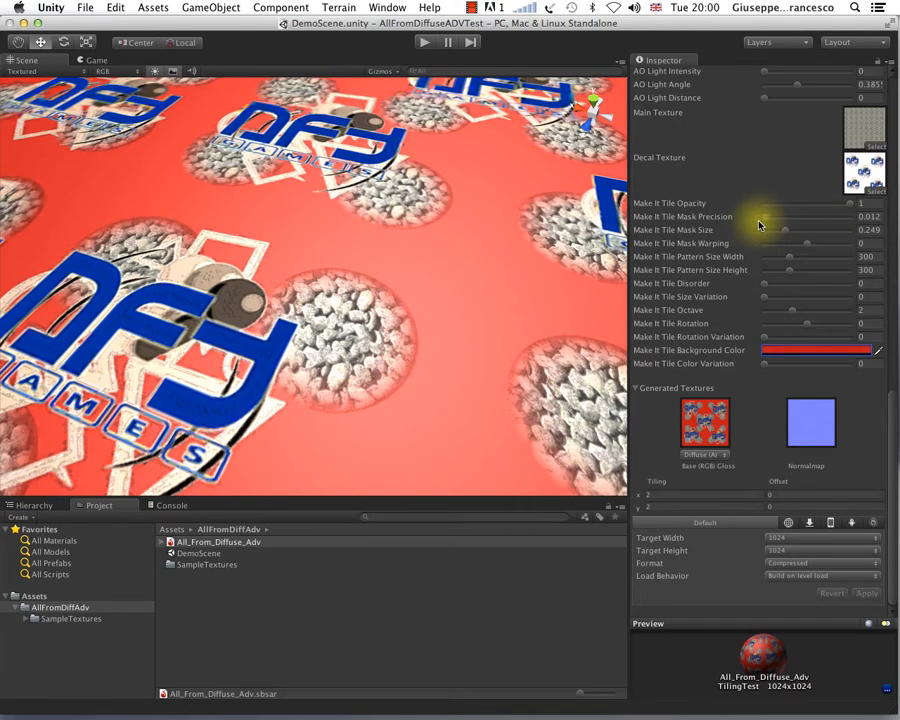
scroll(478, 350, up, 5)
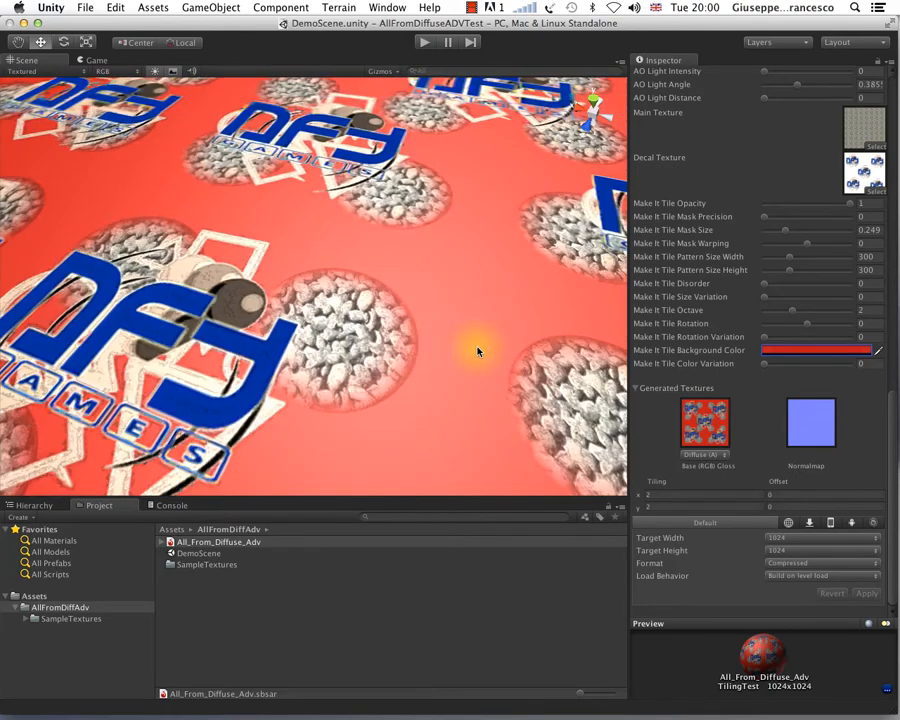
alt+drag(478, 350, 456, 362)
Step: Set Make It Tile Mask Size to 1 and check the pebble plane for red tint from far and near
scroll(474, 408, down, 5)
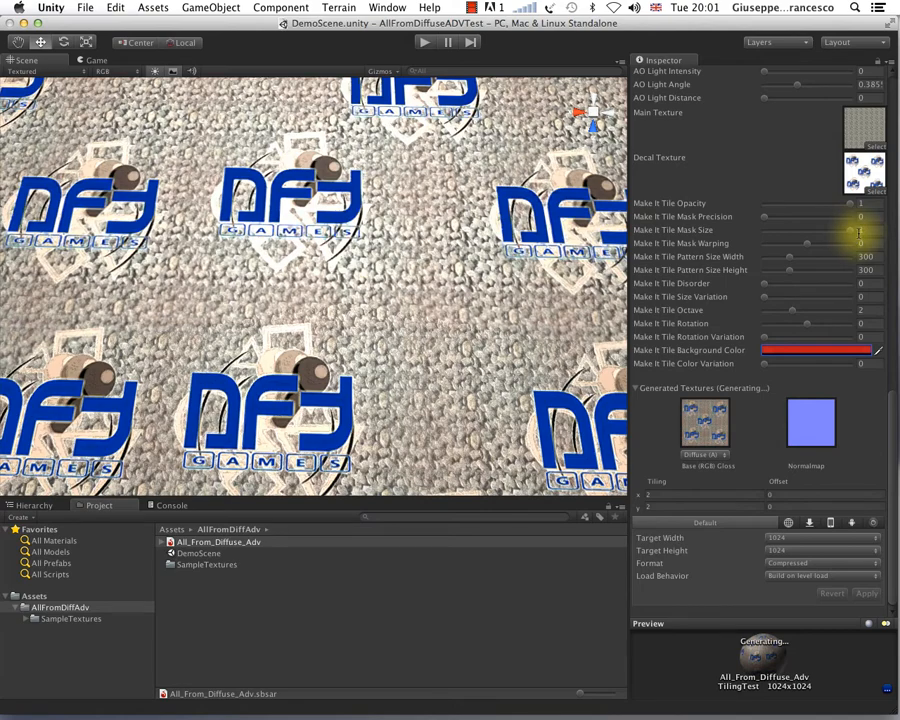
scroll(351, 323, down, 5)
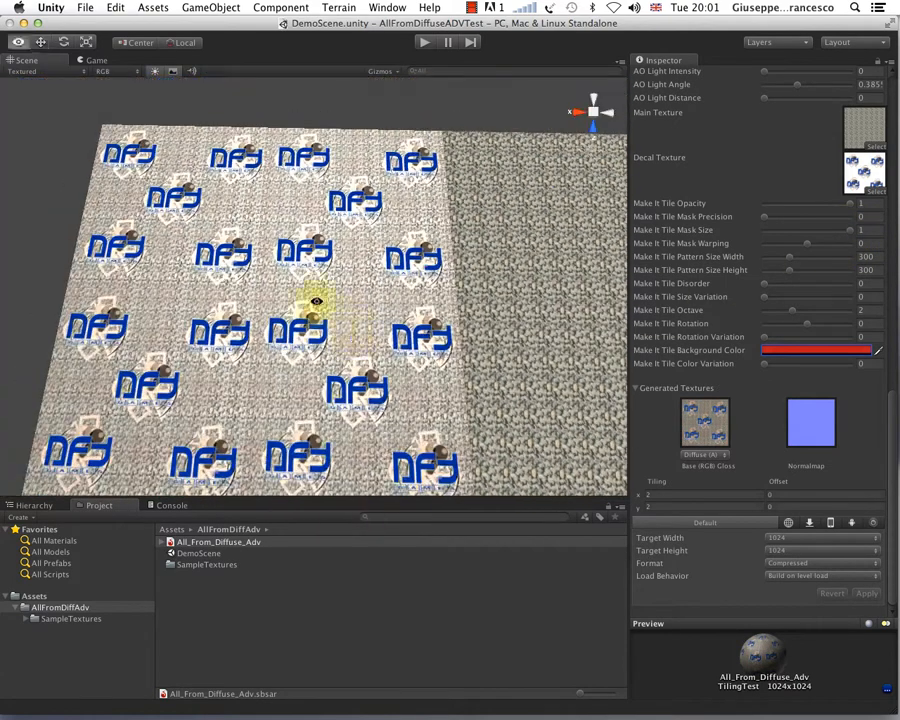
alt+drag(315, 301, 297, 323)
scroll(292, 318, up, 10)
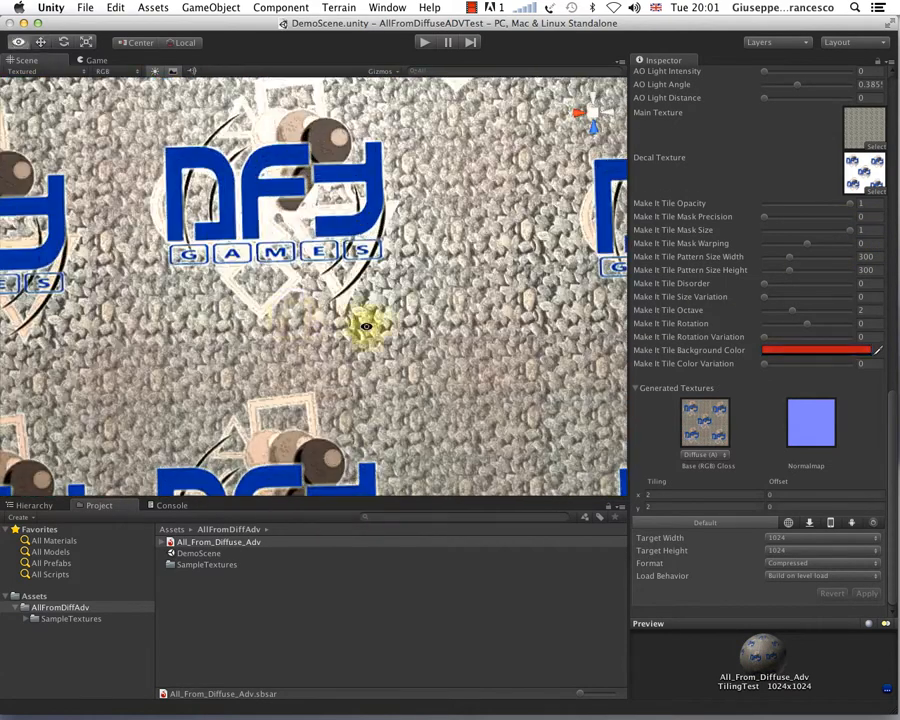
alt+drag(537, 380, 493, 309)
scroll(493, 310, down, 3)
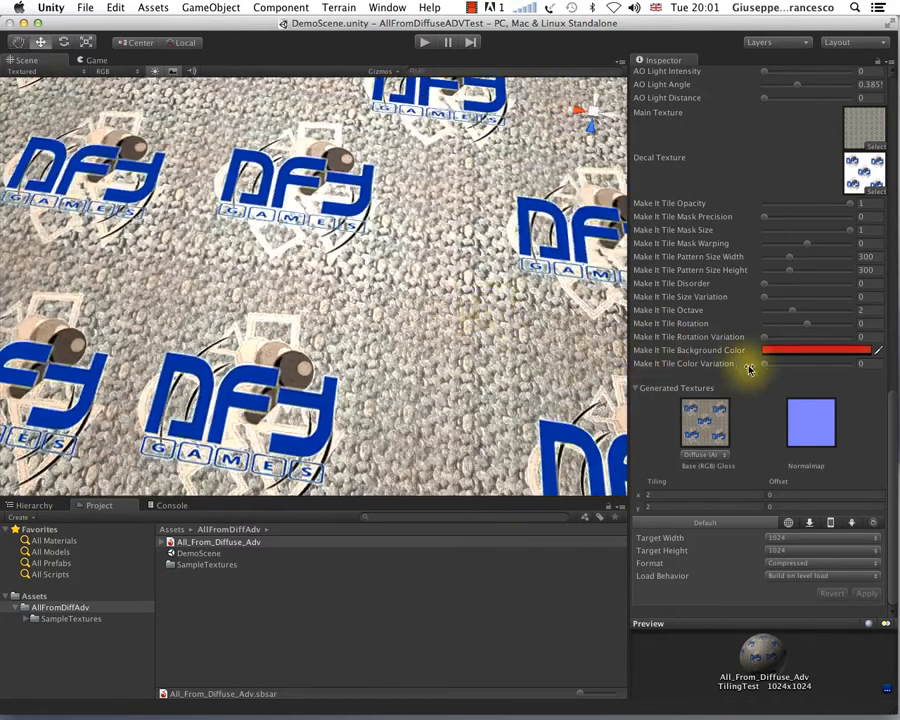
Step: Set the Make It Tile Background Color back to black (0, 0, 0) and view the whole pebble plane
click(790, 350)
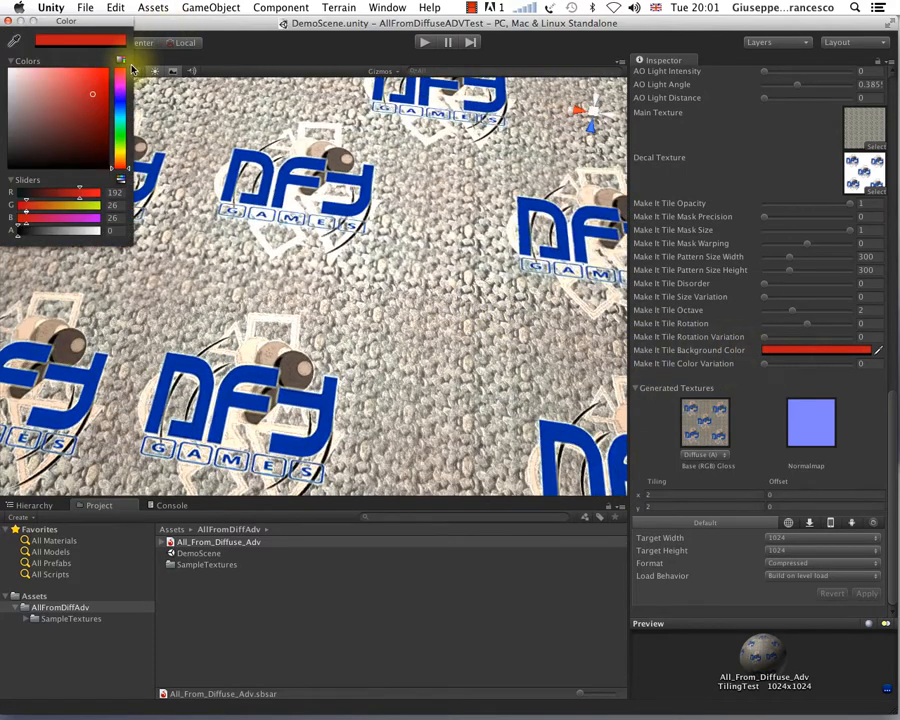
click(11, 165)
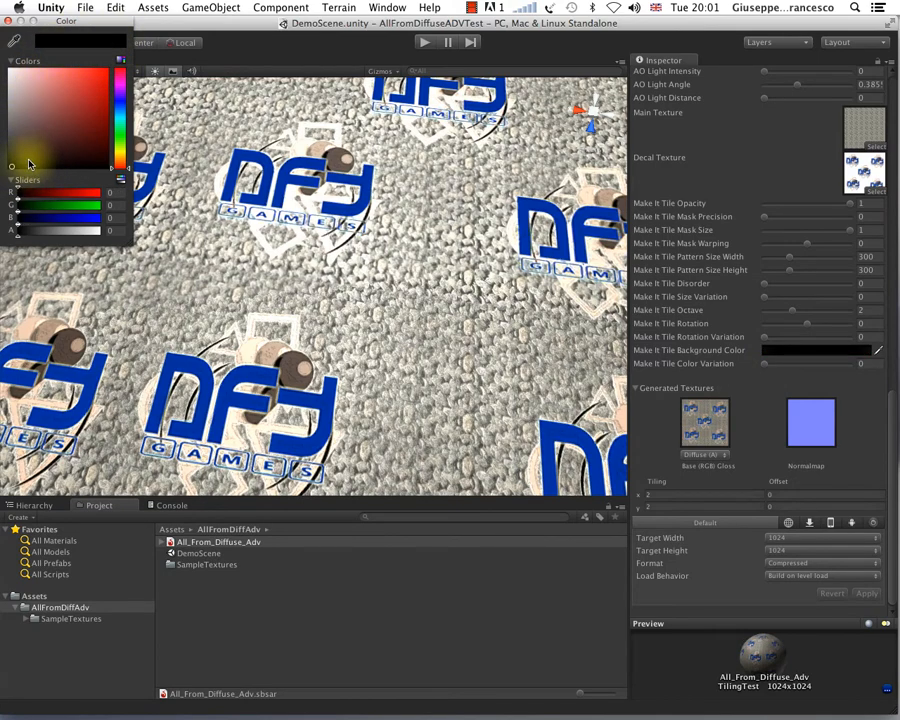
click(8, 22)
scroll(196, 192, down, 10)
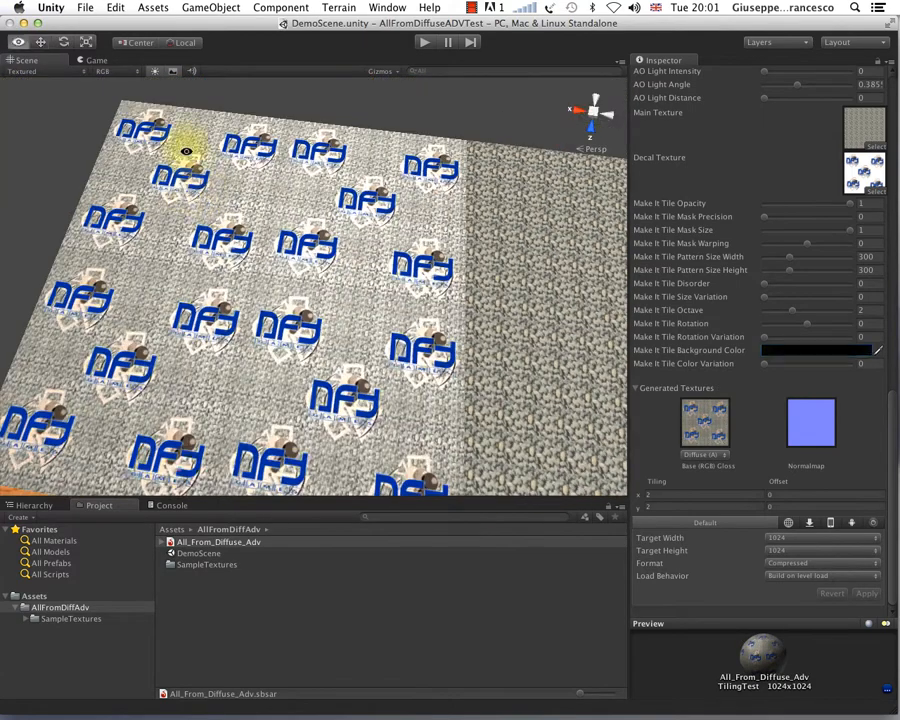
Step: Set Make It Tile Mask Size to 0.257 and the pattern size to 184 wide by 396 high
alt+drag(186, 151, 211, 171)
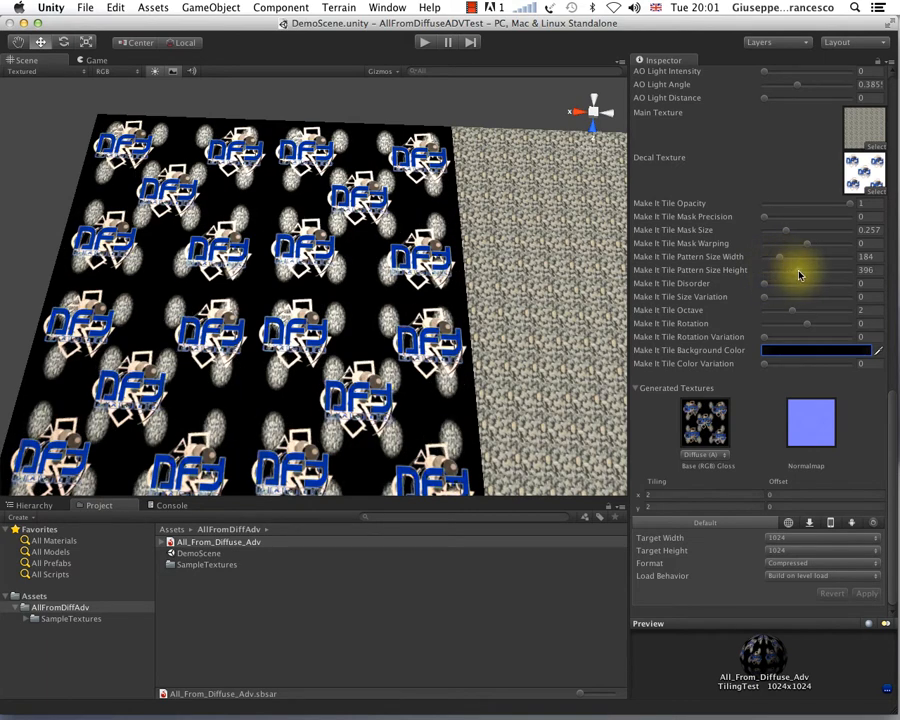
click(799, 275)
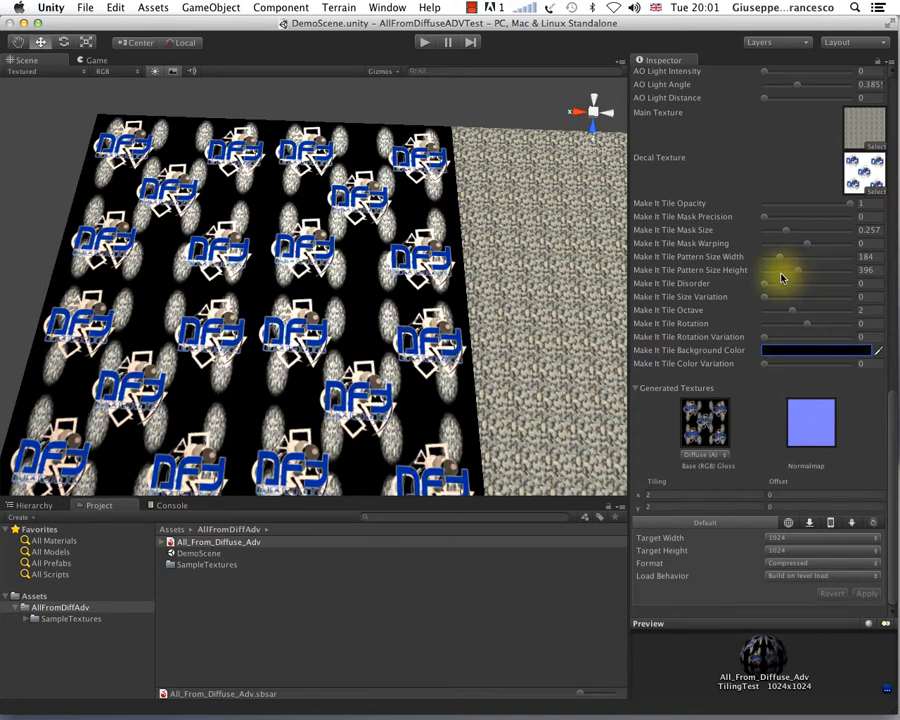
scroll(245, 311, up, 10)
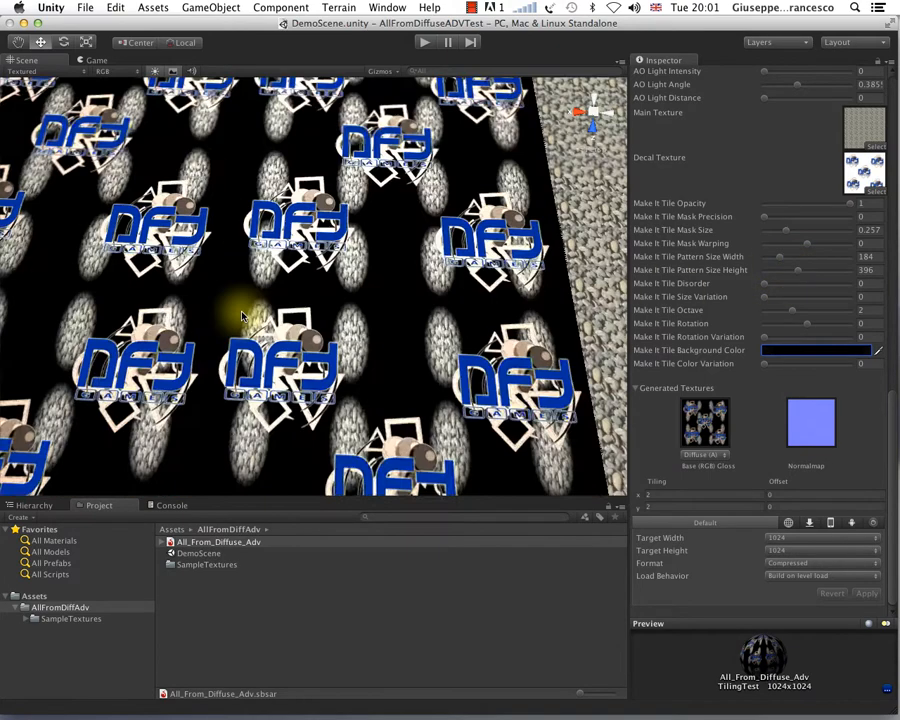
scroll(241, 316, down, 8)
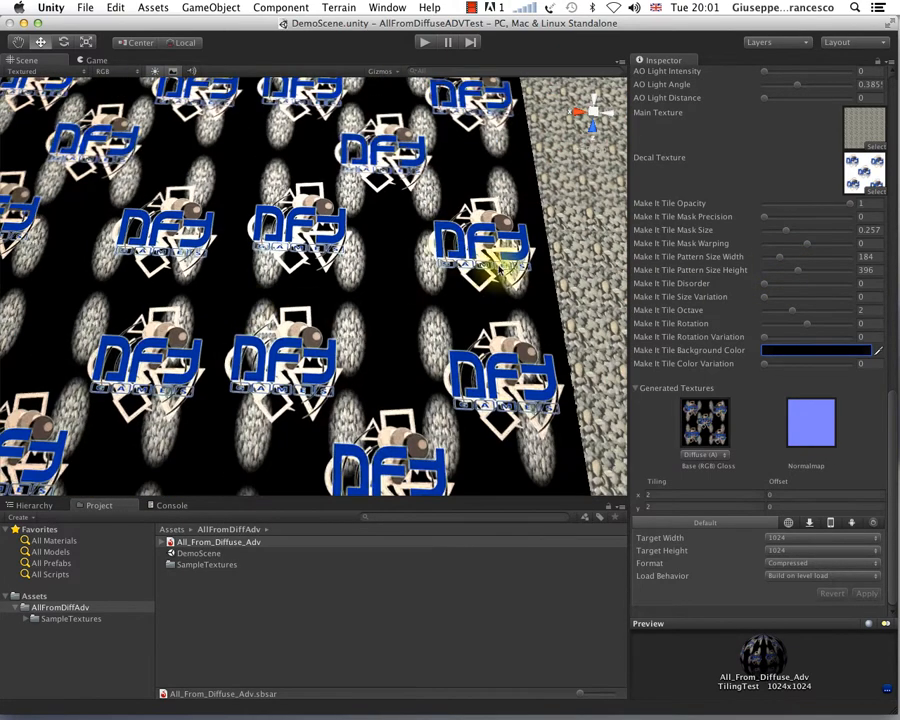
Step: Try Make It Tile Disorder at 0.51 and at a higher value, and return it to 0
drag(781, 287, 810, 288)
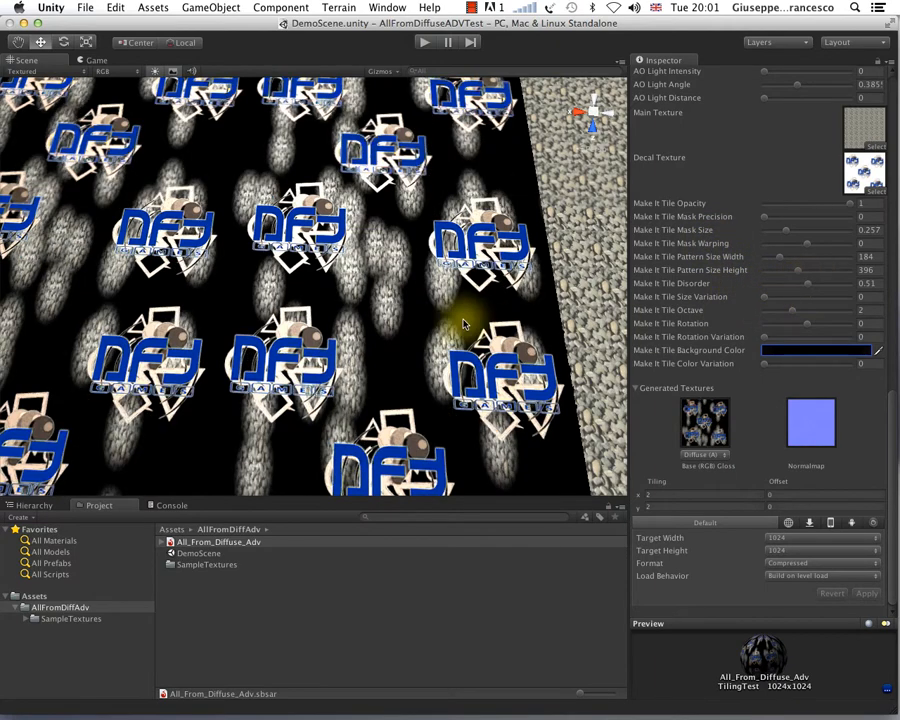
scroll(455, 322, down, 3)
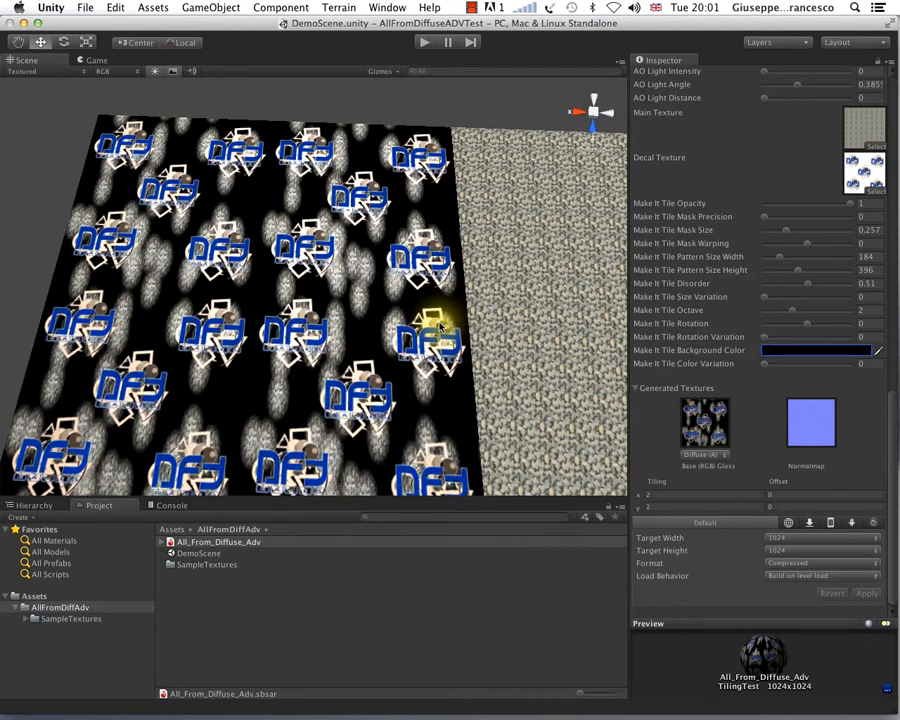
click(843, 287)
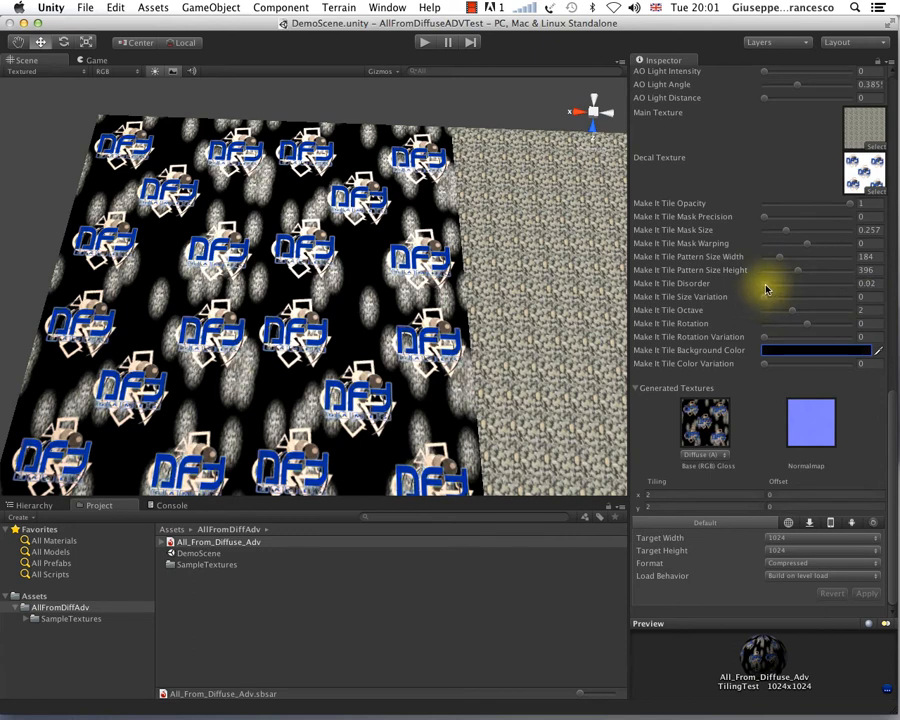
drag(766, 289, 747, 293)
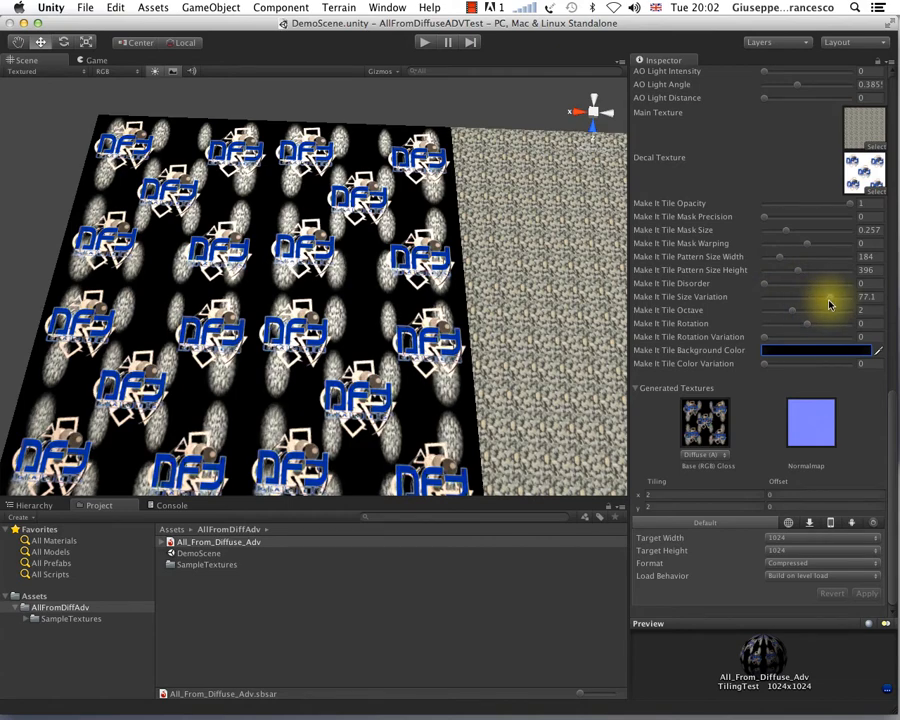
Step: Set Make It Tile Size Variation to 77.1 and view the pebble patches closer up
scroll(396, 376, up, 5)
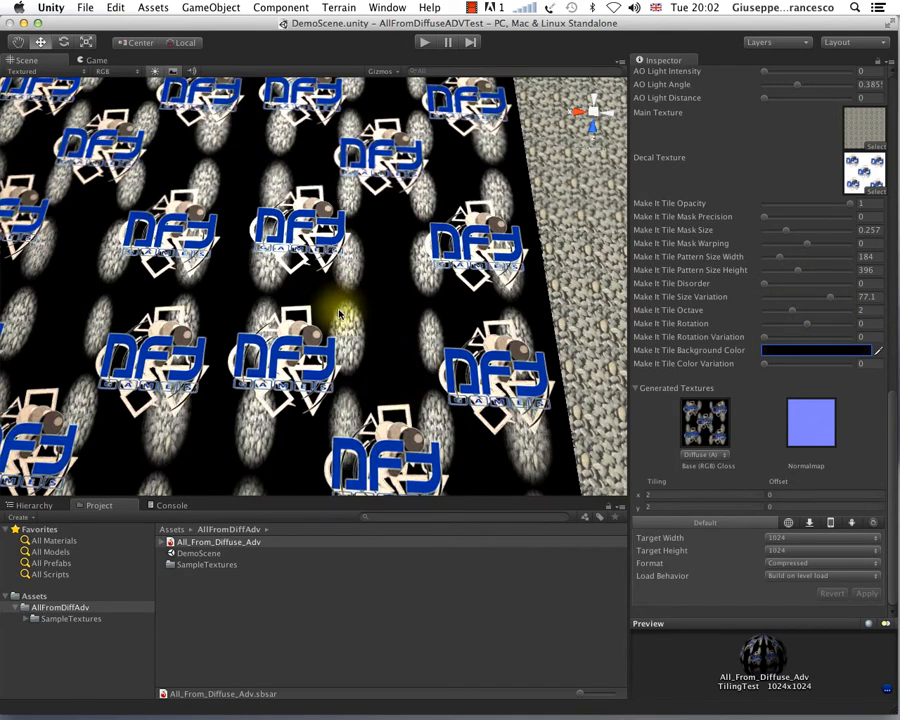
Step: Try Make It Tile Octave at 4, 1 and 0 on the pebble plane, and set it to 3
mouse_move(337, 358)
alt+mouse_down()
mouse_move(356, 418)
mouse_move(327, 370)
alt+mouse_up()
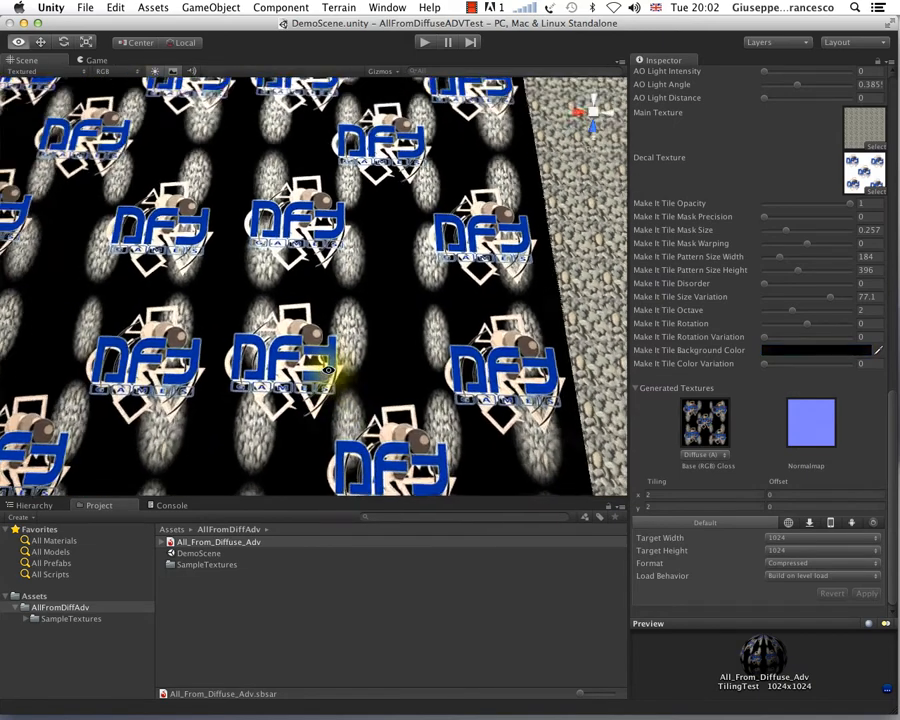
scroll(321, 341, up, 5)
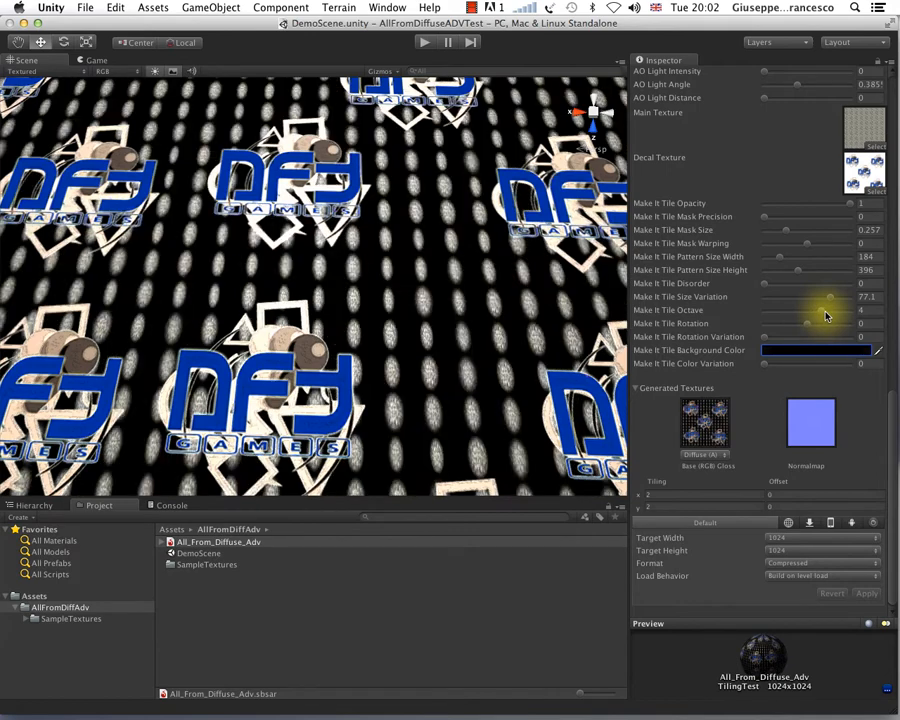
alt+drag(554, 301, 512, 300)
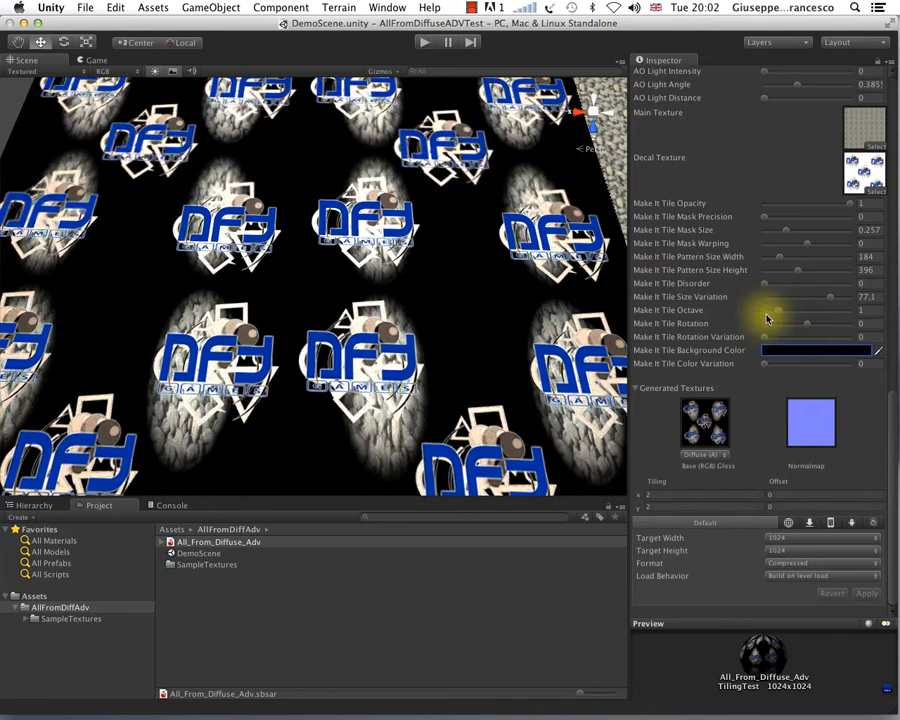
scroll(438, 330, down, 8)
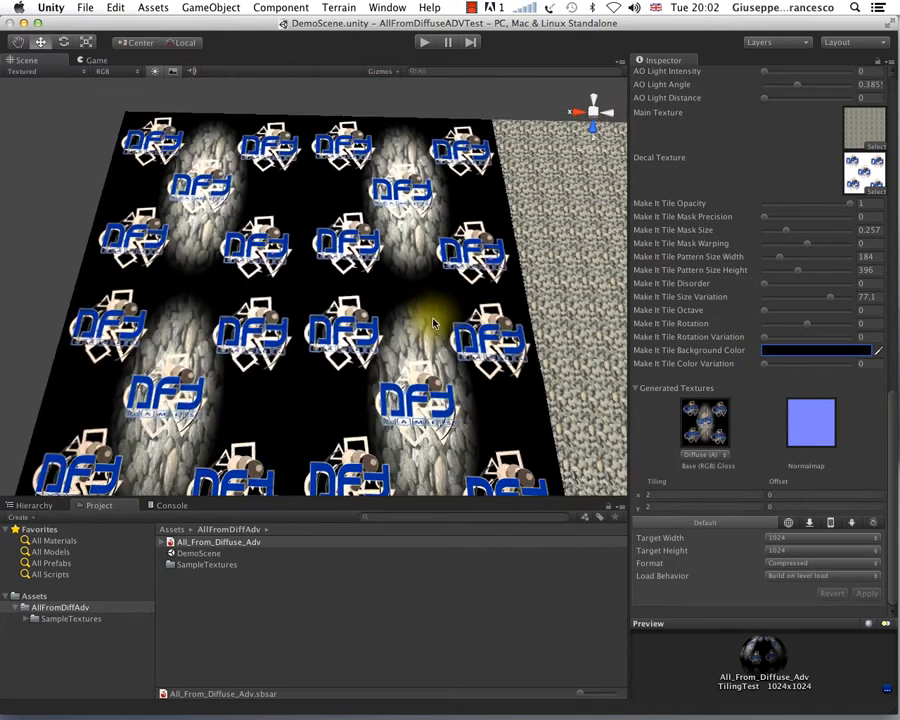
key(alt)
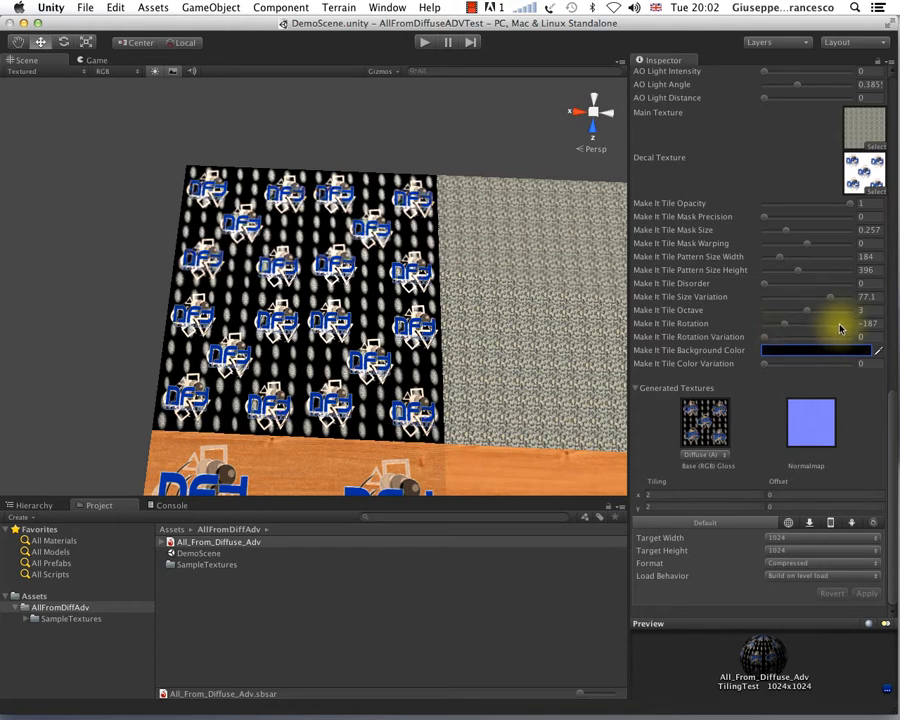
Step: Set Make It Tile Rotation to 260 and Rotation Variation to 192, and view the rotated patches closer up
click(838, 326)
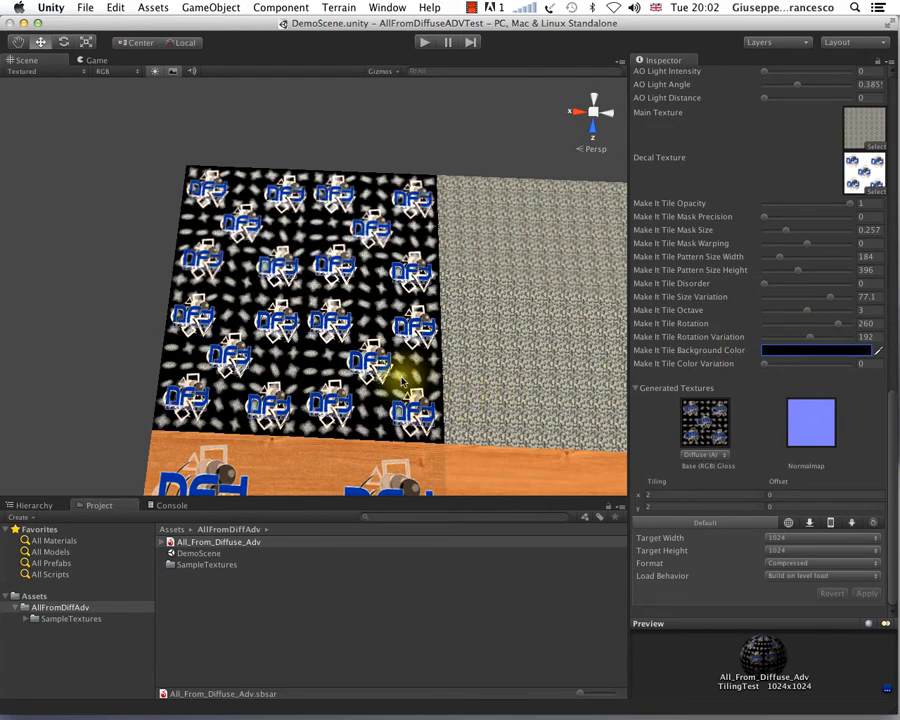
scroll(376, 380, up, 6)
alt+drag(412, 402, 297, 192)
Step: Compare Make It Tile Color Variation at 0.559 and 1 on the patches, leaving it at 1
alt+drag(315, 251, 321, 255)
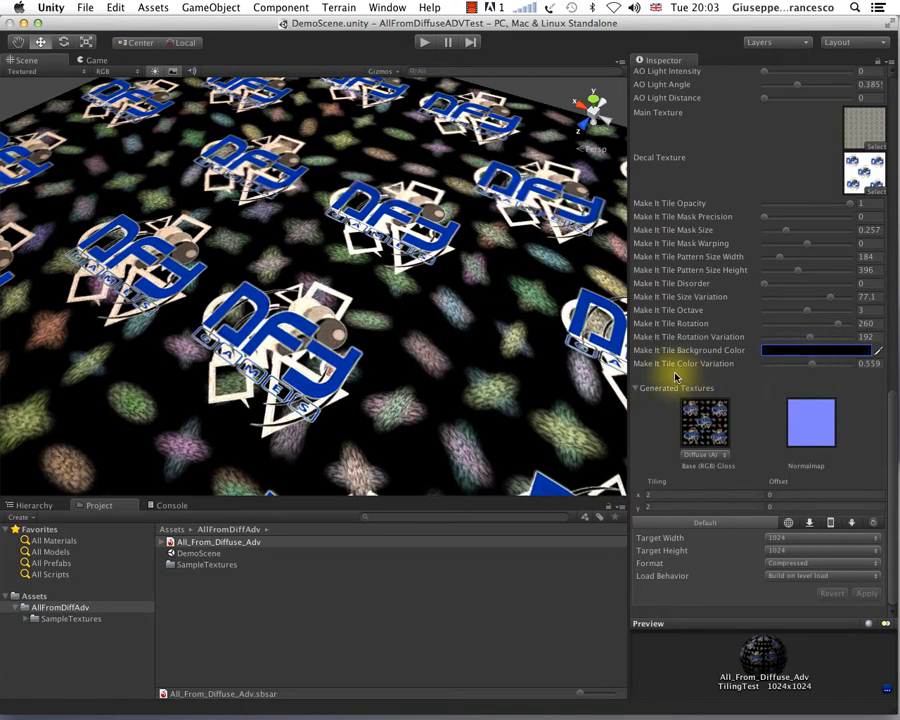
alt+drag(192, 155, 376, 213)
scroll(358, 243, up, 4)
scroll(356, 250, down, 7)
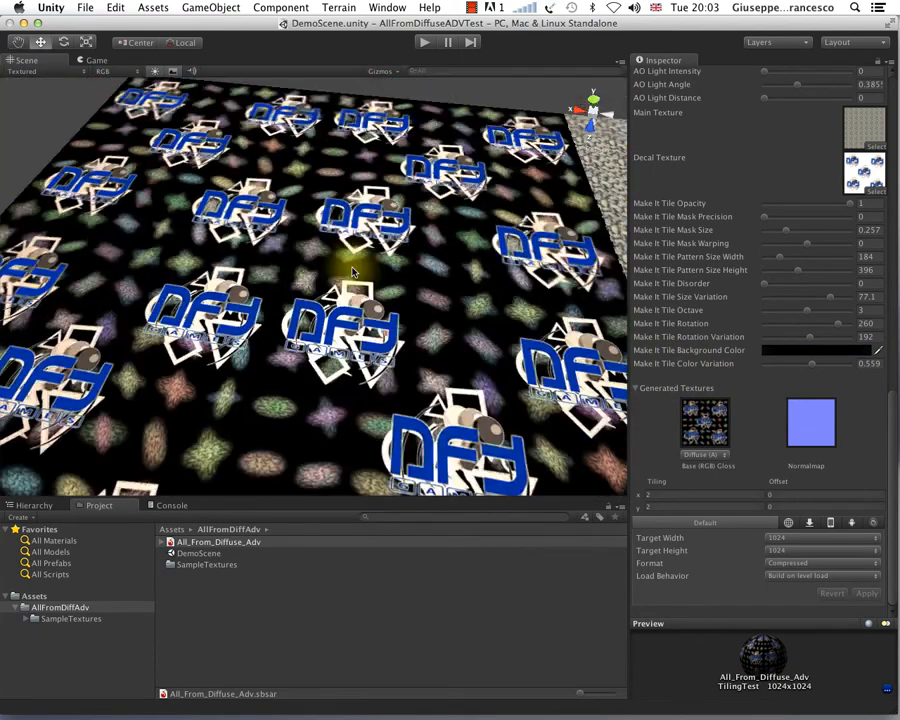
alt+drag(352, 270, 287, 180)
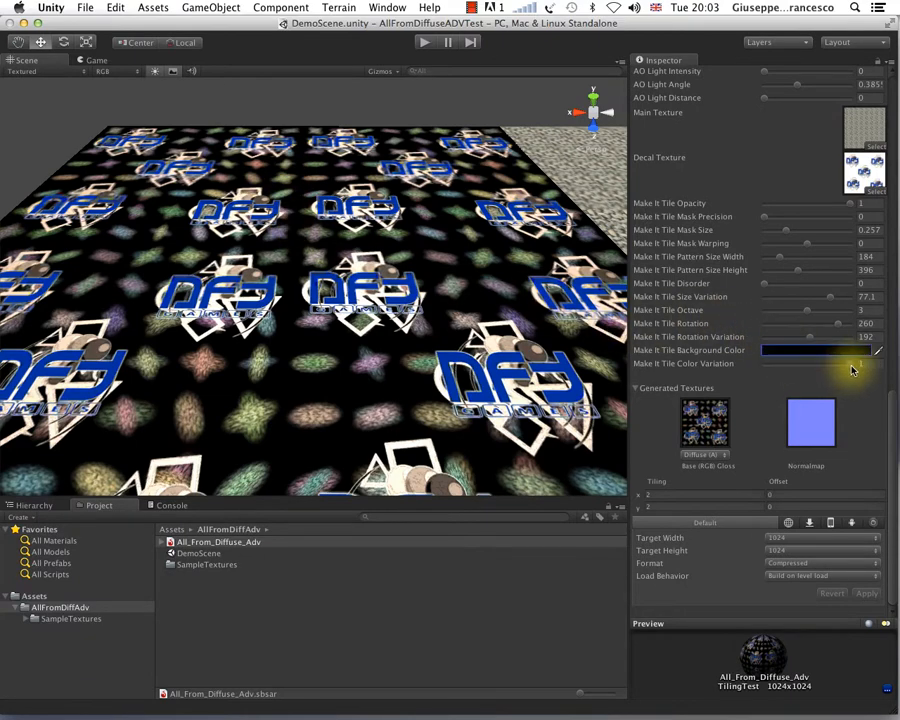
scroll(491, 380, up, 5)
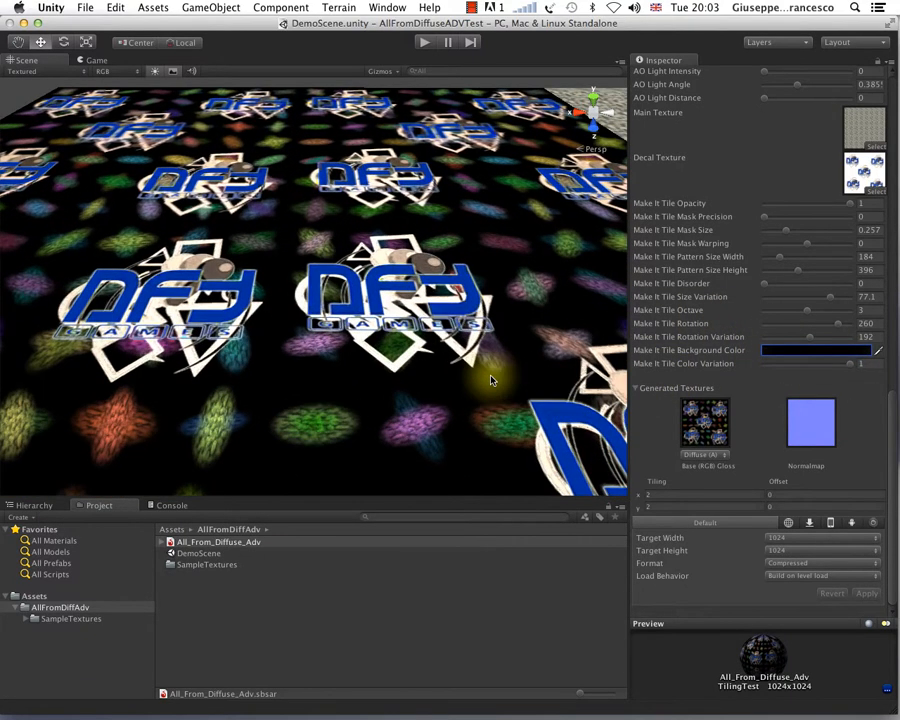
scroll(491, 380, down, 5)
Step: Set Make It Tile Mask Size to 1 and view the multicoloured plane close up and alongside the neighbouring planes
alt+drag(480, 256, 476, 412)
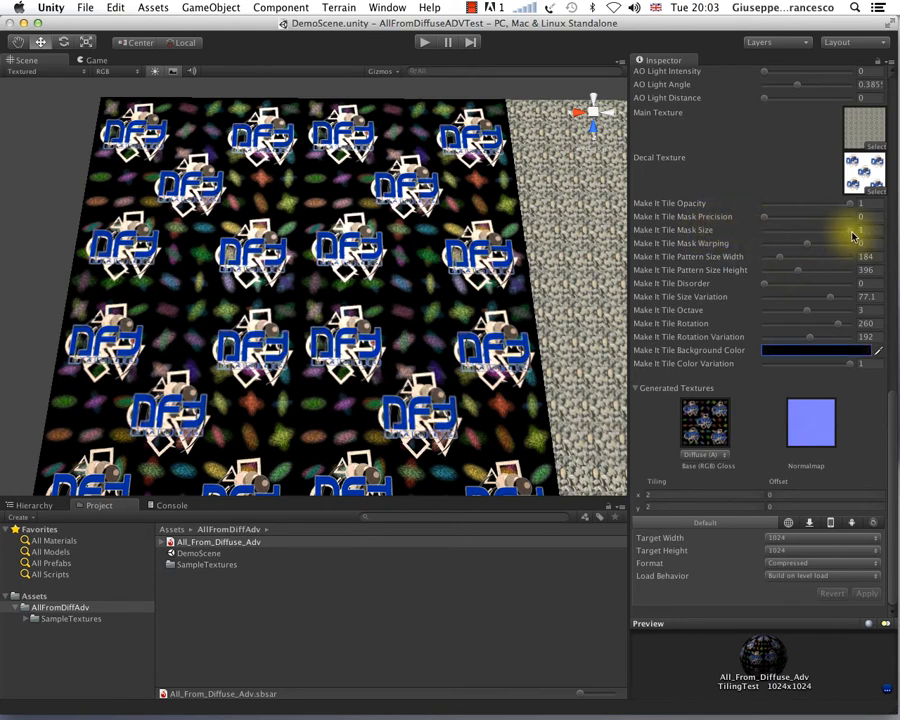
alt+drag(438, 337, 336, 219)
scroll(390, 318, up, 8)
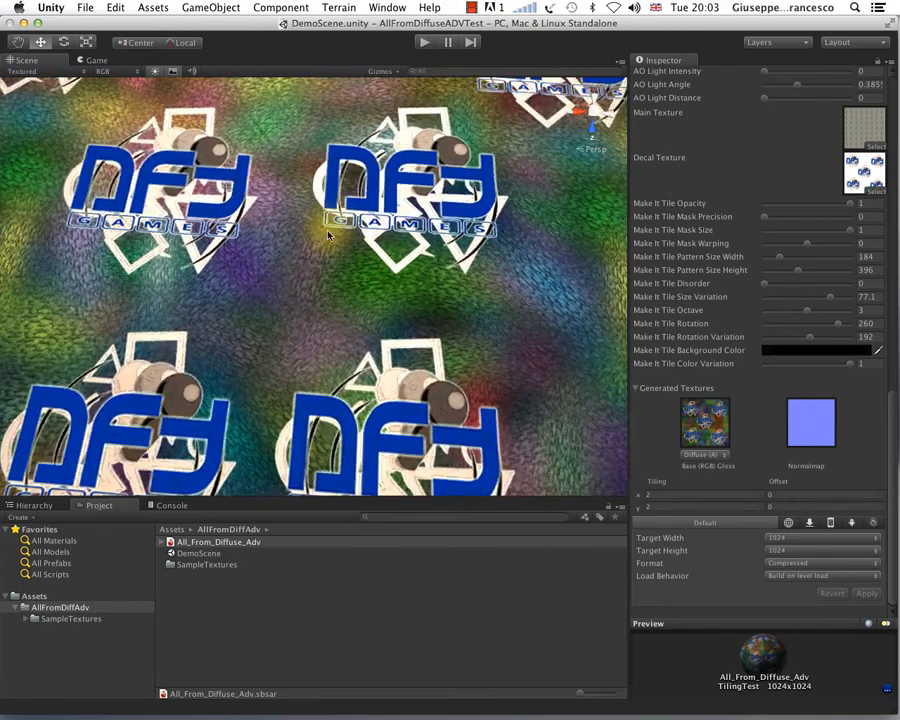
scroll(303, 261, down, 7)
alt+drag(307, 272, 331, 215)
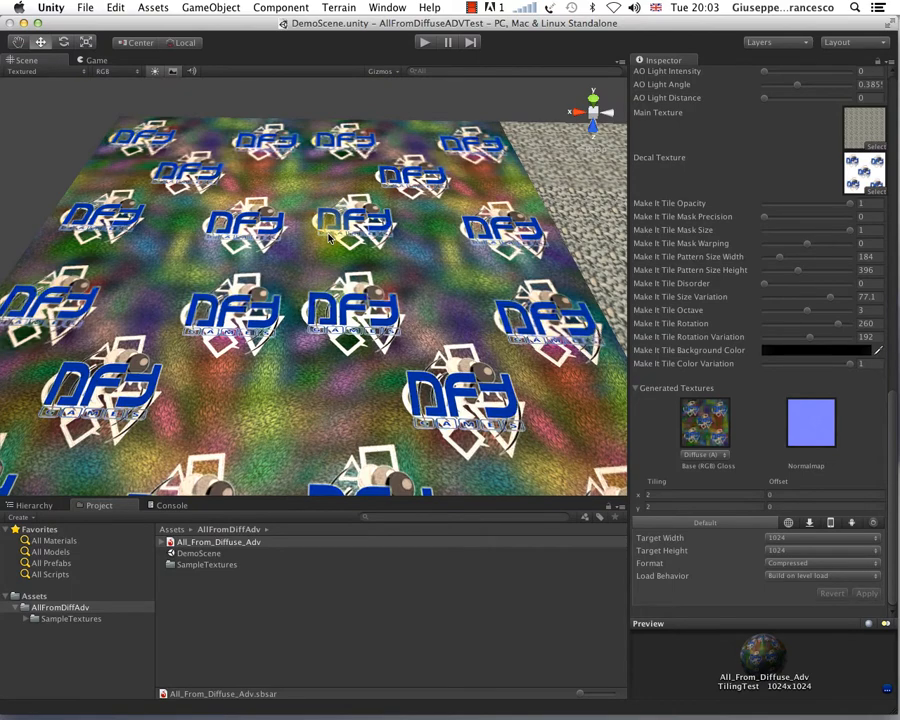
scroll(330, 237, down, 3)
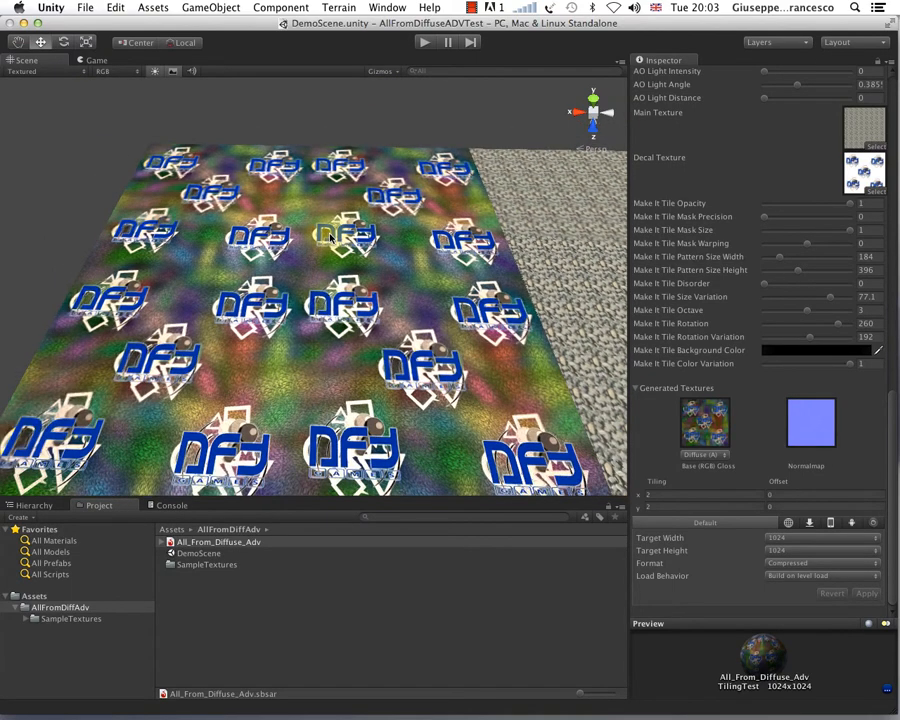
alt+drag(335, 238, 315, 169)
scroll(333, 279, down, 3)
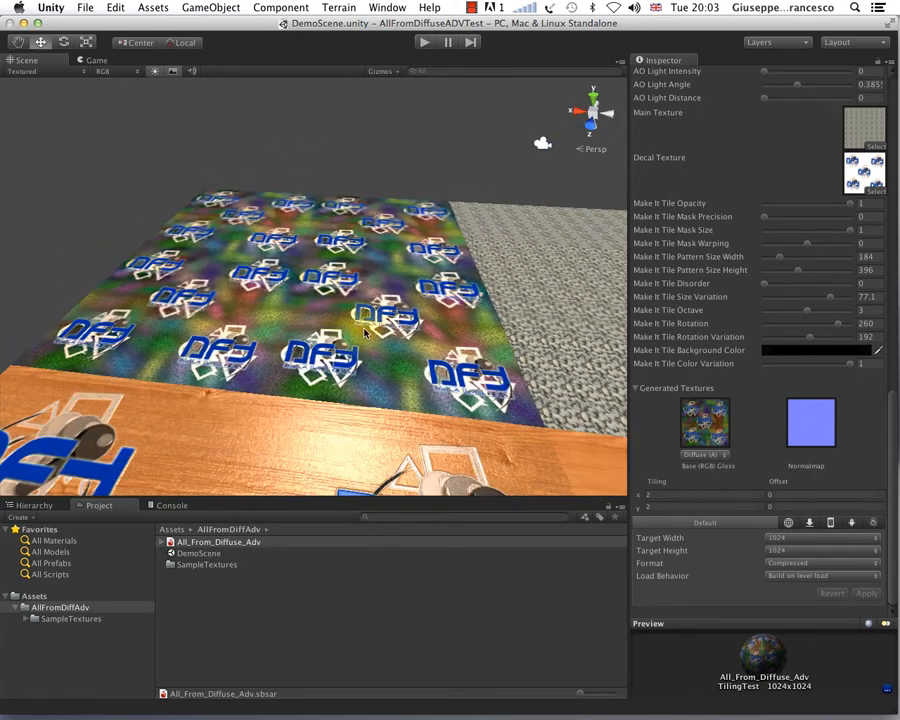
alt+drag(366, 356, 395, 258)
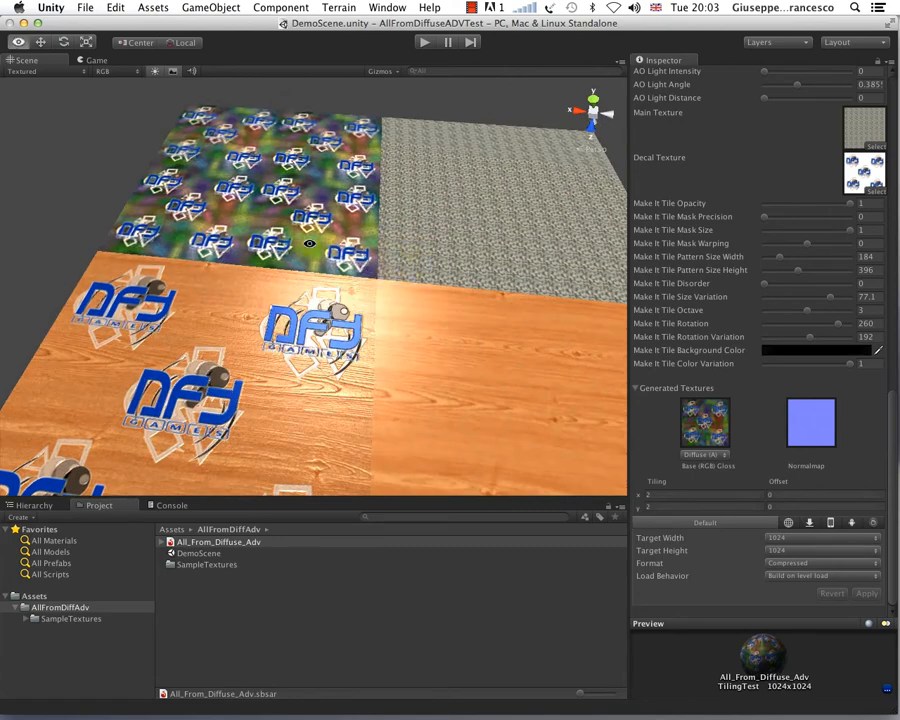
alt+drag(310, 246, 339, 304)
alt+drag(422, 276, 424, 278)
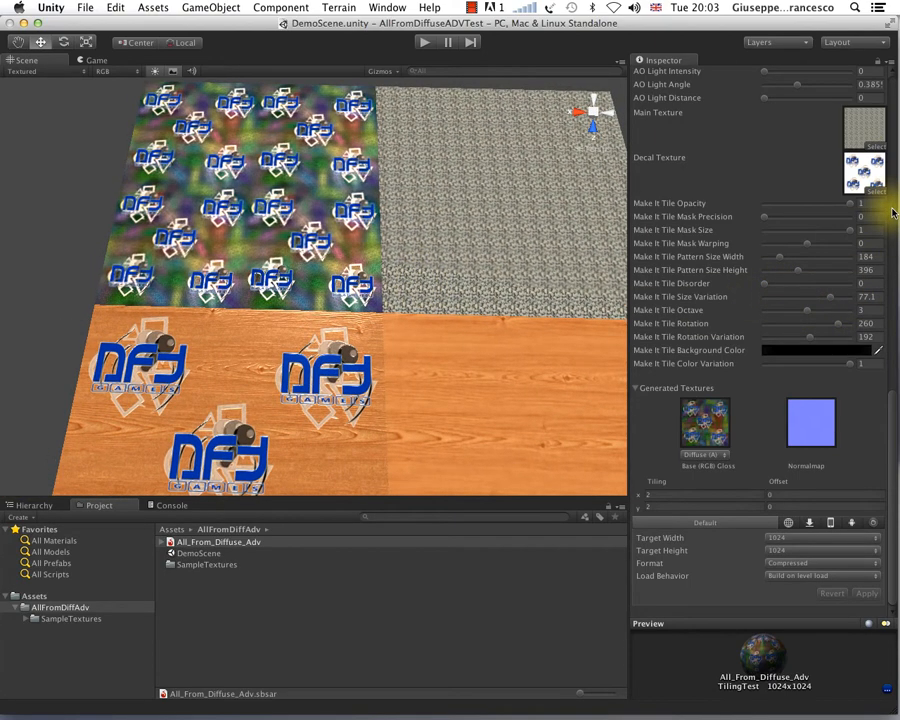
Step: Try Normal Map Intensity at 1.41 on the TilingTest material and inspect the surface relief from several angles
drag(892, 409, 896, 295)
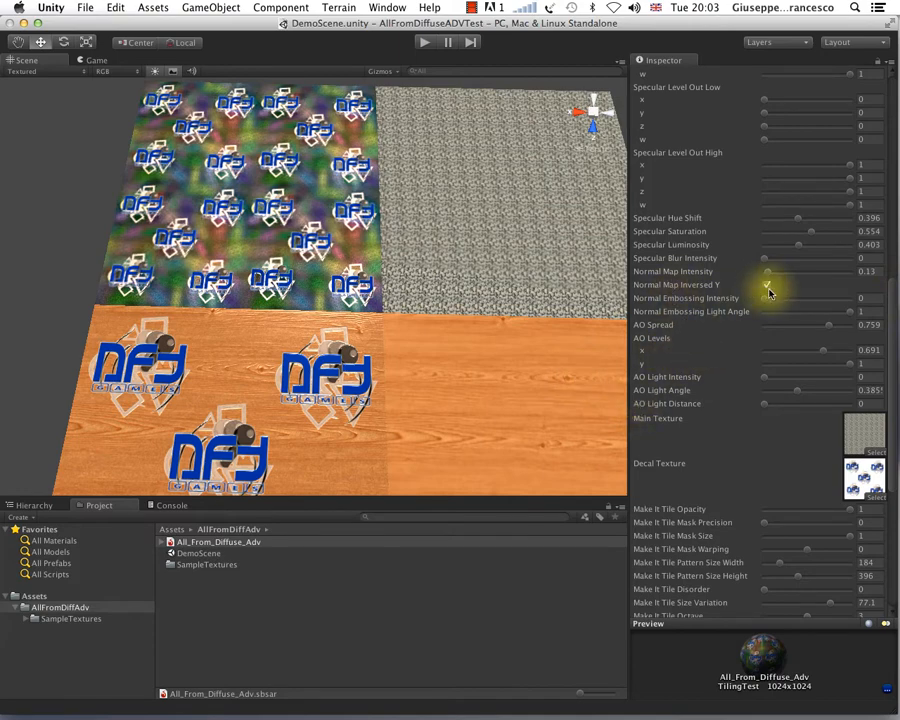
scroll(303, 256, up, 5)
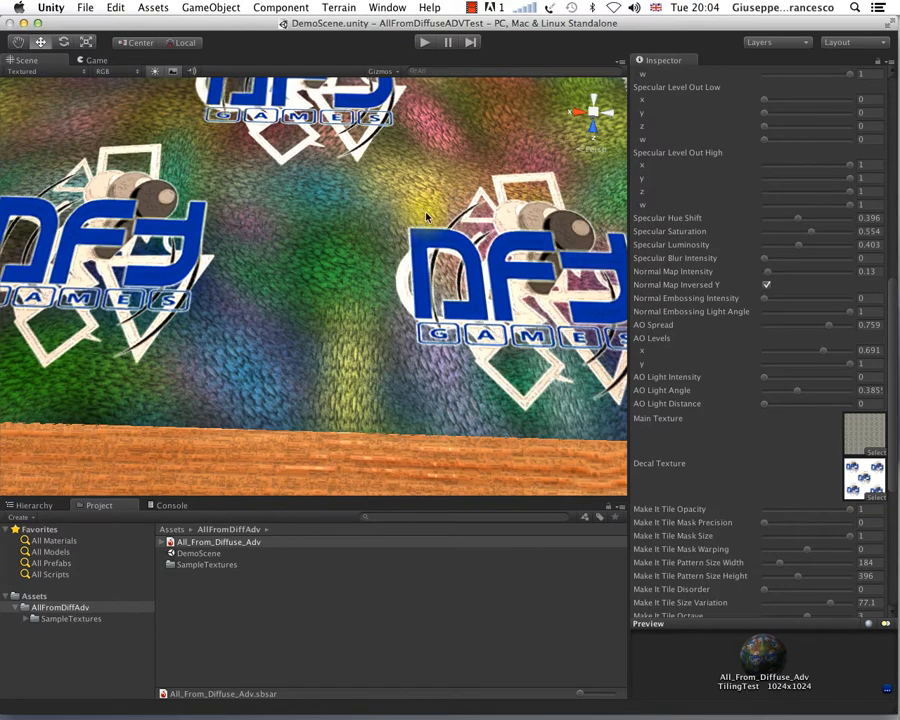
scroll(392, 248, down, 2)
alt+drag(398, 247, 362, 272)
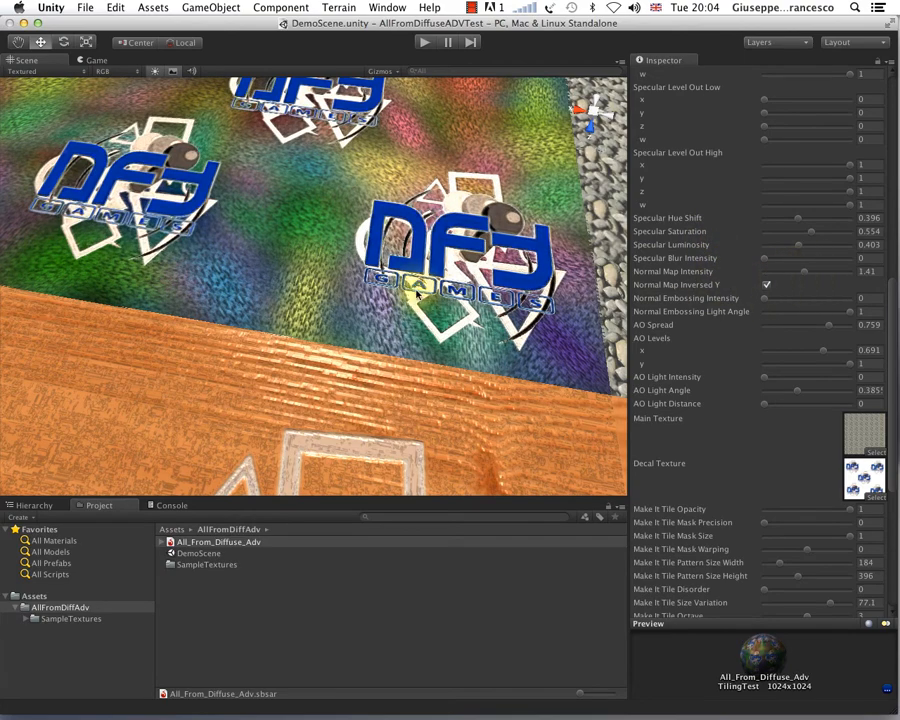
alt+drag(296, 172, 408, 224)
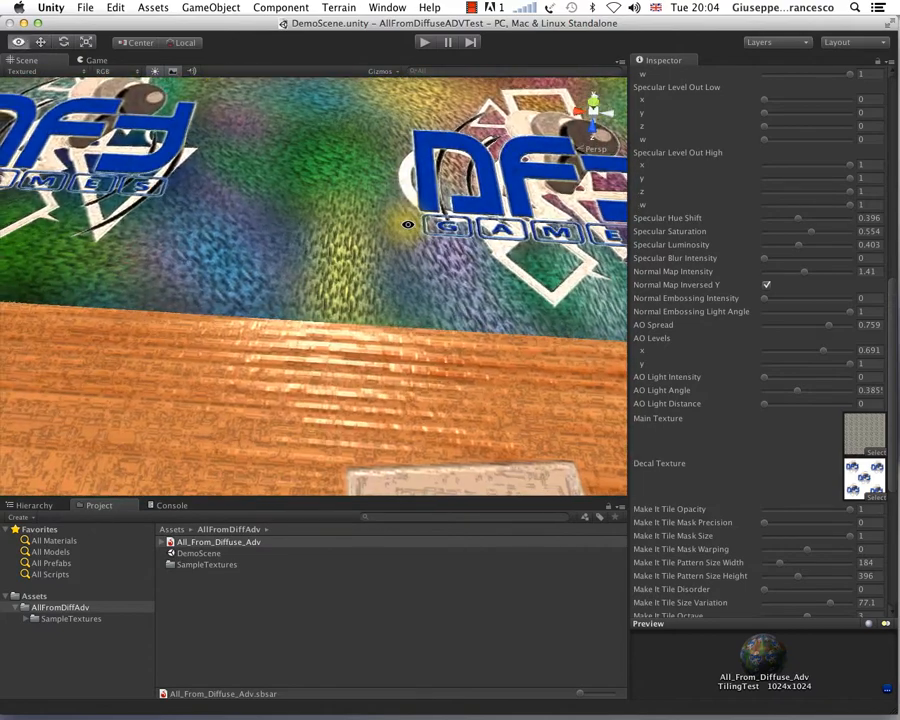
alt+right_drag(454, 290, 422, 388)
scroll(347, 362, up, 5)
alt+drag(361, 366, 370, 344)
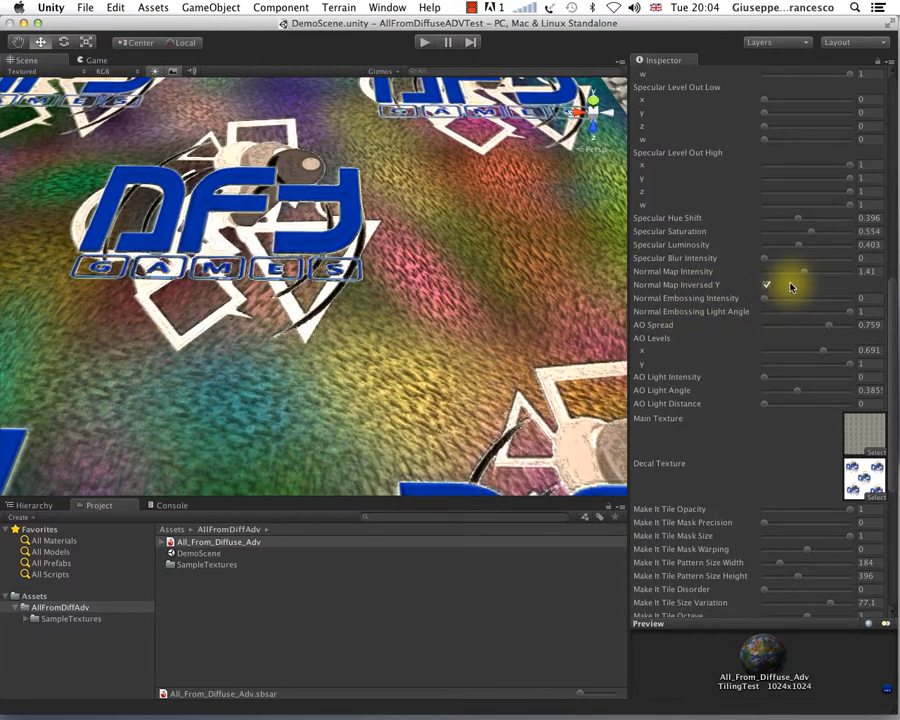
Step: Try Normal Map Intensity at its maximum of 3 and look at the relief around the decal
click(849, 272)
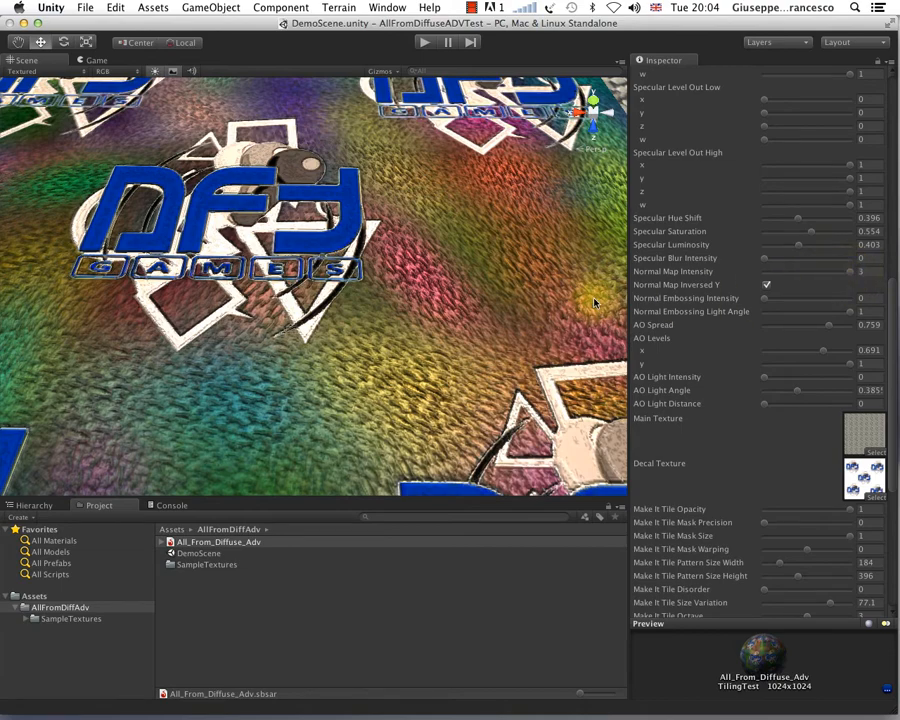
scroll(472, 338, up, 5)
scroll(471, 340, down, 5)
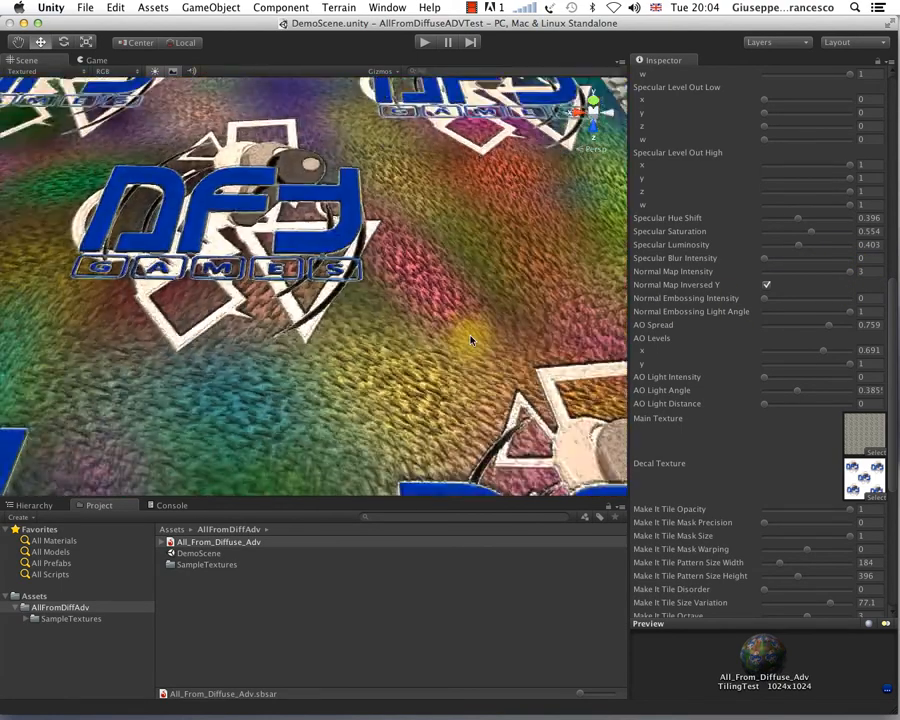
Step: Try Normal Embossing Intensity at 5.18 and inspect the embossed surface and decal close up
alt+drag(471, 340, 440, 320)
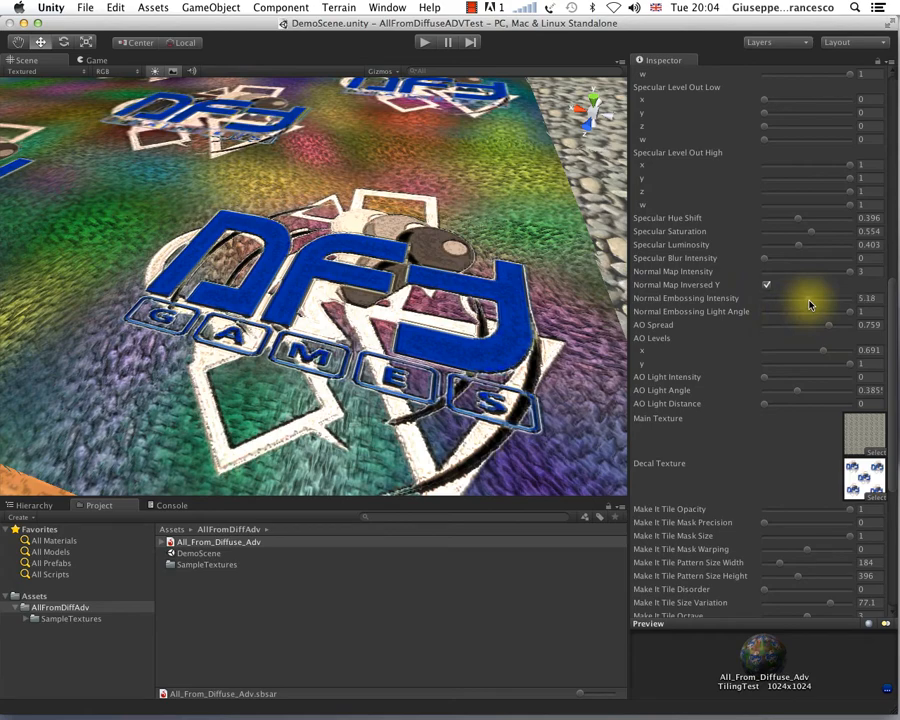
alt+drag(268, 306, 352, 298)
scroll(351, 292, up, 5)
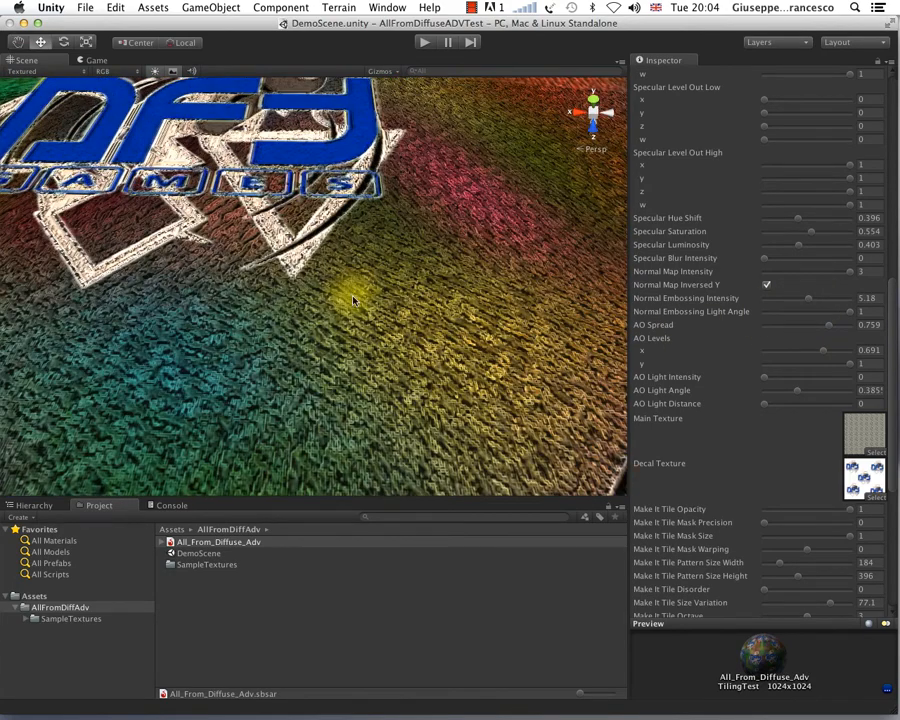
scroll(350, 300, down, 10)
alt+drag(360, 318, 410, 328)
scroll(243, 275, up, 5)
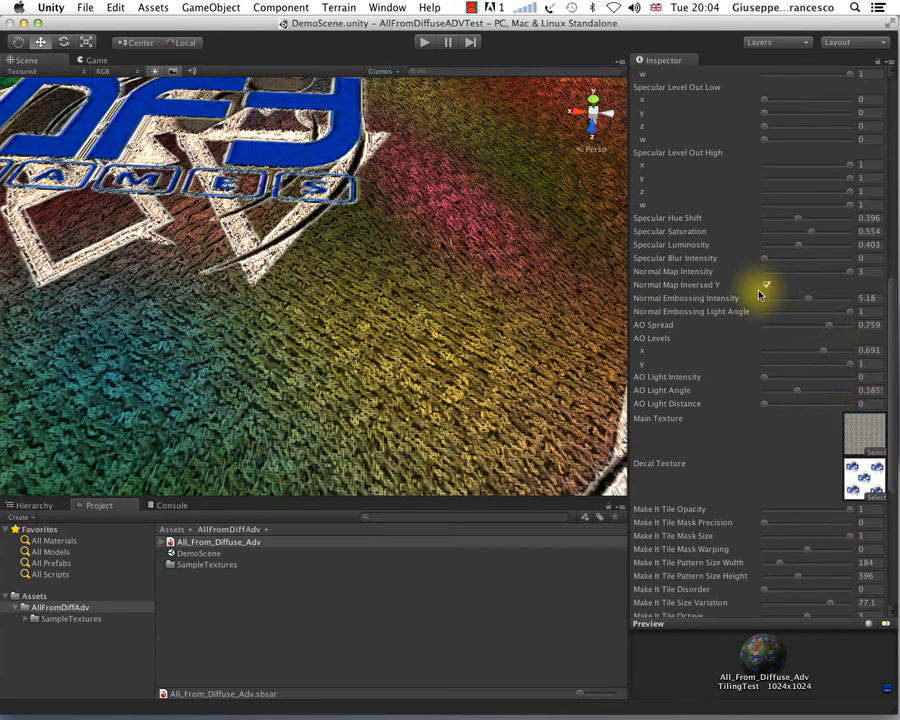
Step: Lower Normal Map Intensity to 0.89 and then to 0.5 for the TilingTest material
click(786, 276)
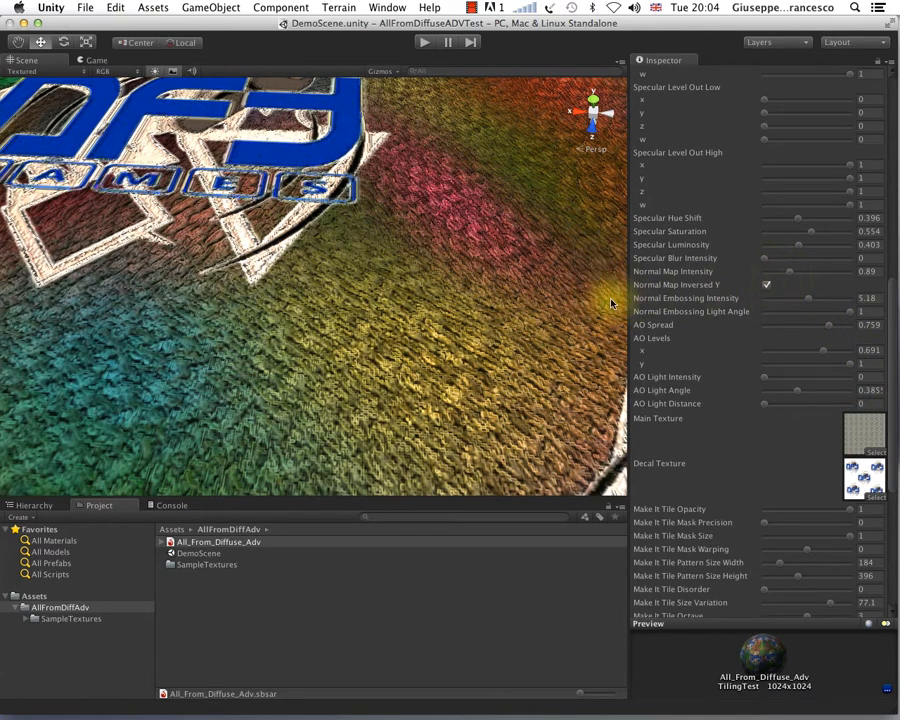
click(777, 272)
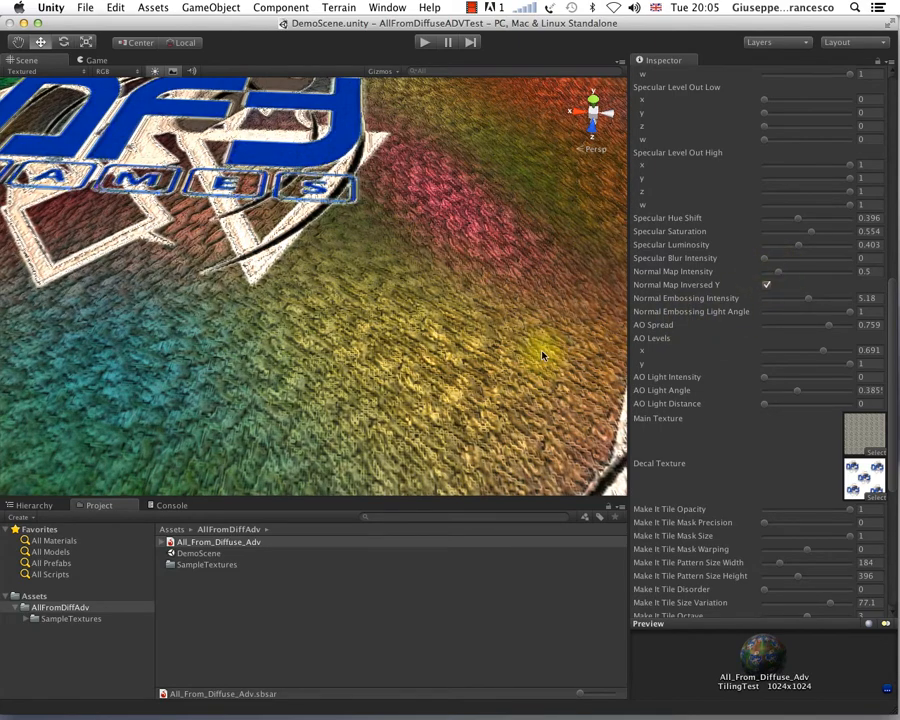
alt+drag(536, 352, 462, 358)
Step: Set Normal Embossing Intensity to 2.08 and view the softened embossing close up and from farther away
scroll(455, 355, down, 10)
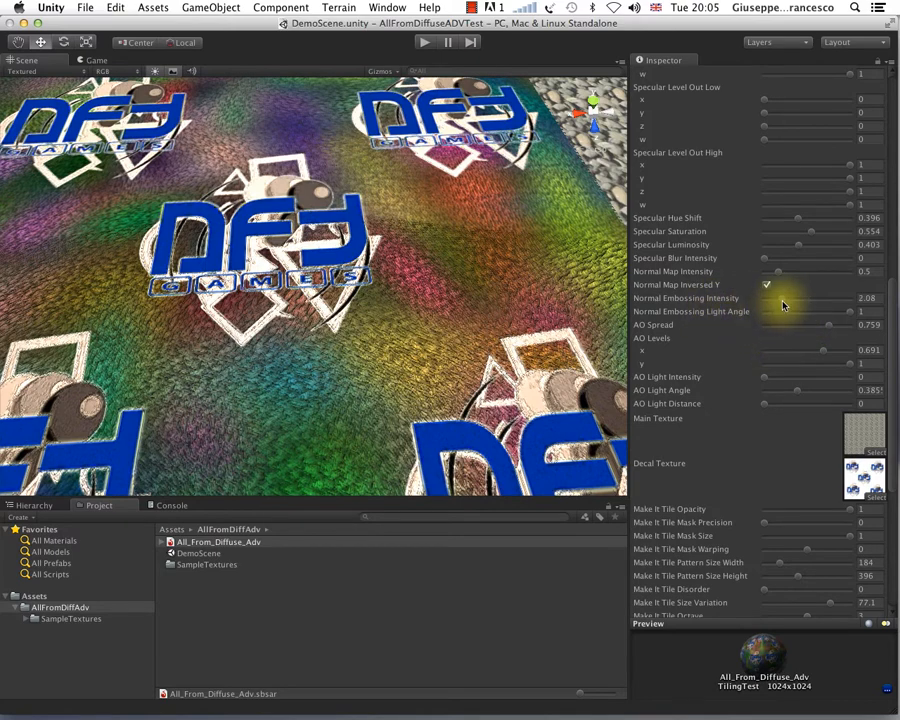
alt+drag(546, 373, 488, 353)
scroll(487, 353, up, 5)
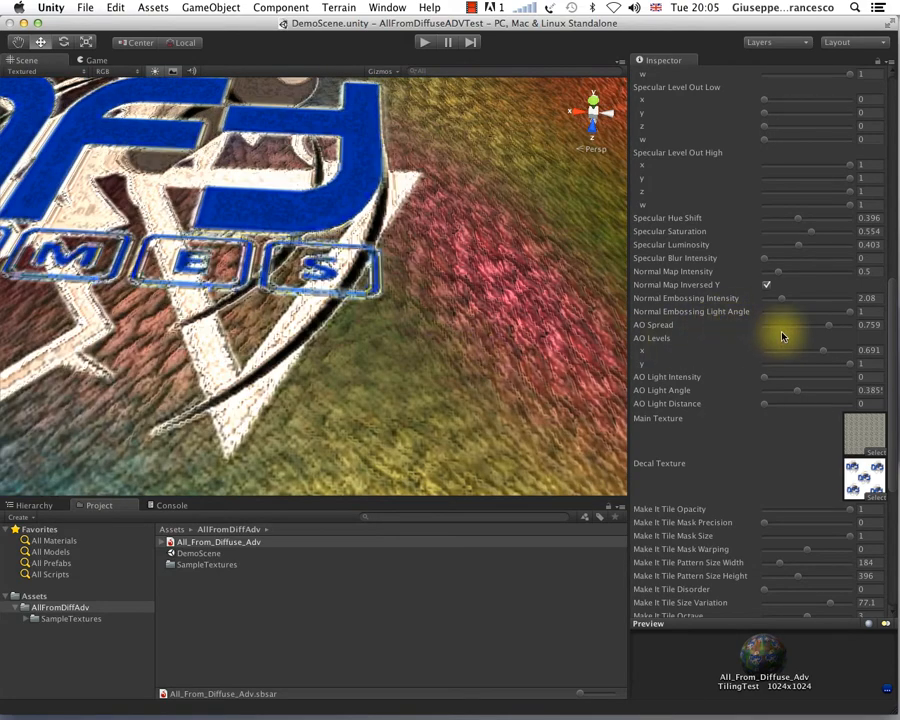
scroll(426, 352, down, 10)
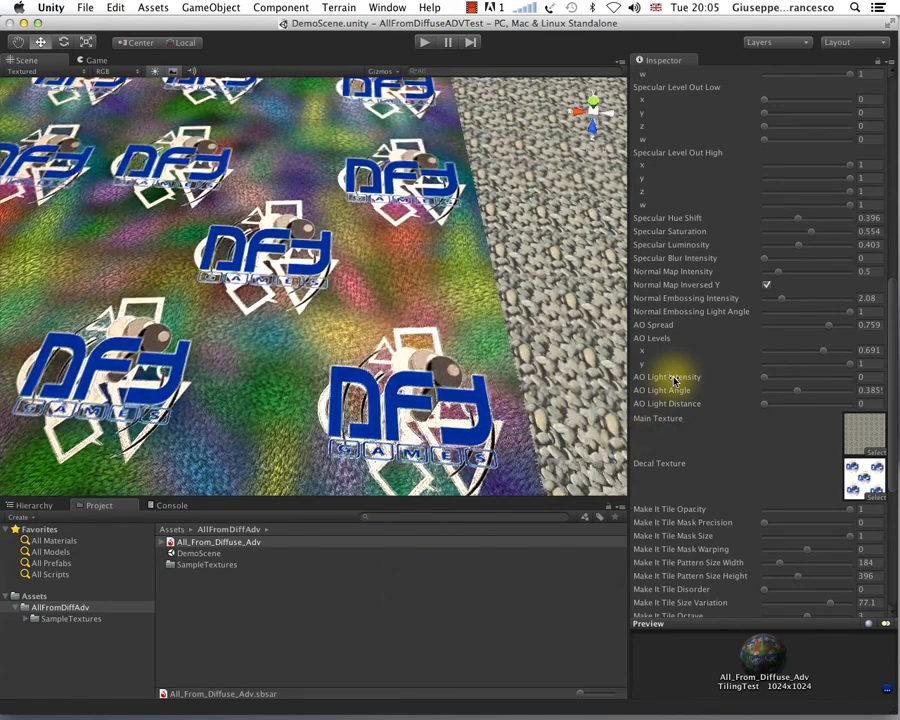
click(767, 285)
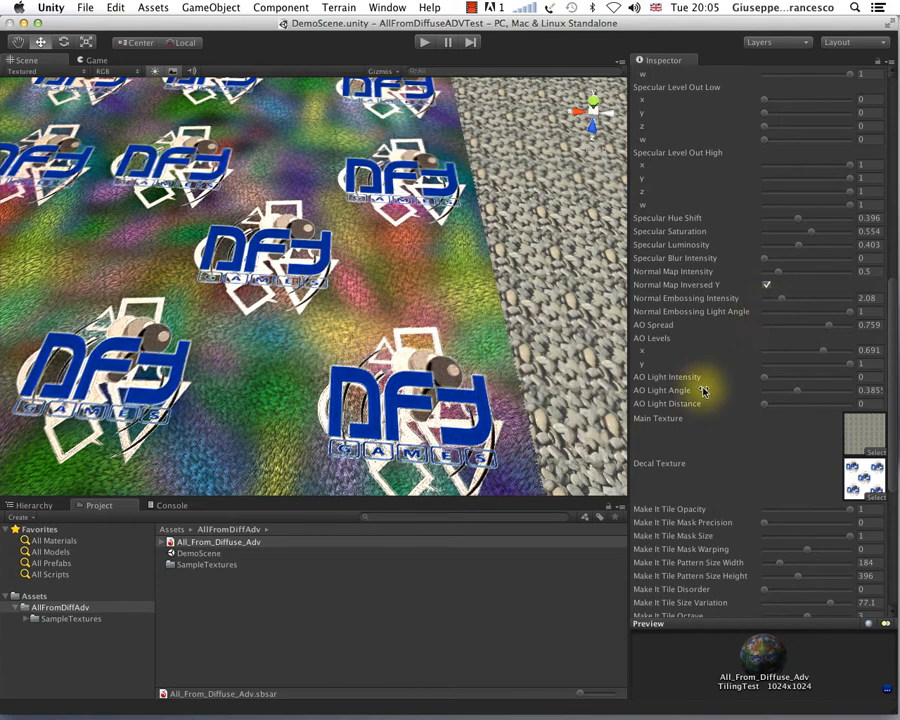
Step: Switch to the woodSample material of the All_From_Diffuse_Adv substance
scroll(769, 297, up, 10)
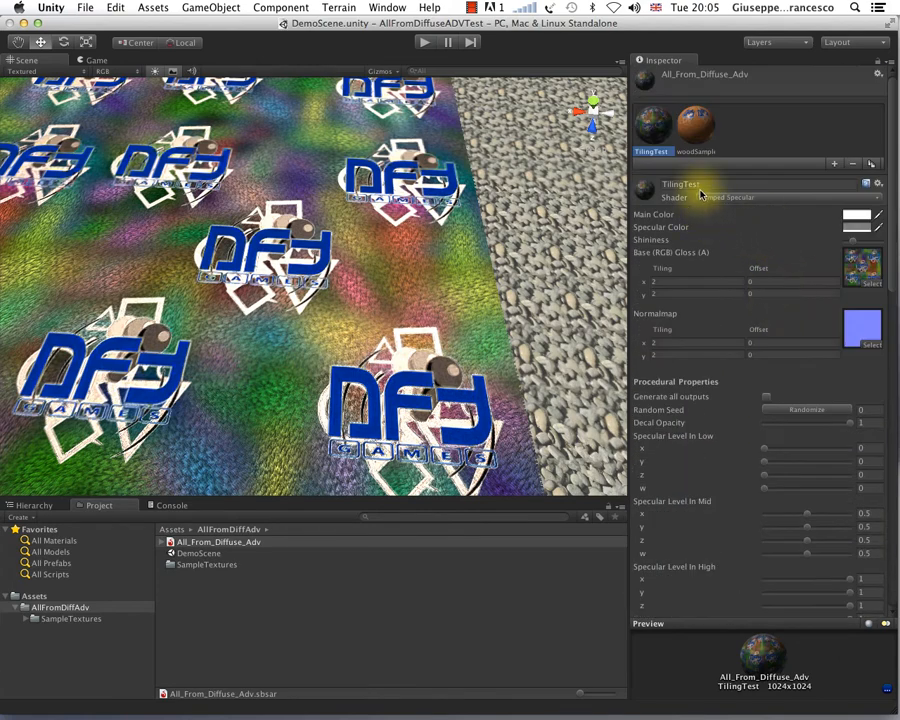
click(700, 128)
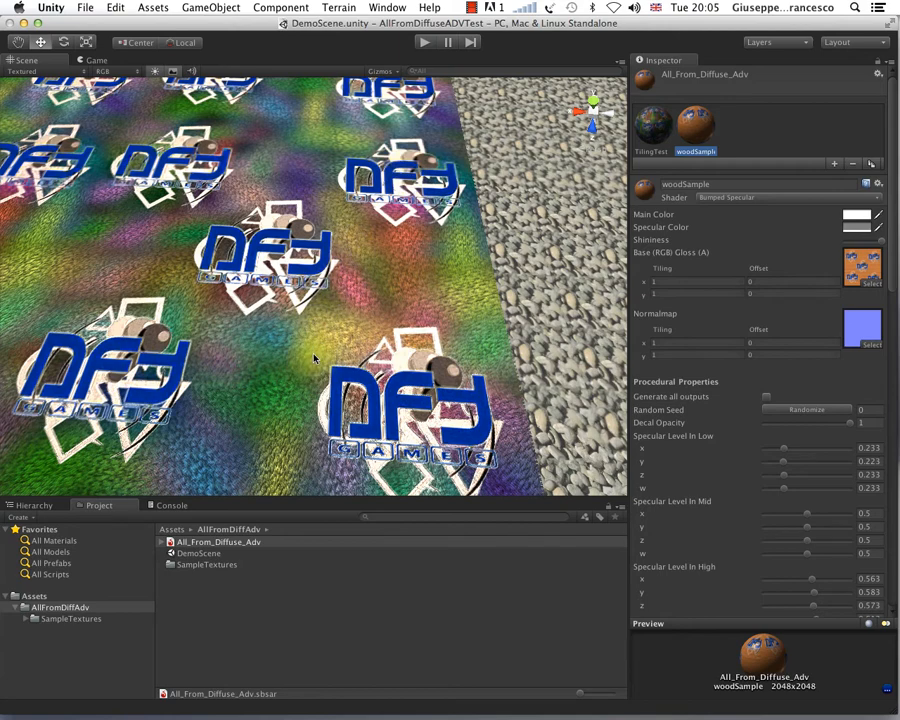
Step: Examine the woodSample plane with its DFY Games decals from a distance and close up
scroll(314, 358, down, 8)
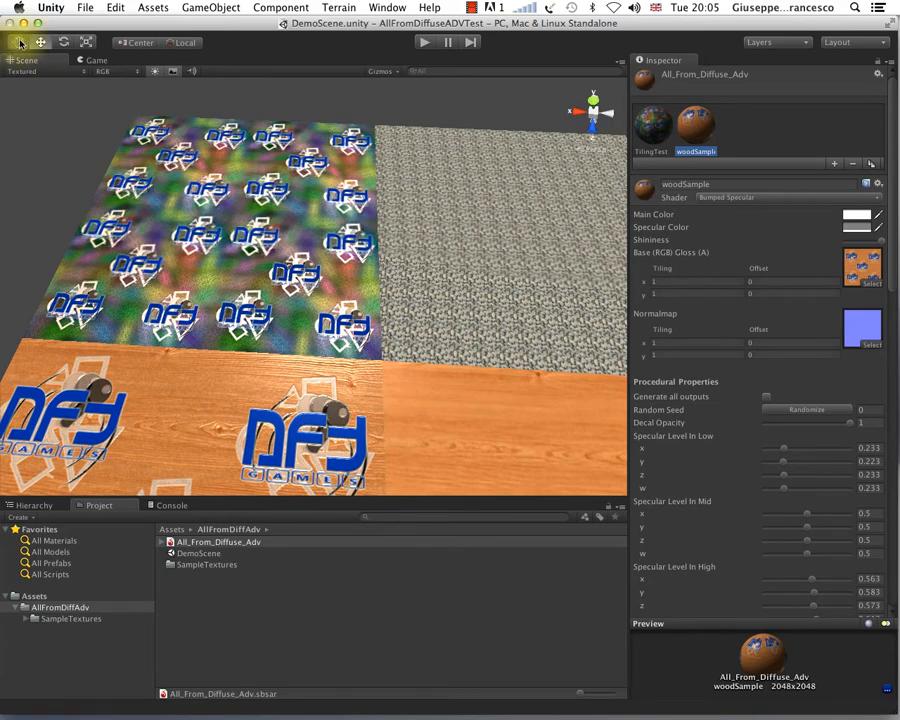
drag(291, 357, 361, 209)
scroll(342, 305, up, 8)
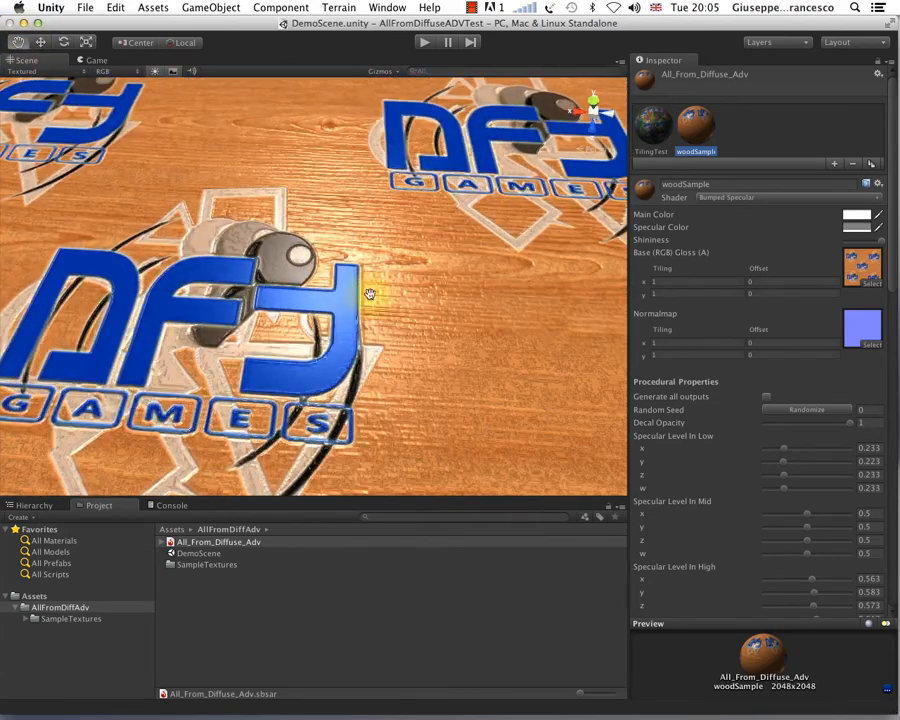
scroll(370, 294, up, 5)
alt+drag(370, 294, 376, 263)
scroll(358, 257, down, 8)
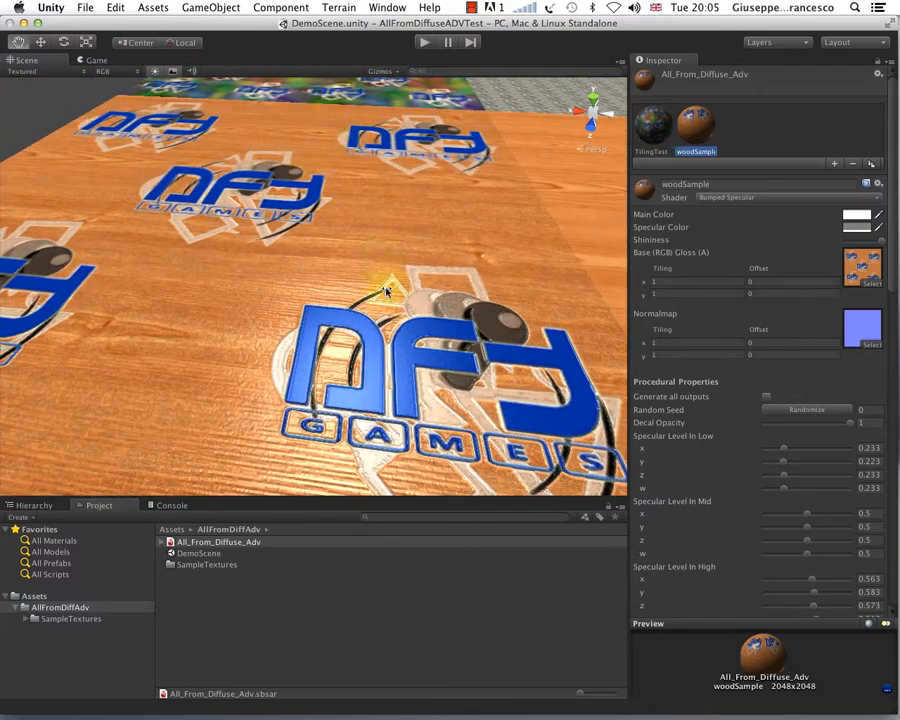
Step: Set woodSample's Specular Level In Low to 0.02, 0.012, 0, 0.004 and Specular Level In High to 0.967, 0.976, 0.951, 0.976
scroll(840, 522, down, 4)
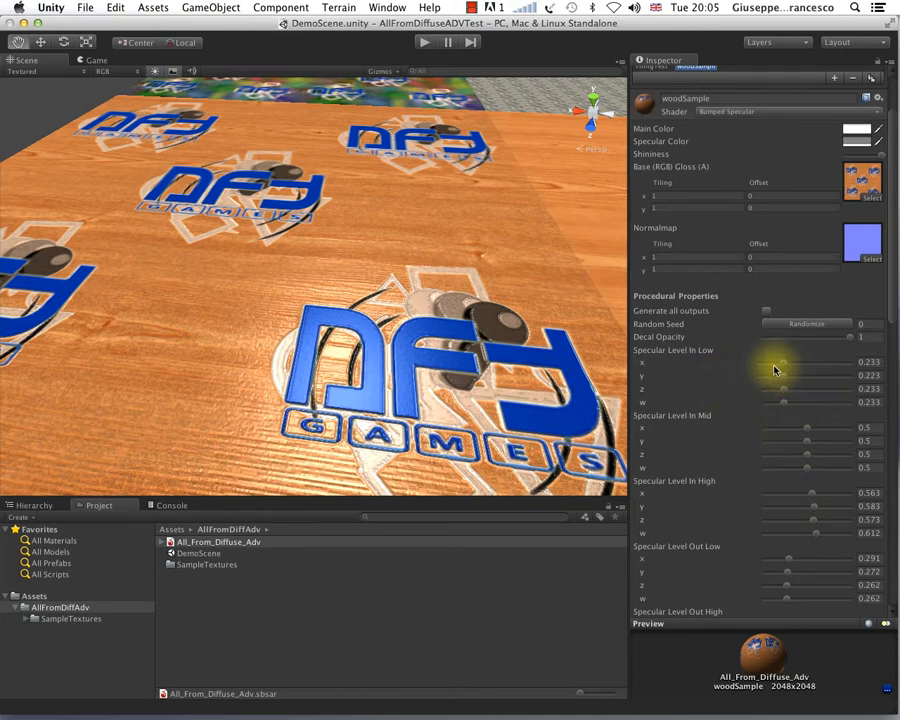
alt+drag(338, 245, 338, 342)
alt+drag(342, 352, 344, 354)
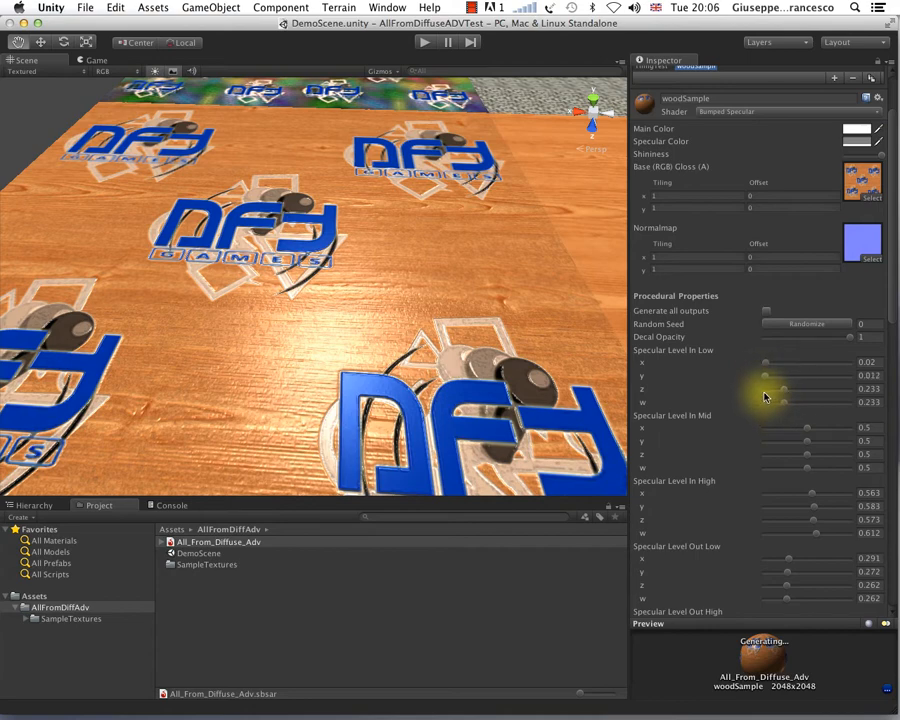
click(765, 402)
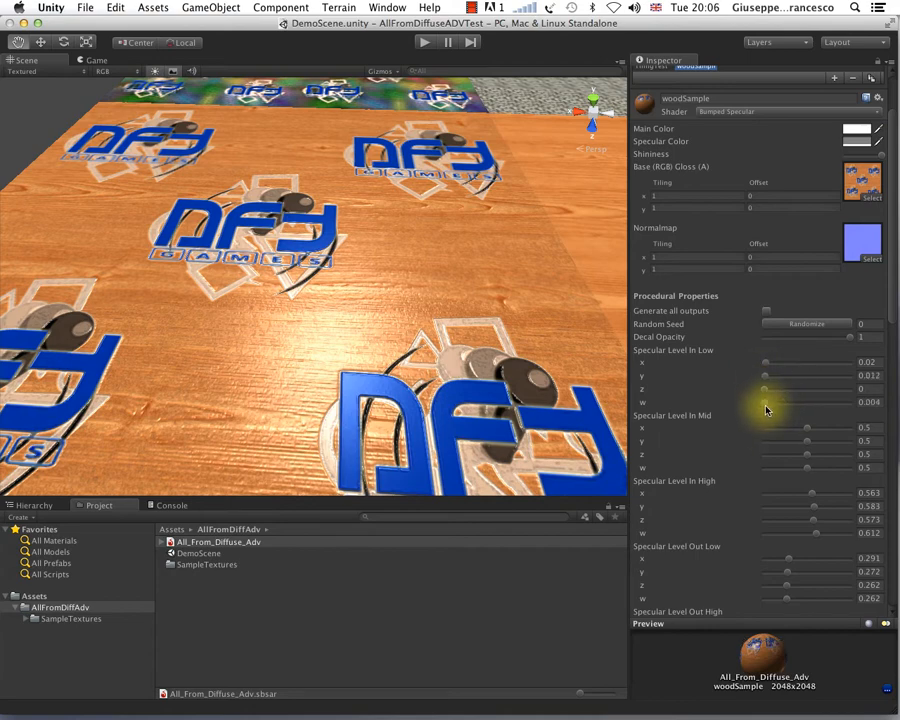
click(847, 507)
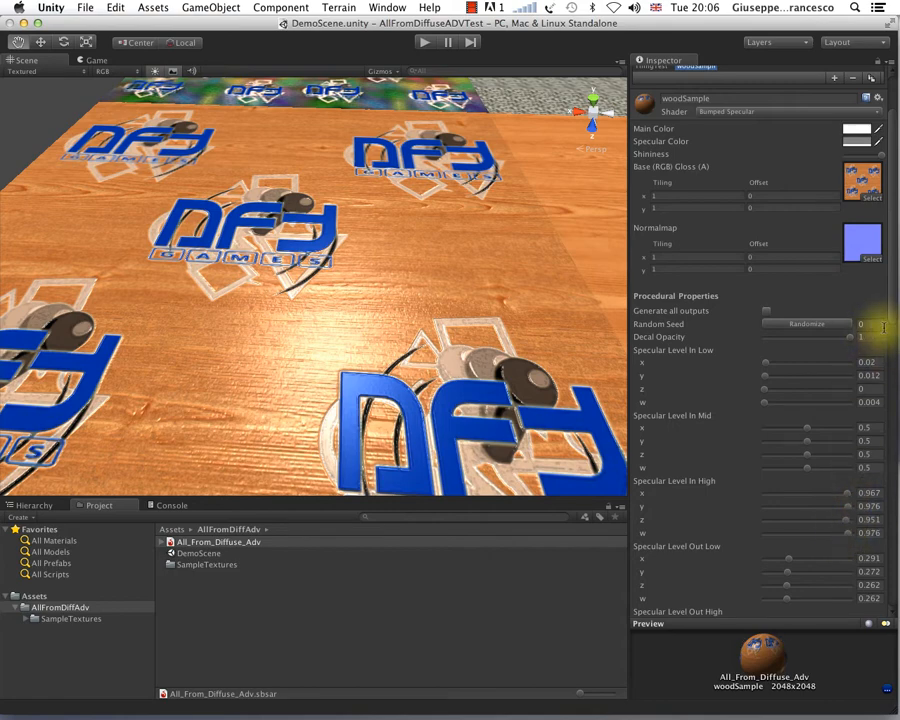
Step: Set Specular Level Out High to 0.551, 0.567, 0.576, 0.567 and Specular Level Out Low to 0.396, 0.404, 0.371, 0.396
drag(892, 321, 830, 416)
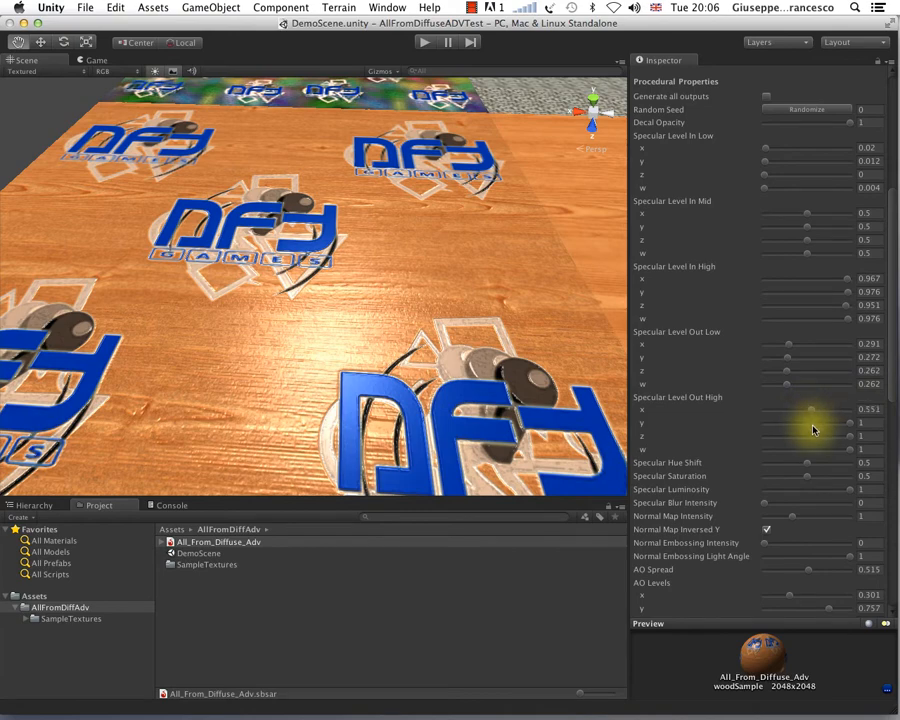
click(812, 426)
click(813, 437)
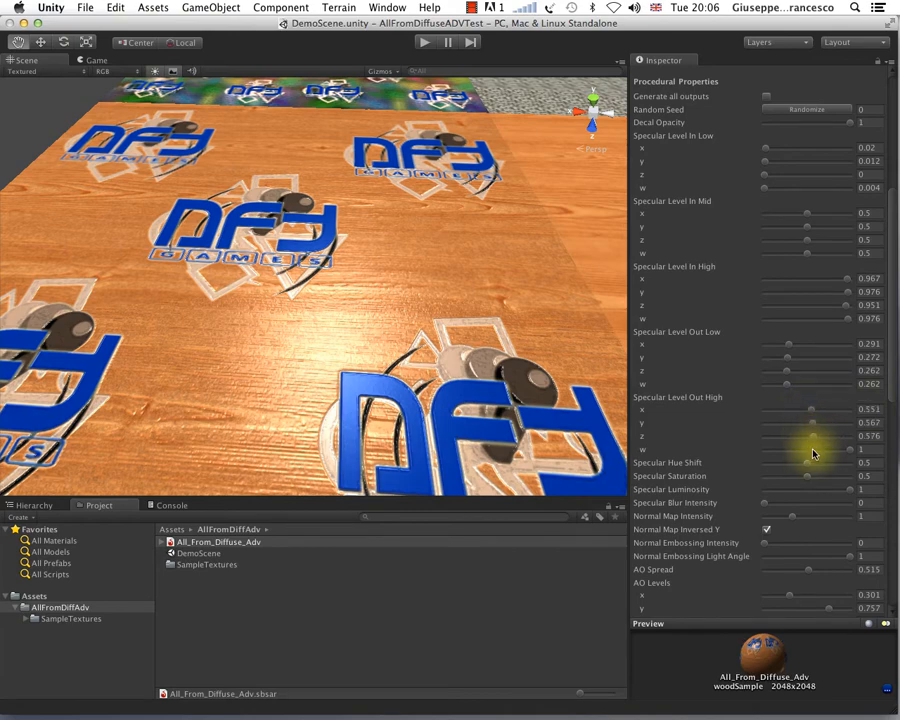
click(798, 382)
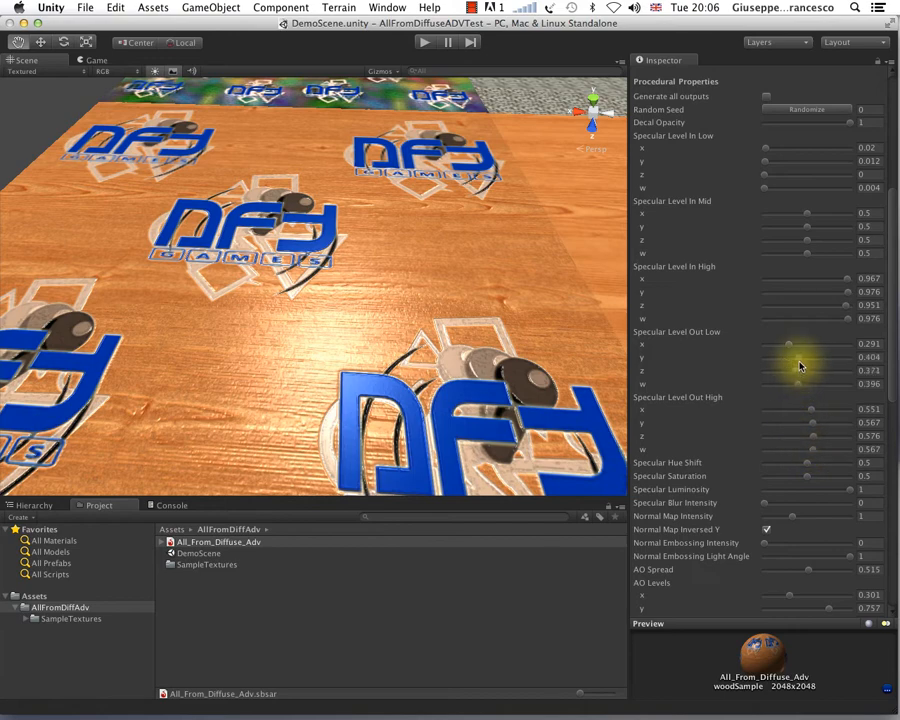
click(799, 345)
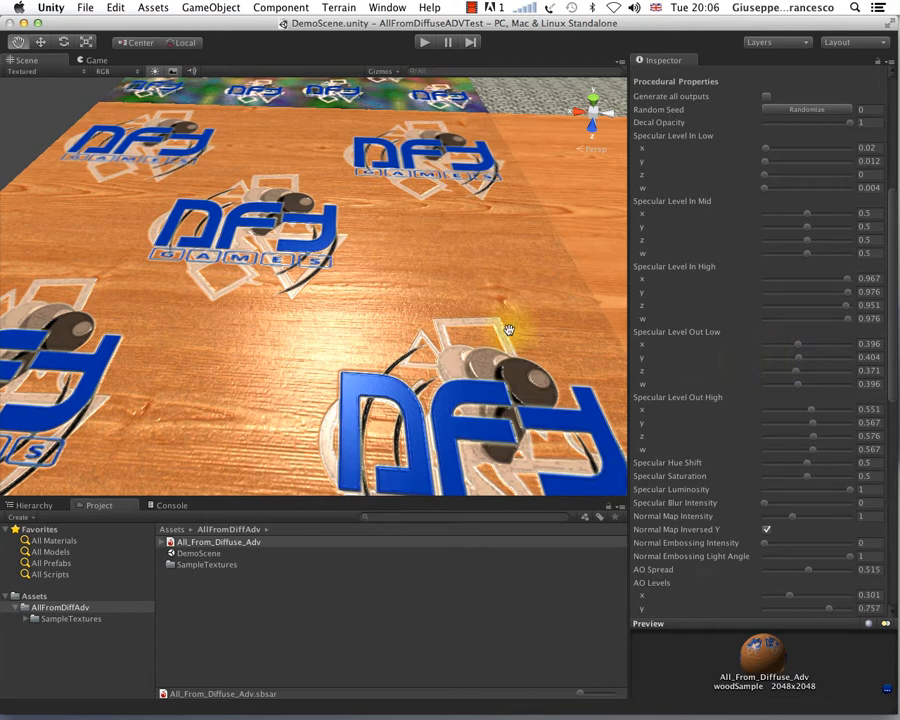
Step: Set Specular Hue Shift to 0.812 and enable Generate all outputs for the woodSample material
drag(507, 330, 517, 303)
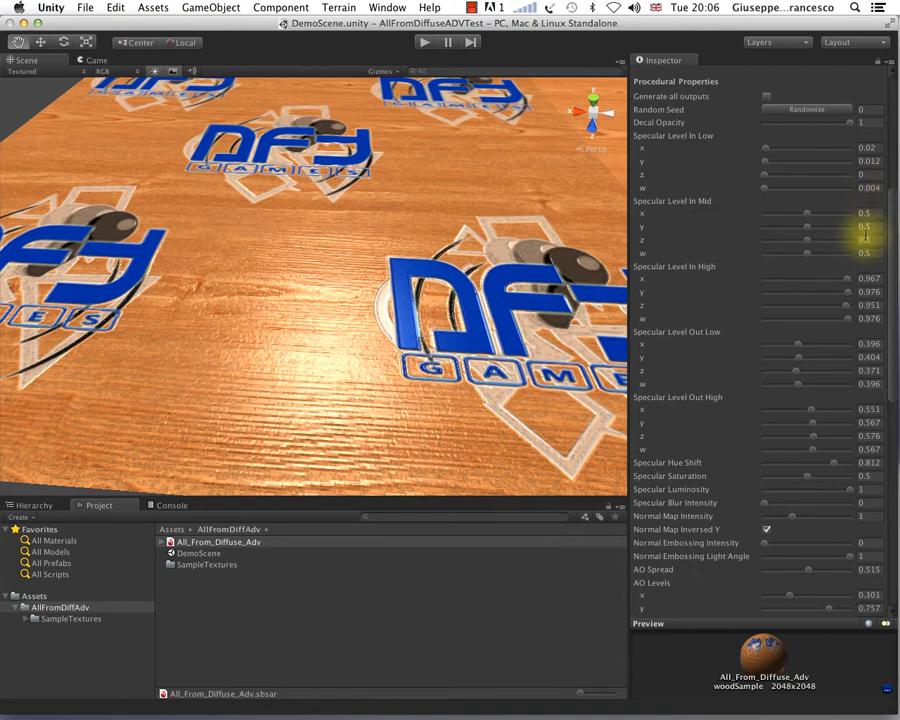
scroll(895, 300, up, 5)
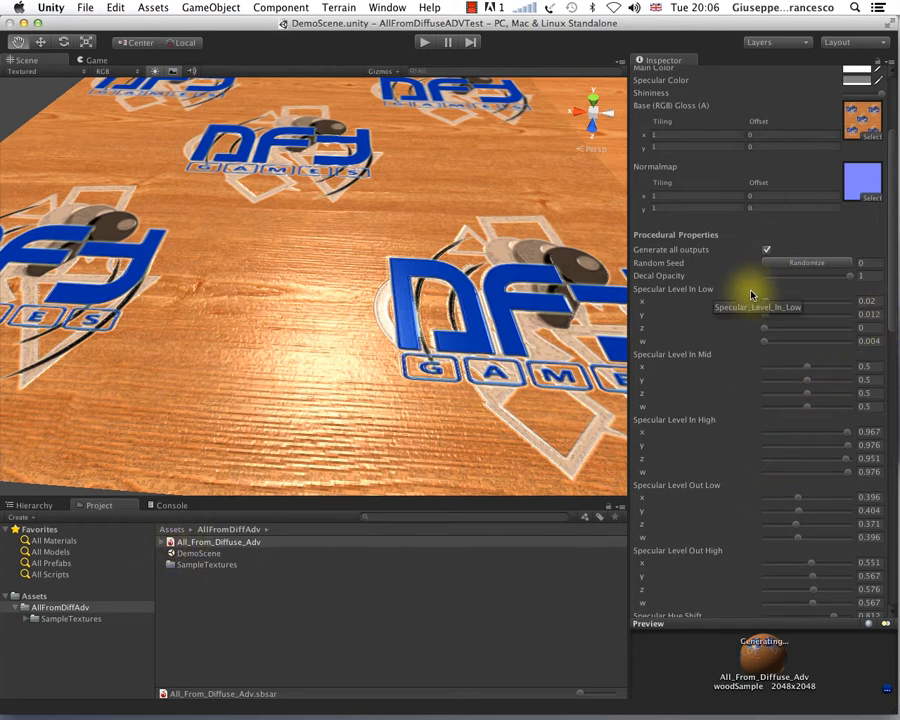
Step: Expand the All_From_Diffuse_Adv asset and preview woodSample's generated Diffuse, Normal, Specular, AO, SpecularLevel and Glossiness textures
click(164, 546)
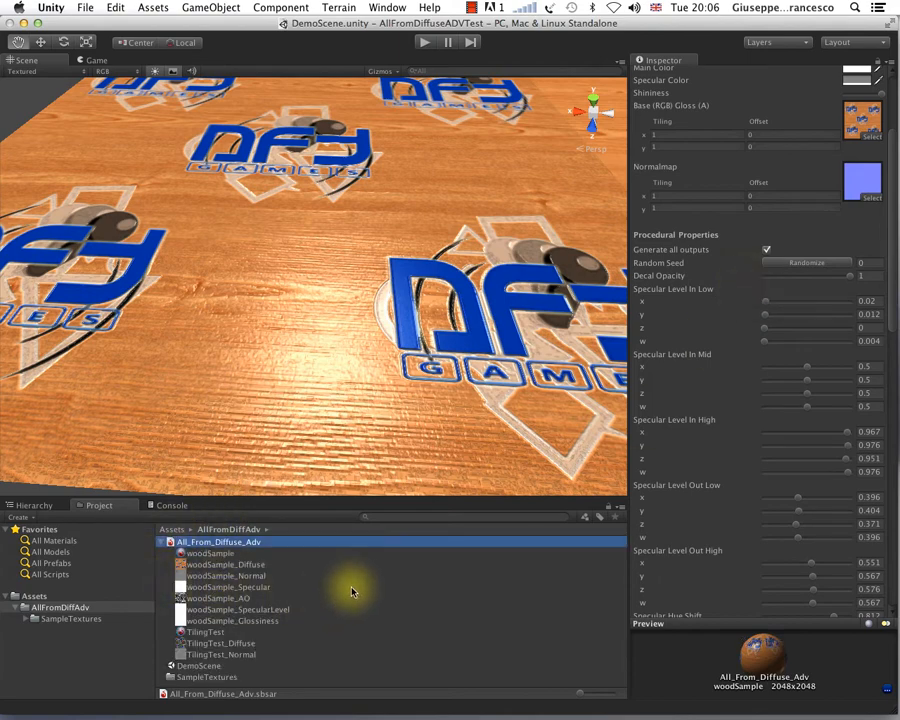
click(245, 565)
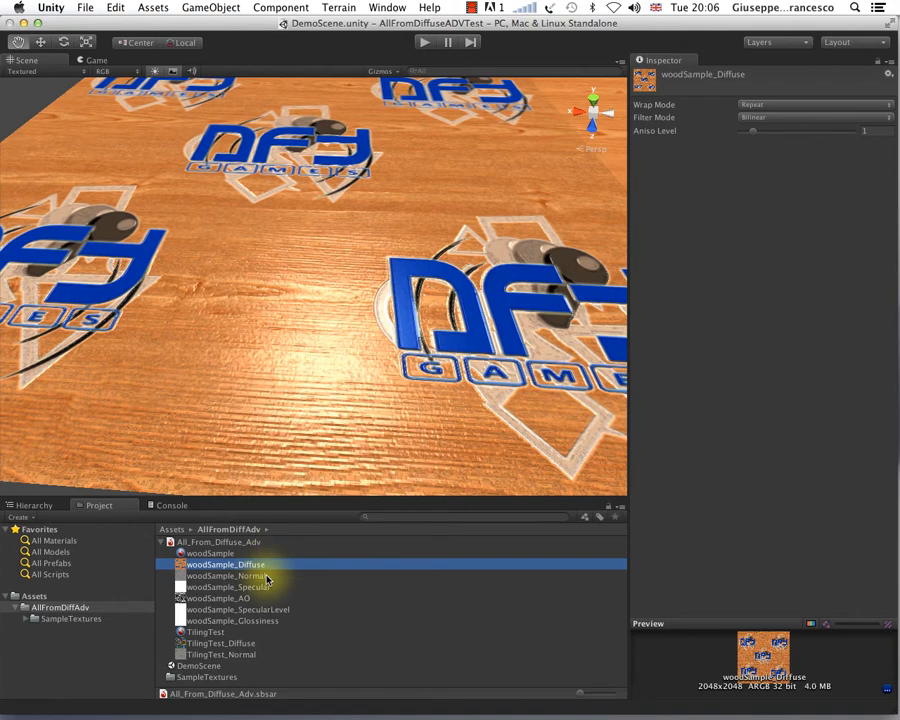
click(267, 577)
click(270, 587)
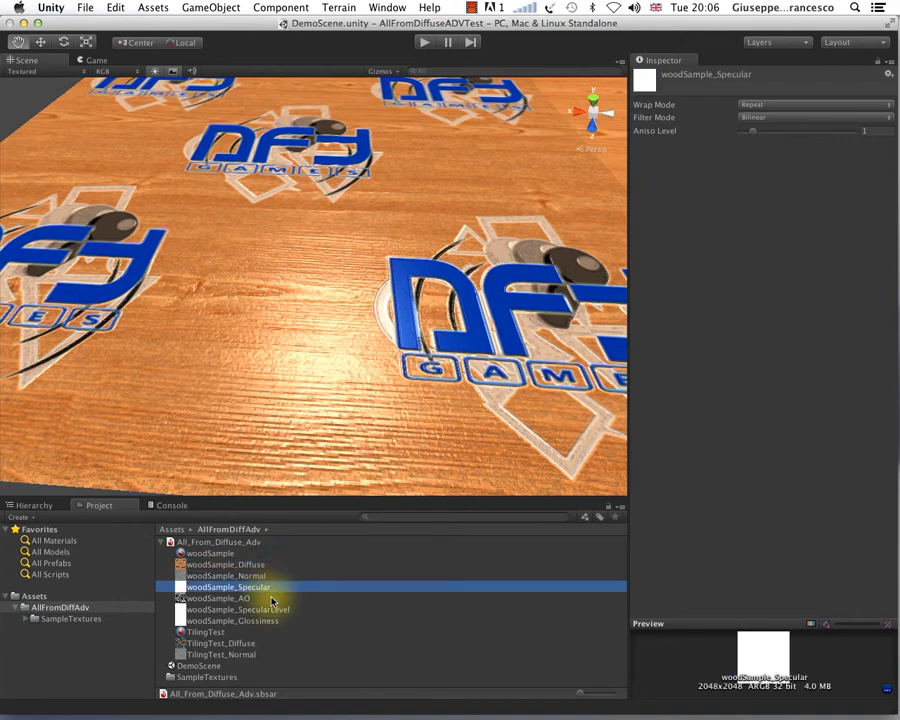
click(266, 598)
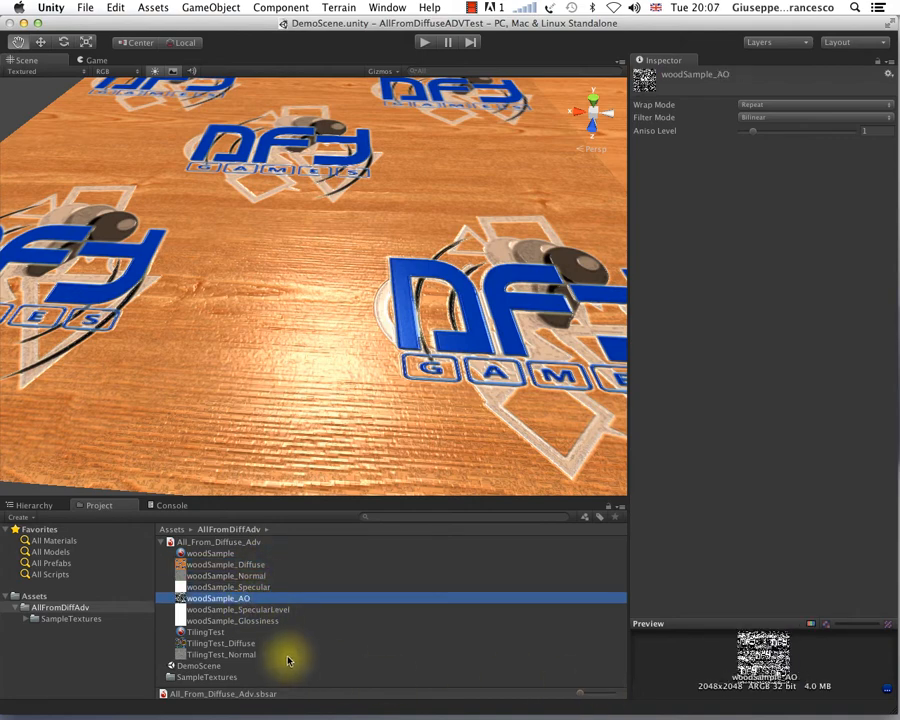
click(285, 620)
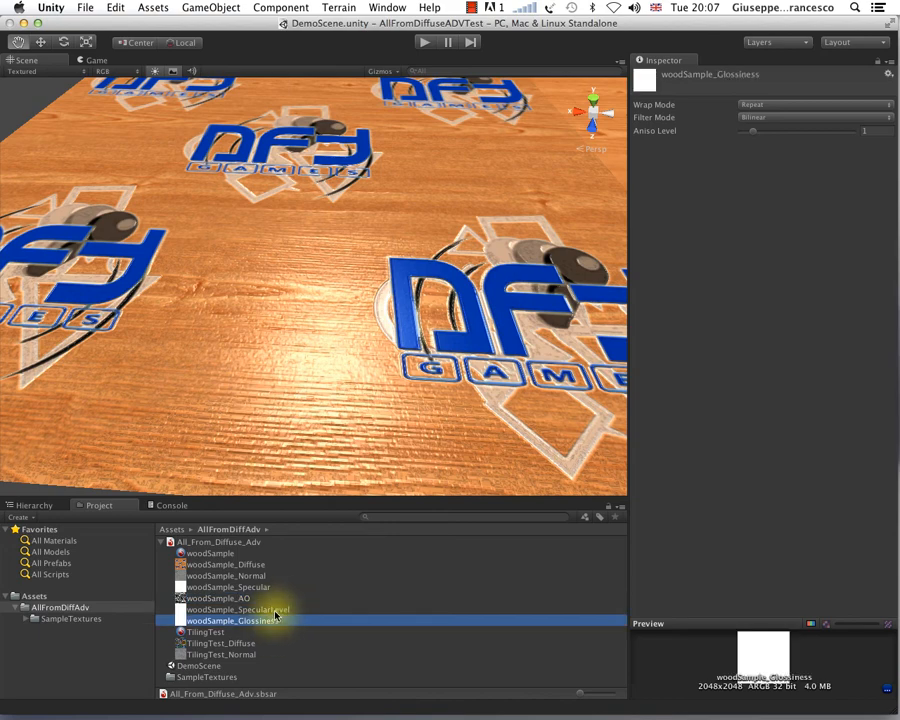
click(277, 609)
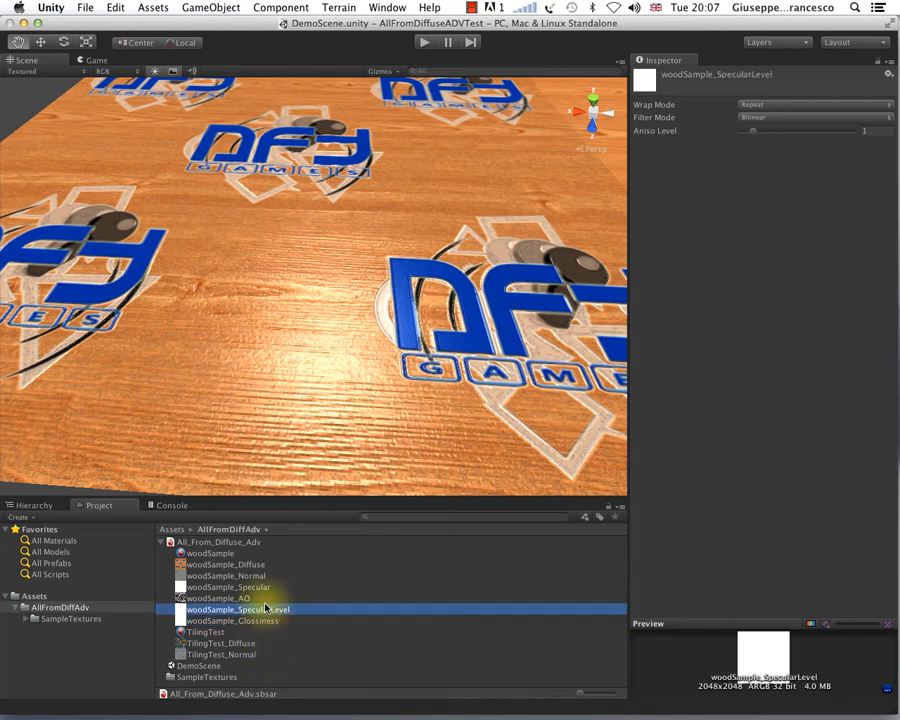
click(262, 598)
click(256, 587)
click(248, 576)
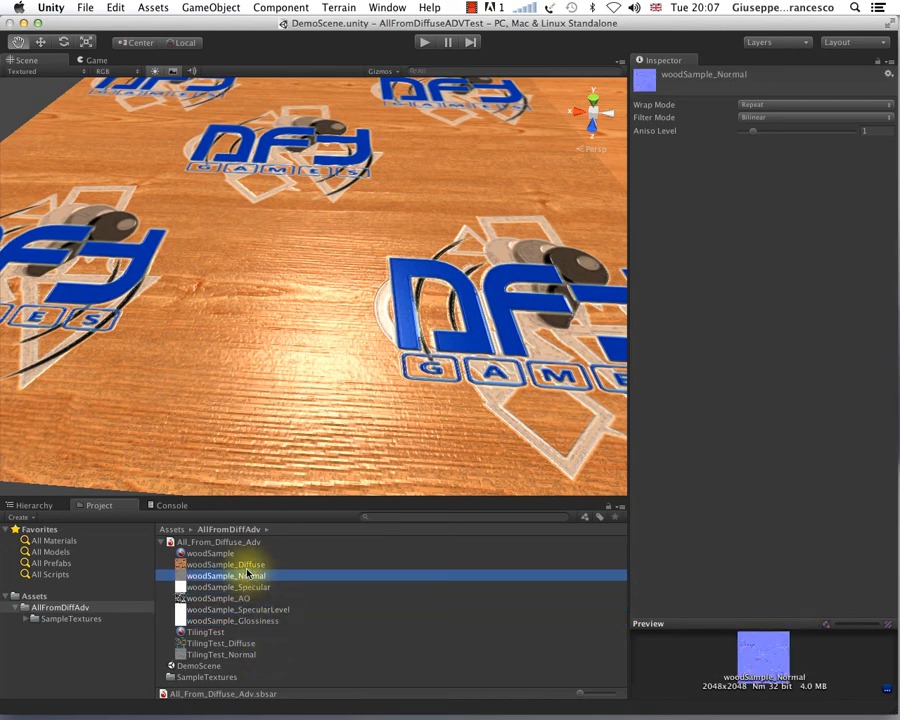
click(246, 565)
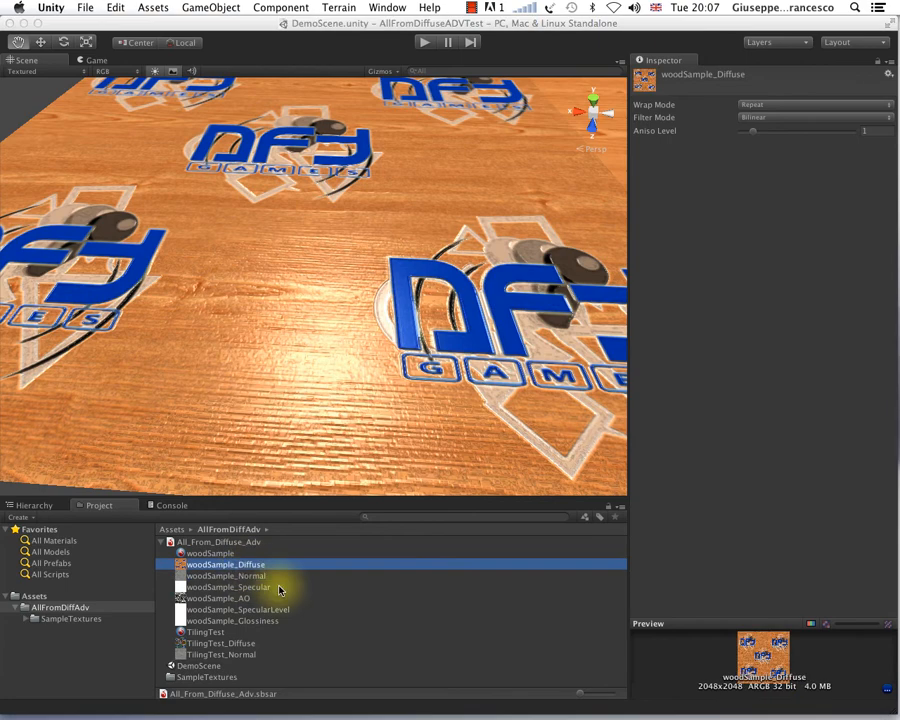
Step: Select the woodSample material in the expanded asset and quit Substance Designer to return to Unity
click(206, 554)
scroll(758, 482, down, 8)
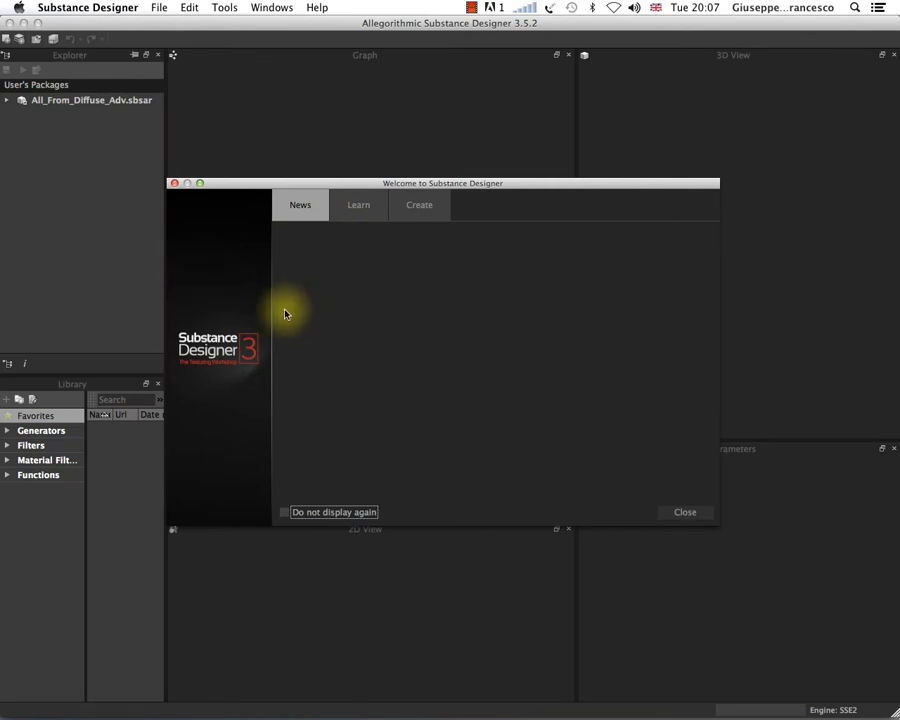
click(174, 184)
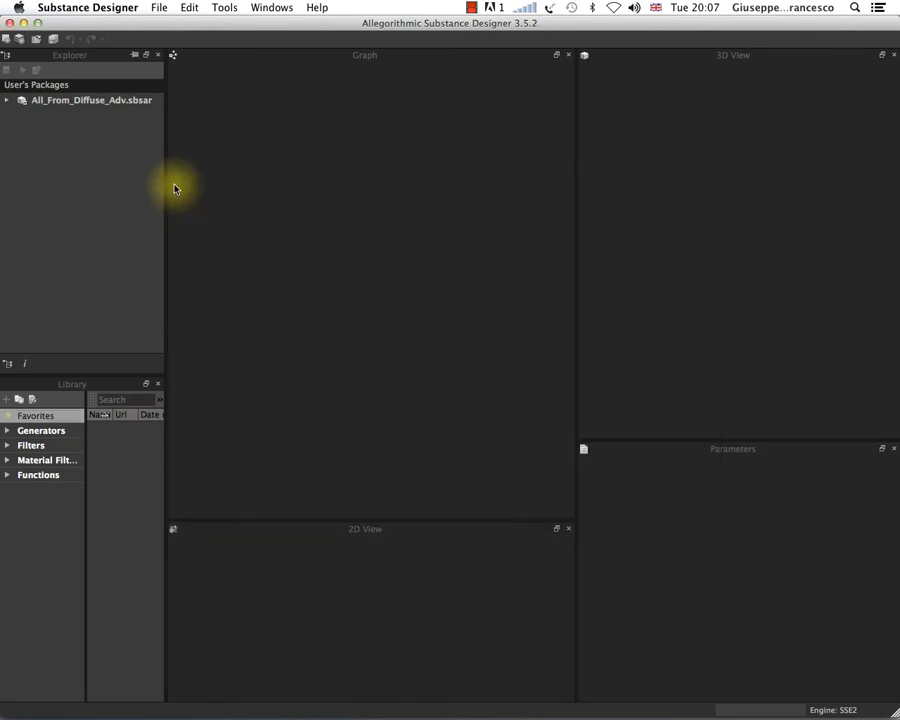
click(92, 8)
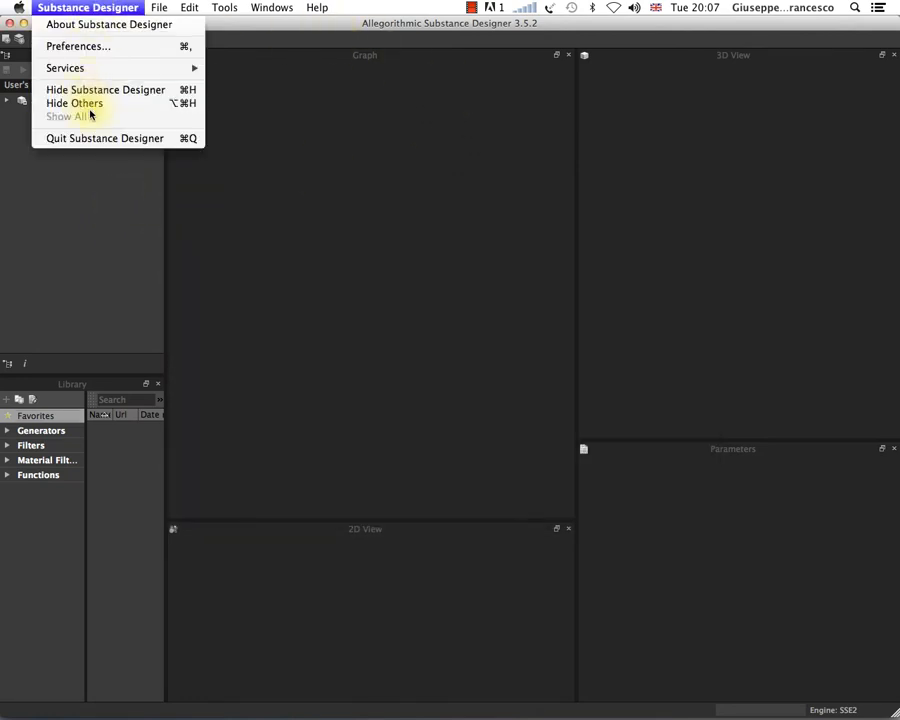
click(89, 140)
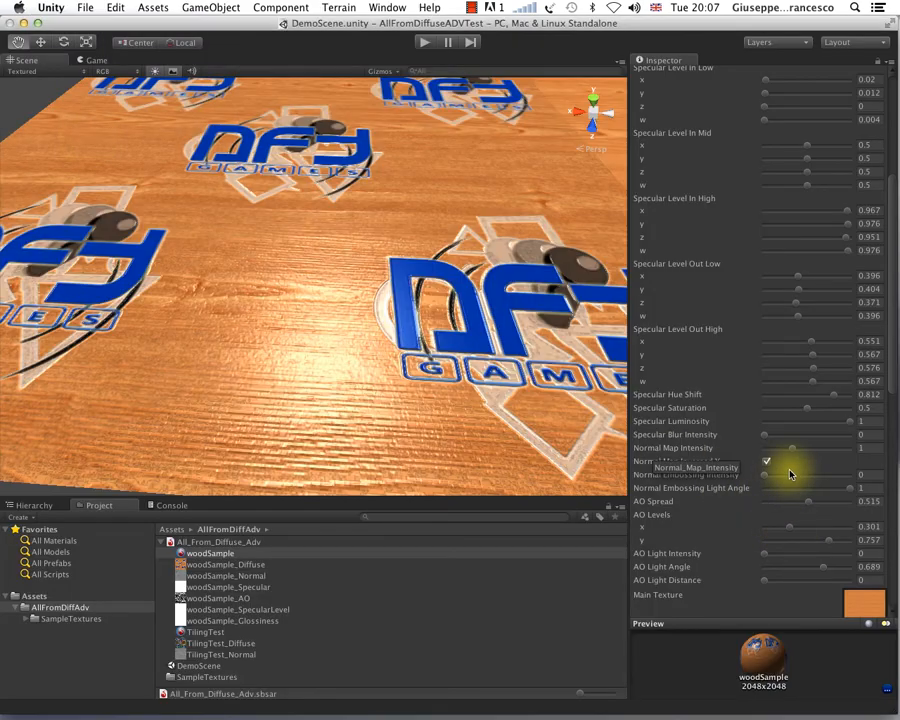
Step: Set the woodSample material's AO Spread to 0.306
scroll(788, 469, down, 5)
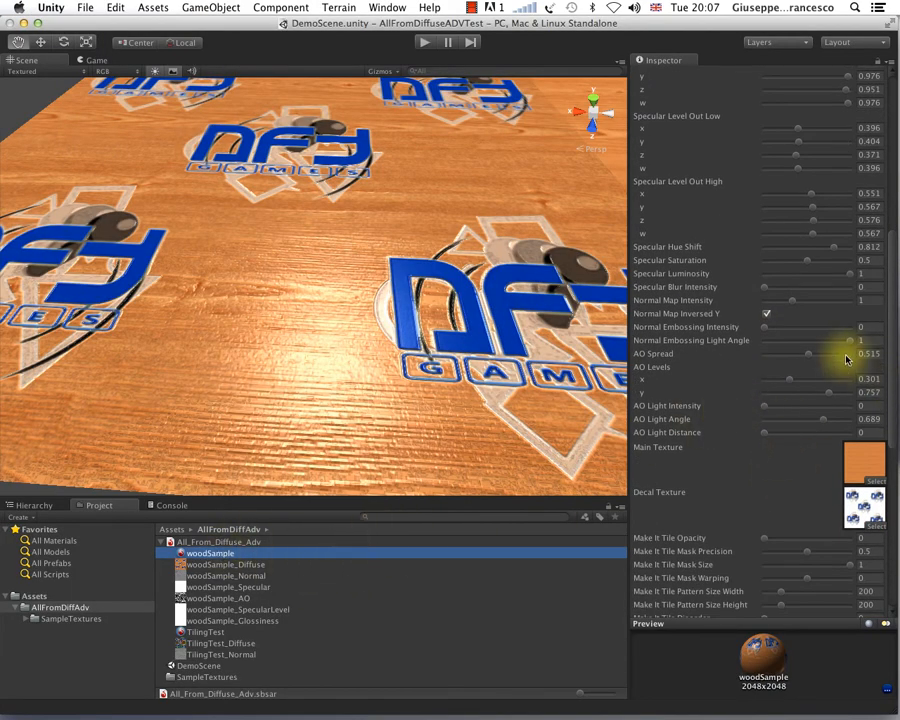
scroll(846, 358, down, 3)
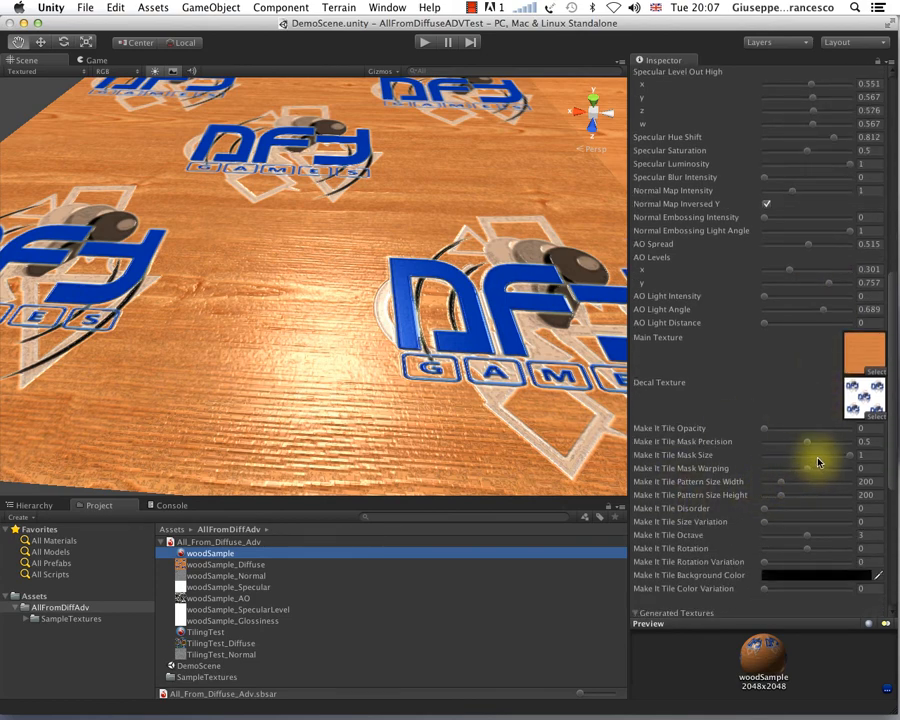
scroll(818, 462, up, 1)
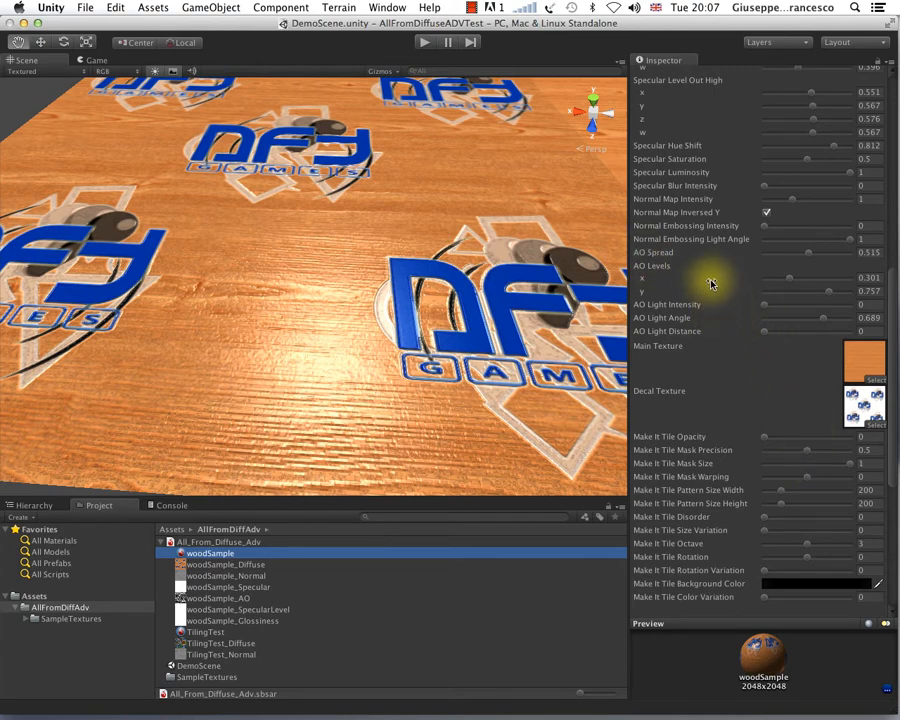
click(790, 253)
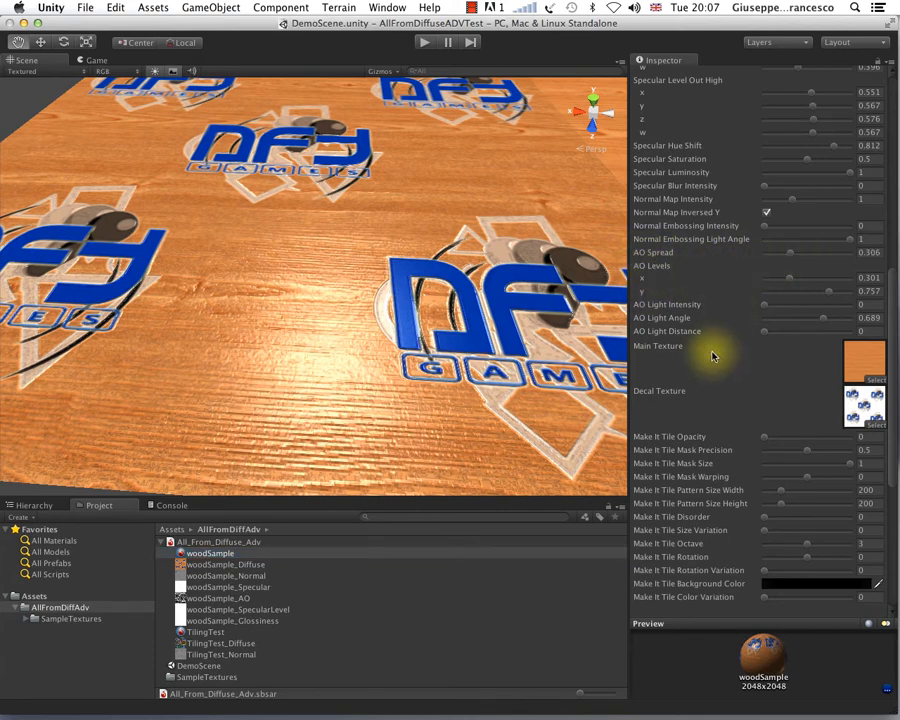
Step: Examine the woodSample surface and decals close up, from farther away and from above
scroll(513, 385, up, 5)
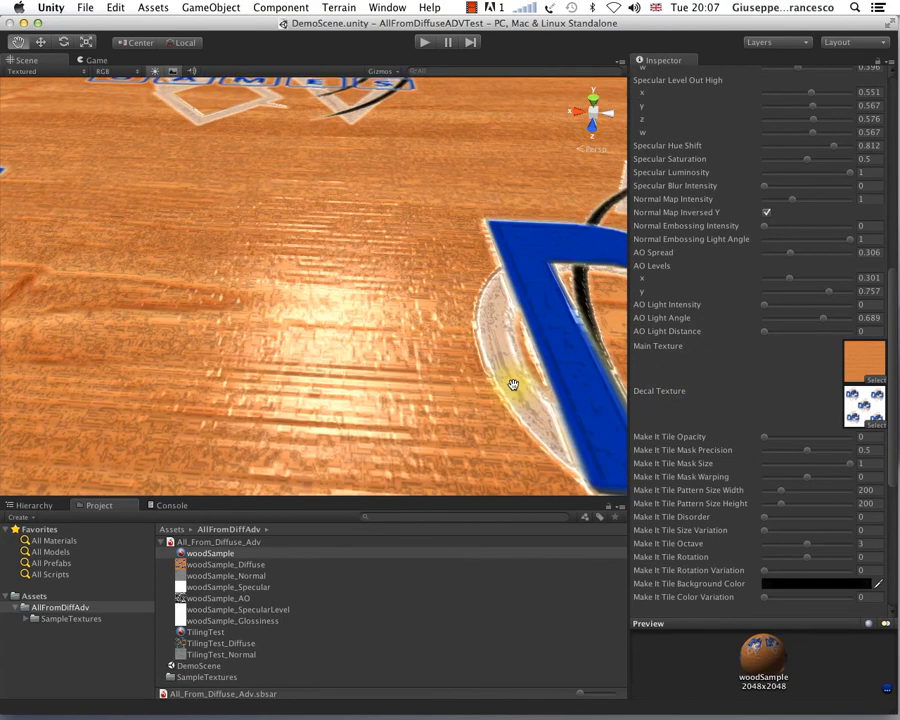
scroll(513, 385, down, 6)
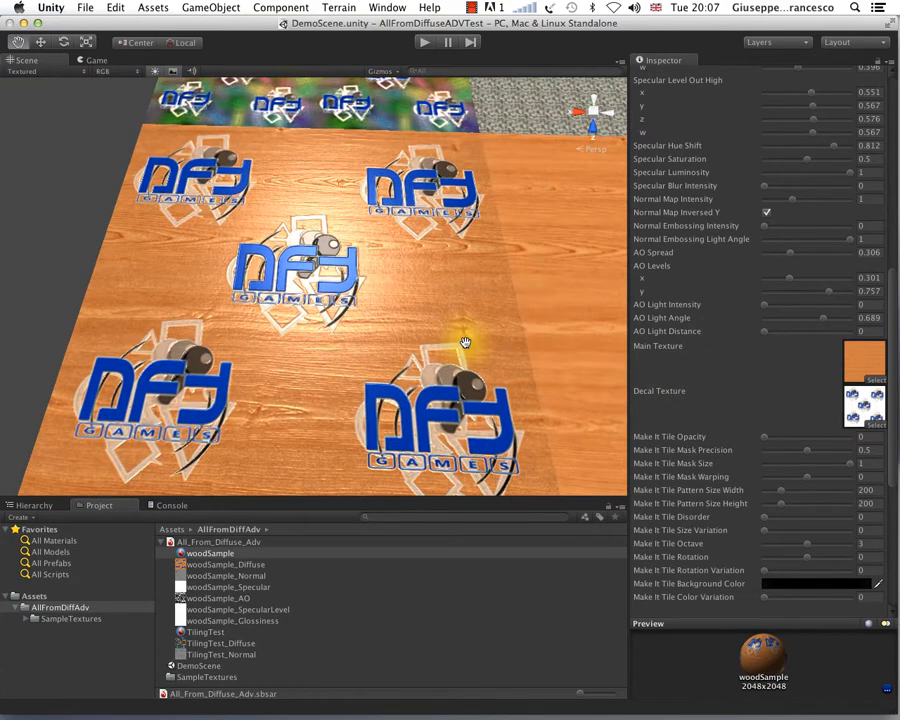
alt+drag(465, 343, 346, 288)
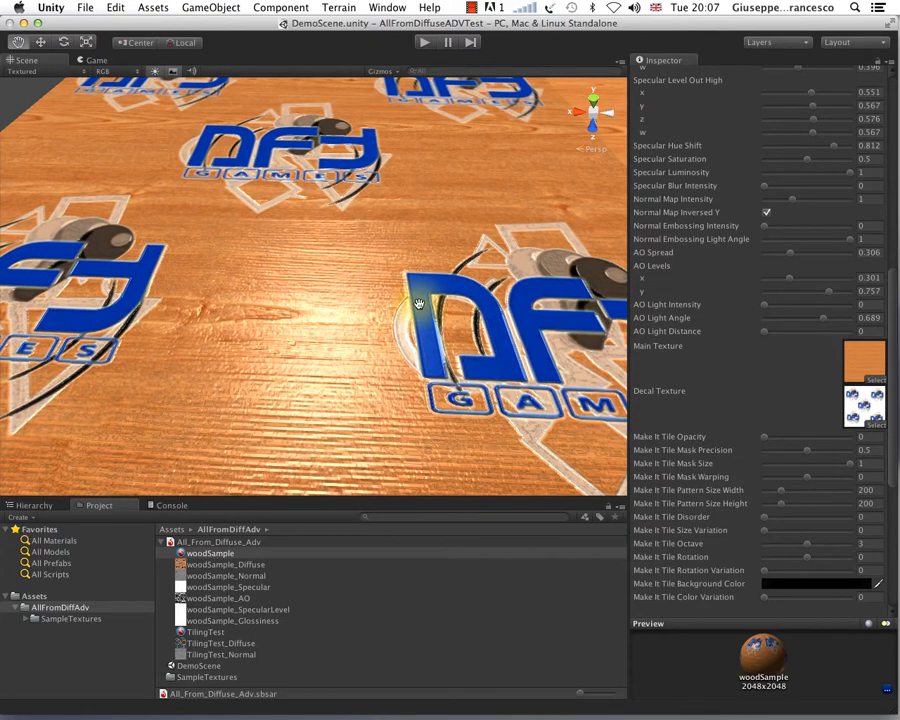
scroll(705, 377, down, 3)
scroll(730, 390, up, 10)
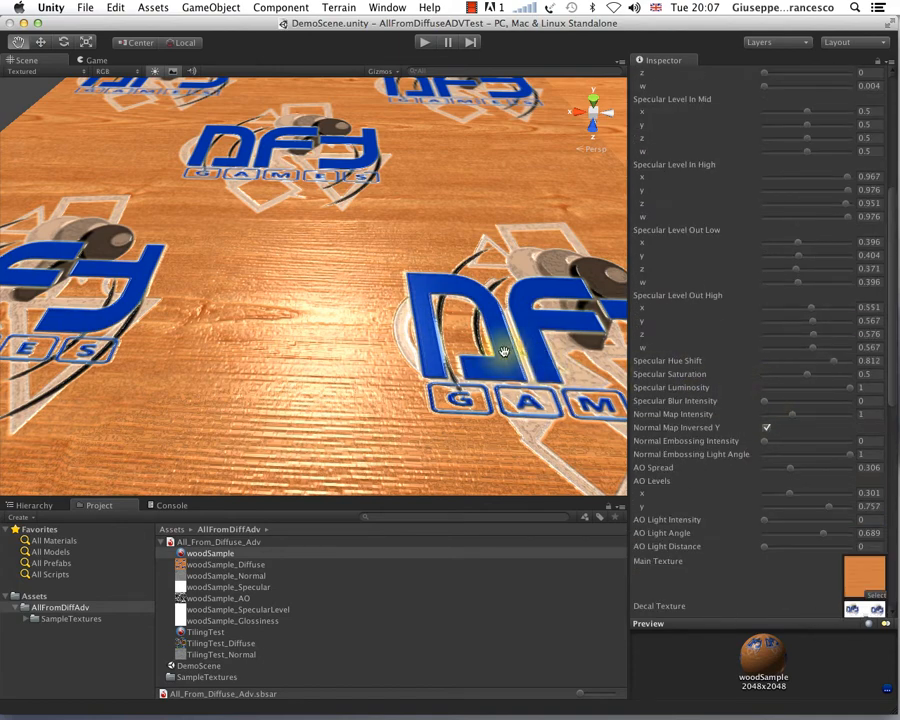
scroll(508, 356, down, 5)
alt+drag(484, 263, 497, 285)
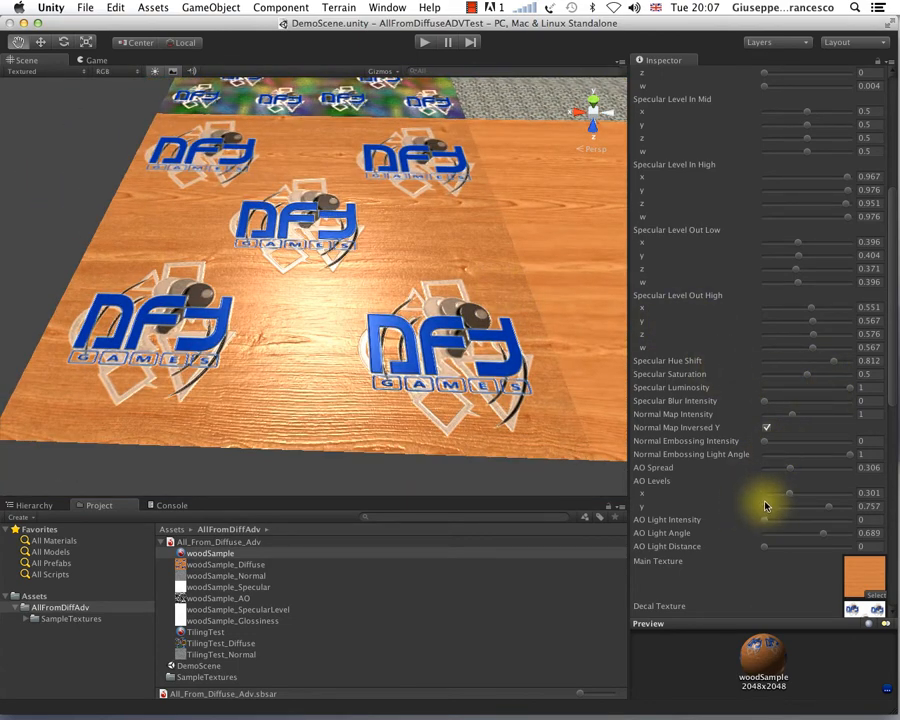
alt+drag(495, 306, 460, 312)
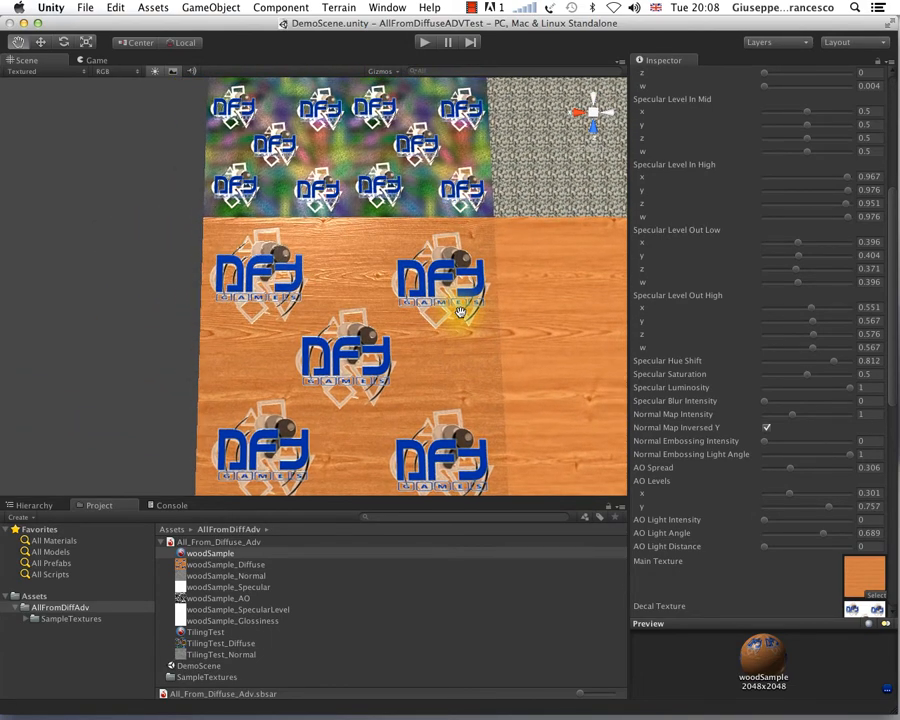
scroll(460, 310, up, 10)
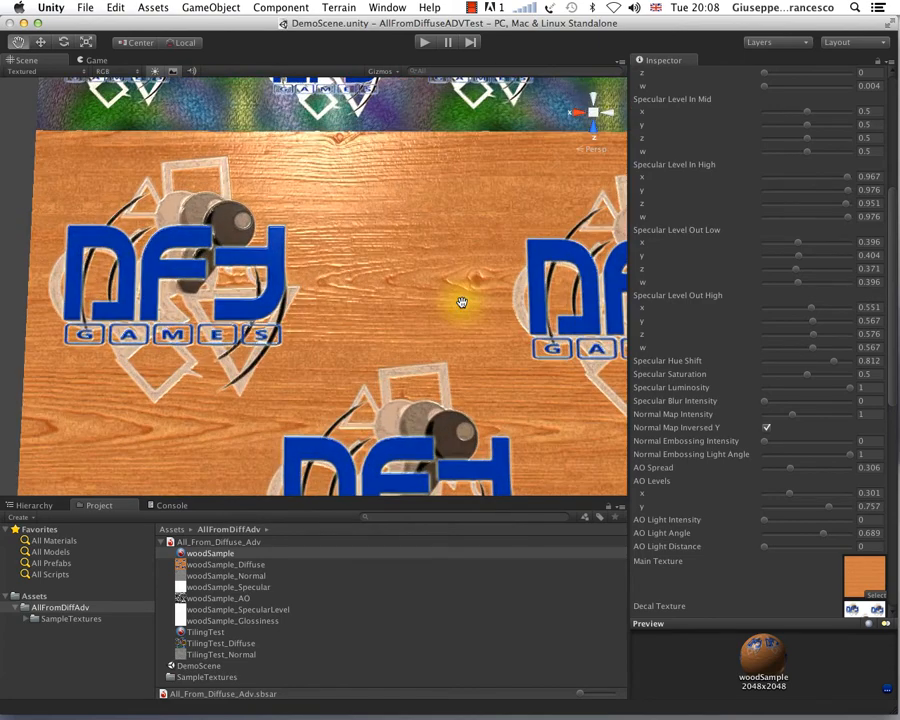